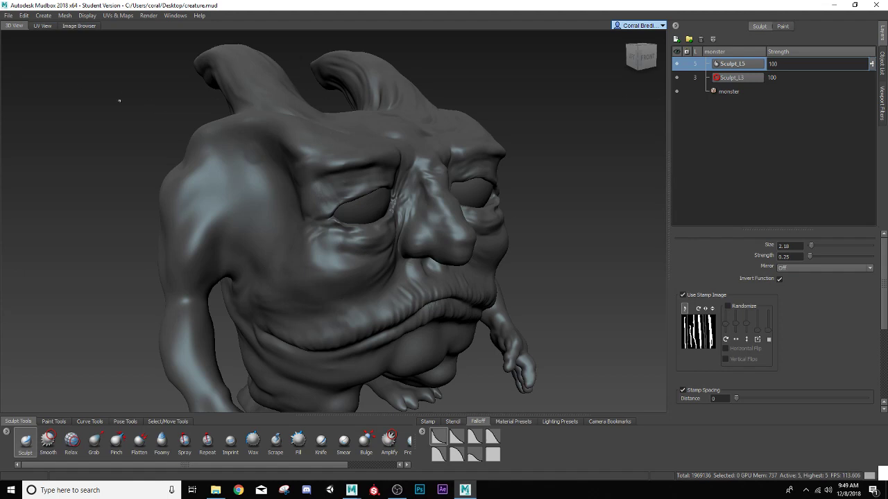
# Step: Save the creature scene
pyautogui.click(7, 16)
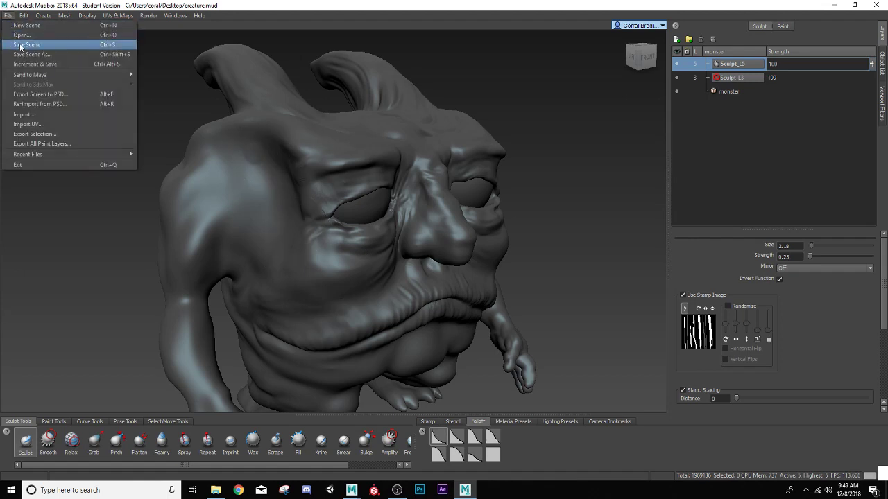
pyautogui.click(21, 46)
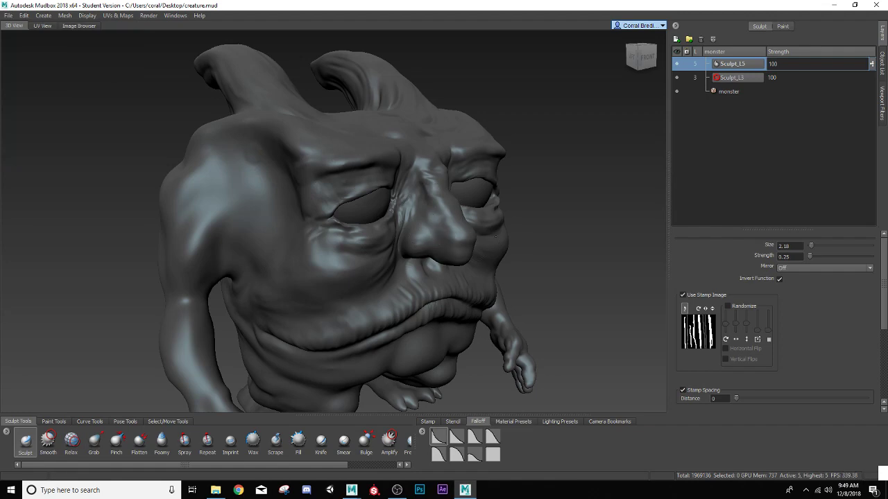
# Step: Examine the creature's side, temple, shoulder and horns from several angles and distances
pyautogui.keyDown('alt'); pyautogui.moveTo(496, 236); pyautogui.dragTo(324, 231); pyautogui.keyUp('alt')
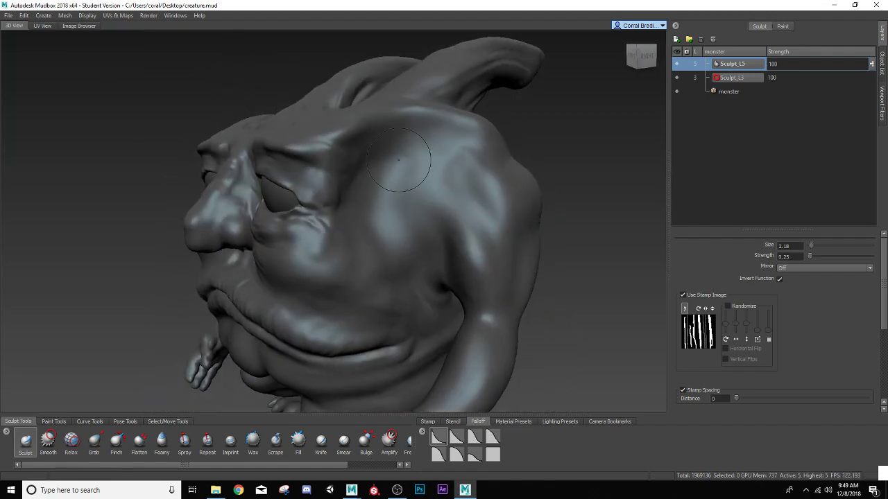
pyautogui.keyDown('alt'); pyautogui.moveTo(357, 257); pyautogui.dragTo(319, 184, button='right'); pyautogui.keyUp('alt')
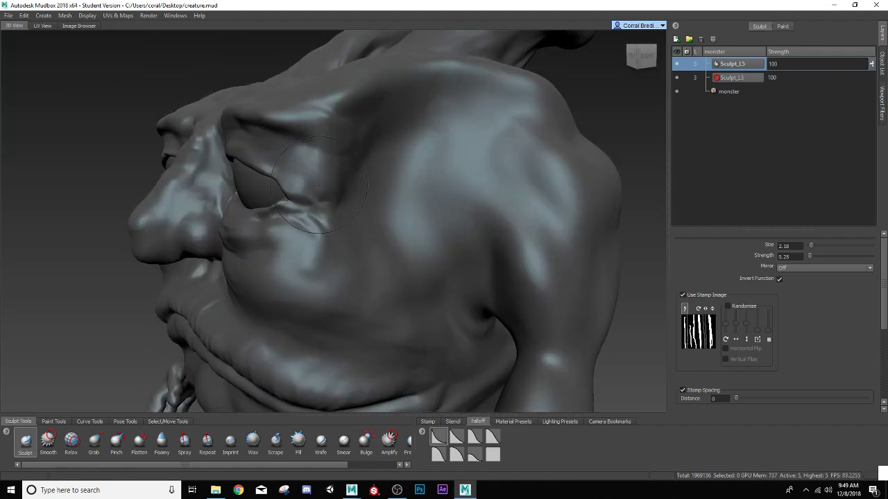
pyautogui.moveTo(350, 186)
pyautogui.keyDown('alt'); pyautogui.mouseDown()
pyautogui.moveTo(287, 152)
pyautogui.moveTo(290, 212)
pyautogui.mouseUp(); pyautogui.keyUp('alt')
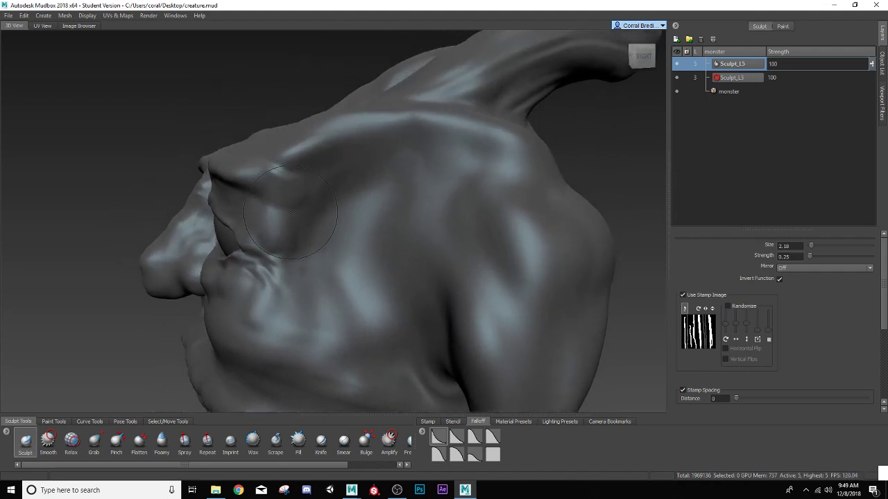
pyautogui.click(97, 444)
pyautogui.moveTo(311, 296)
pyautogui.keyDown('alt'); pyautogui.mouseDown()
pyautogui.moveTo(391, 271)
pyautogui.moveTo(532, 267)
pyautogui.moveTo(318, 286)
pyautogui.mouseUp(); pyautogui.keyUp('alt')
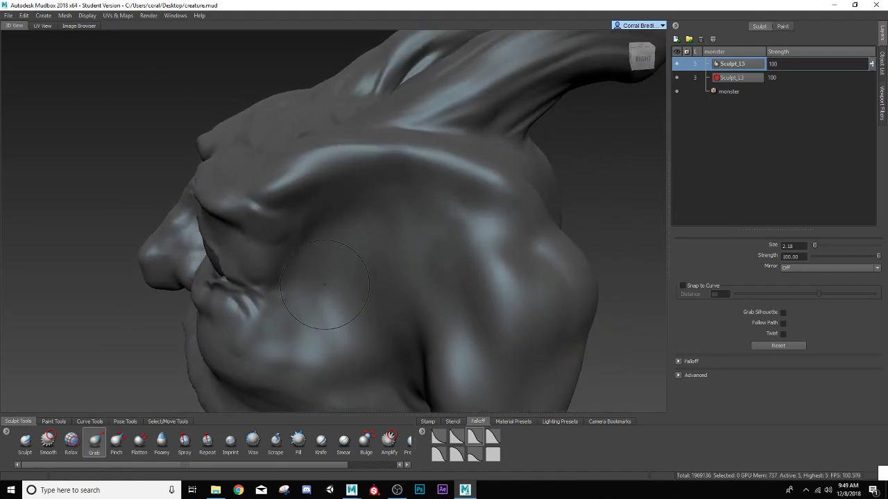
pyautogui.scroll(-4, 306, 271)
pyautogui.scroll(-3, 291, 269)
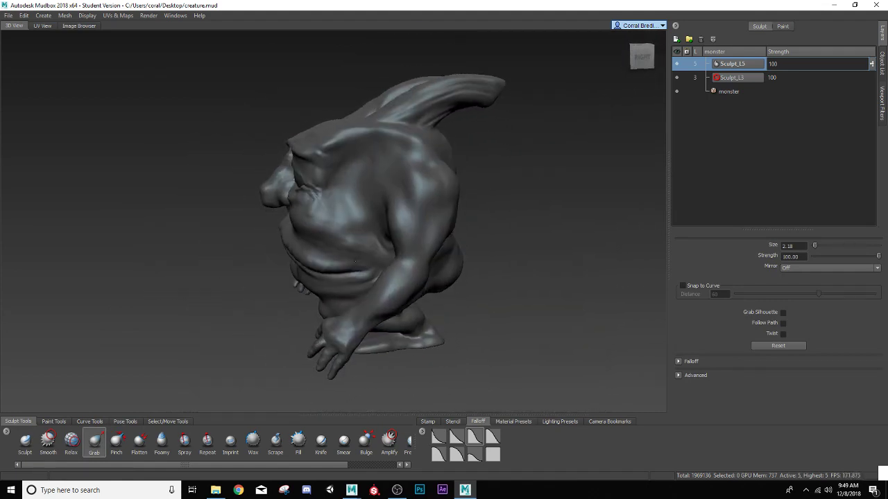
pyautogui.moveTo(355, 262)
pyautogui.keyDown('alt'); pyautogui.mouseDown()
pyautogui.moveTo(254, 270)
pyautogui.moveTo(343, 267)
pyautogui.mouseUp(); pyautogui.keyUp('alt')
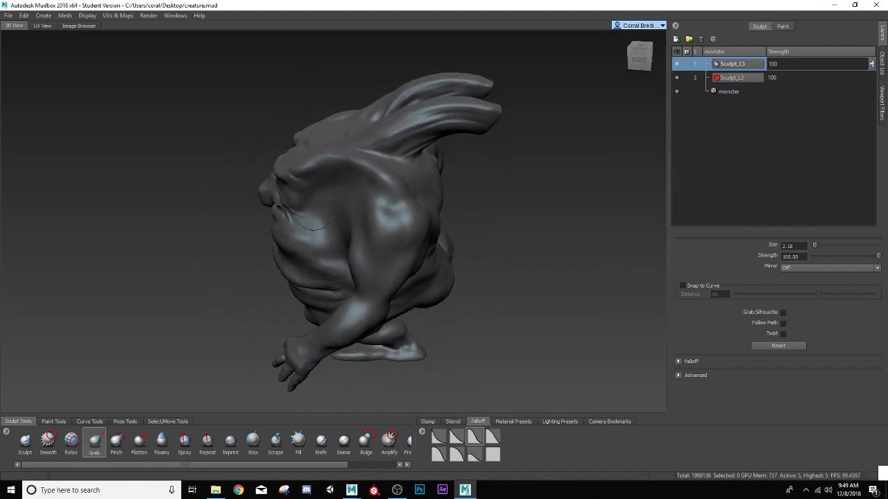
pyautogui.moveTo(439, 234)
pyautogui.keyDown('alt'); pyautogui.mouseDown()
pyautogui.moveTo(397, 240)
pyautogui.moveTo(432, 241)
pyautogui.mouseUp(); pyautogui.keyUp('alt')
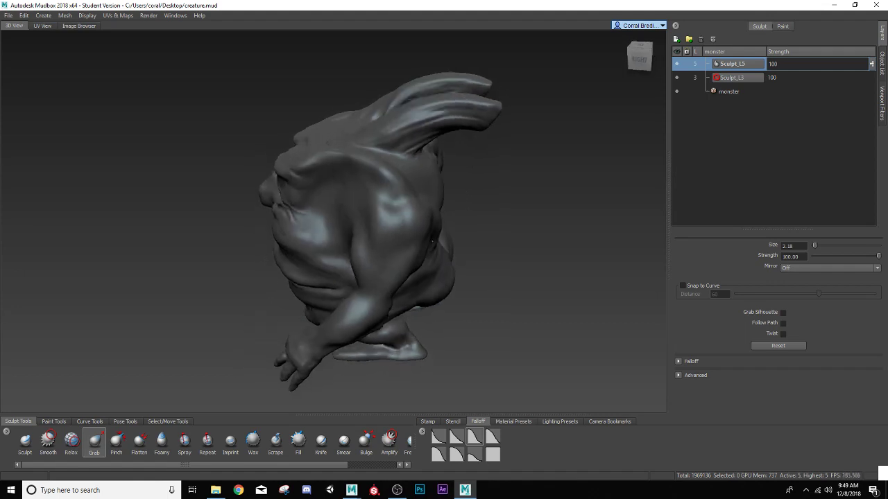
pyautogui.keyDown('alt'); pyautogui.moveTo(434, 251); pyautogui.dragTo(485, 246, button='right'); pyautogui.keyUp('alt')
pyautogui.keyDown('alt'); pyautogui.moveTo(417, 208); pyautogui.dragTo(343, 302, button='middle'); pyautogui.keyUp('alt')
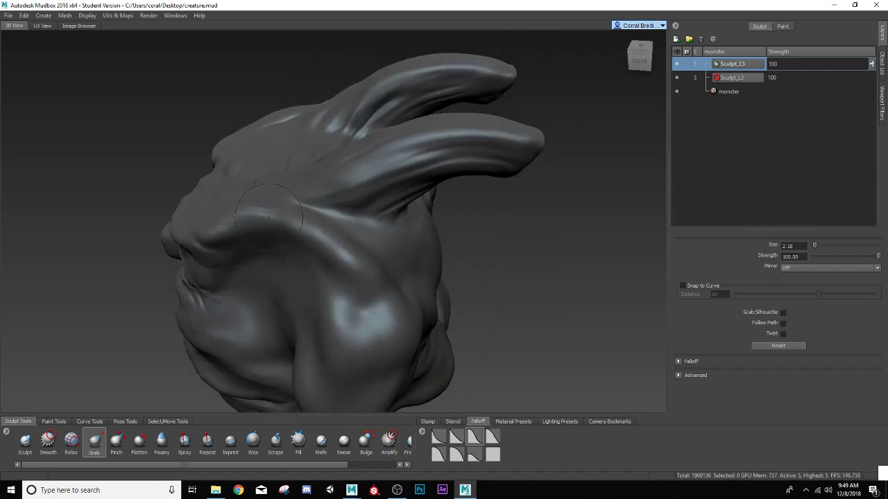
pyautogui.moveTo(264, 205)
pyautogui.keyDown('alt'); pyautogui.mouseDown()
pyautogui.moveTo(298, 203)
pyautogui.moveTo(250, 209)
pyautogui.mouseUp(); pyautogui.keyUp('alt')
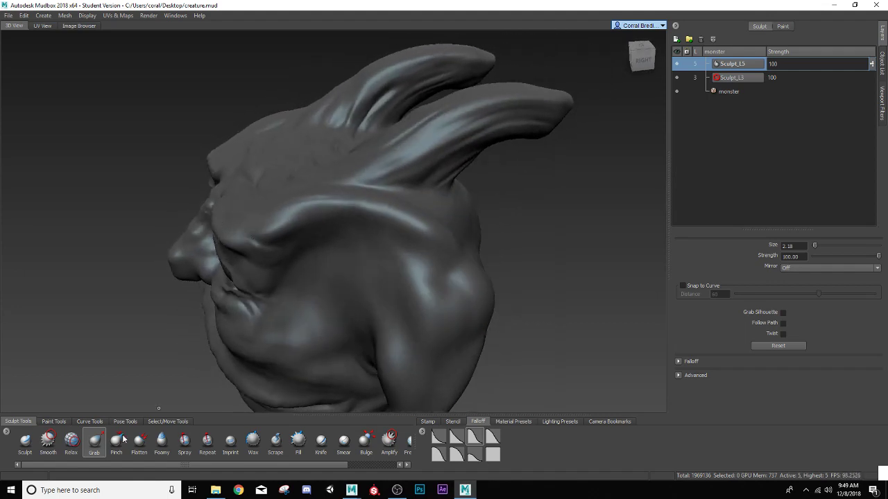
# Step: Sculpt a stamped groove along the ridge running from the brow over the temple toward the shoulder, and smooth it
pyautogui.click(26, 441)
pyautogui.moveTo(194, 250)
pyautogui.keyDown('alt'); pyautogui.mouseDown()
pyautogui.moveTo(229, 257)
pyautogui.moveTo(273, 202)
pyautogui.moveTo(393, 212)
pyautogui.mouseUp(); pyautogui.keyUp('alt')
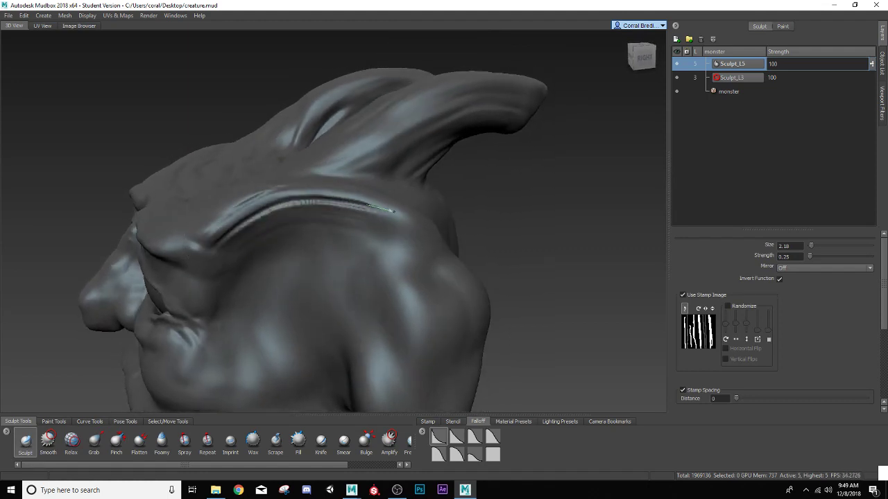
pyautogui.press('shift')
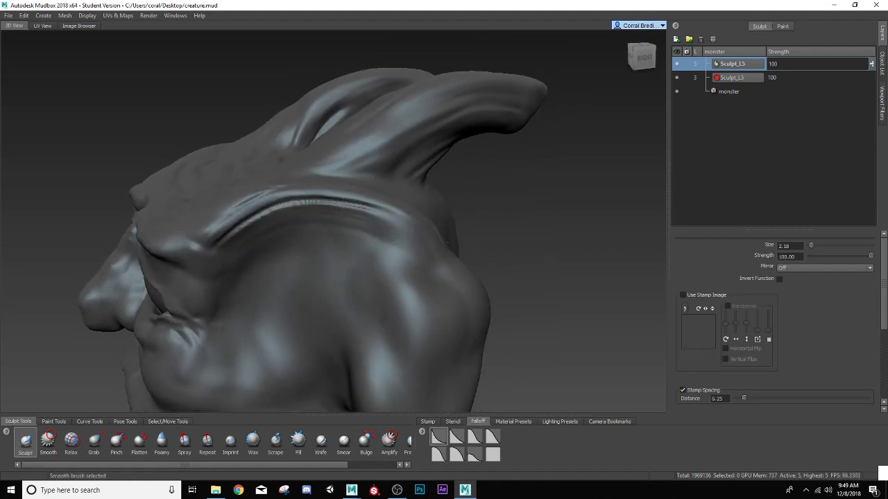
pyautogui.keyDown('alt'); pyautogui.moveTo(397, 257); pyautogui.dragTo(444, 260); pyautogui.keyUp('alt')
pyautogui.moveTo(326, 217)
pyautogui.keyDown('shift'); pyautogui.mouseDown()
pyautogui.moveTo(420, 206)
pyautogui.moveTo(368, 205)
pyautogui.moveTo(294, 239)
pyautogui.moveTo(236, 201)
pyautogui.moveTo(100, 164)
pyautogui.mouseUp(); pyautogui.keyUp('shift')
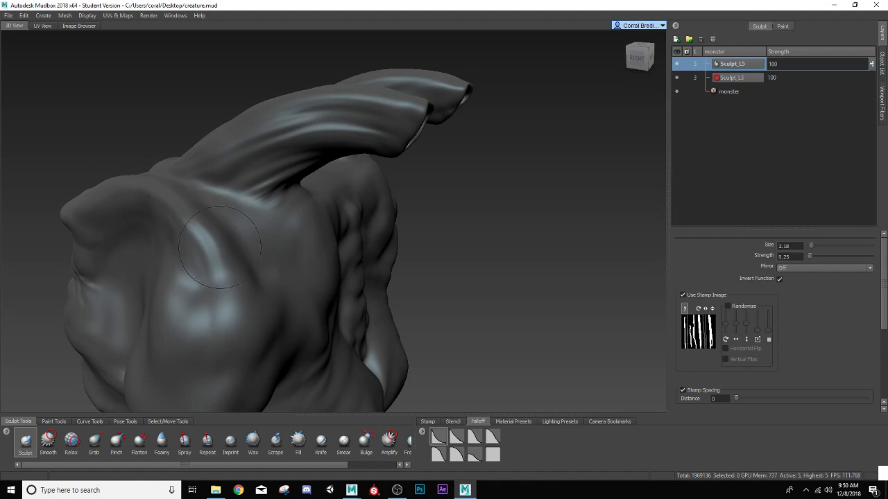
# Step: Disable the brush's stamp image, choose a rounder falloff and carve a round recess into the temple behind the eye with the inverted Sculpt tool
pyautogui.keyDown('alt'); pyautogui.moveTo(208, 288); pyautogui.dragTo(184, 279); pyautogui.keyUp('alt')
pyautogui.keyDown('alt'); pyautogui.moveTo(128, 247); pyautogui.dragTo(138, 241); pyautogui.keyUp('alt')
pyautogui.keyDown('alt'); pyautogui.moveTo(318, 300); pyautogui.dragTo(336, 277); pyautogui.keyUp('alt')
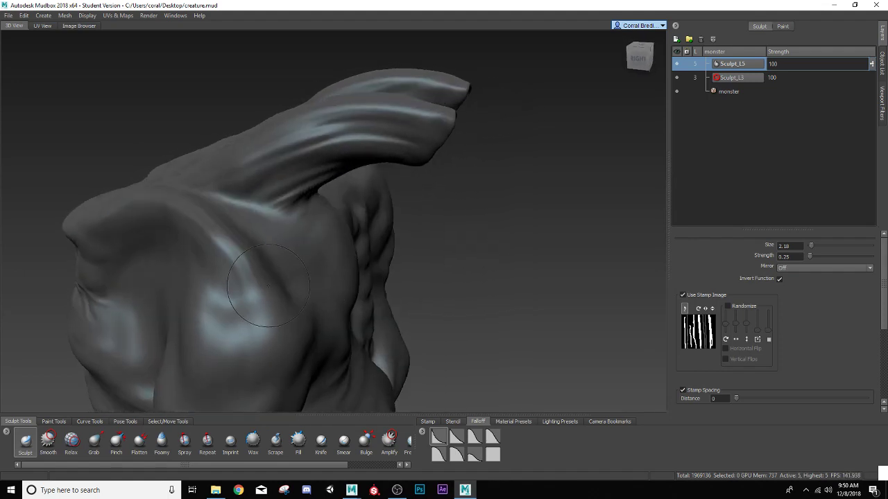
pyautogui.moveTo(266, 288)
pyautogui.keyDown('alt'); pyautogui.mouseDown()
pyautogui.moveTo(260, 255)
pyautogui.moveTo(323, 262)
pyautogui.moveTo(362, 285)
pyautogui.mouseUp(); pyautogui.keyUp('alt')
pyautogui.scroll(2, 254, 325)
pyautogui.moveTo(408, 261)
pyautogui.keyDown('alt'); pyautogui.mouseDown()
pyautogui.moveTo(457, 266)
pyautogui.moveTo(557, 245)
pyautogui.moveTo(389, 251)
pyautogui.moveTo(377, 208)
pyautogui.moveTo(210, 233)
pyautogui.moveTo(190, 187)
pyautogui.mouseUp(); pyautogui.keyUp('alt')
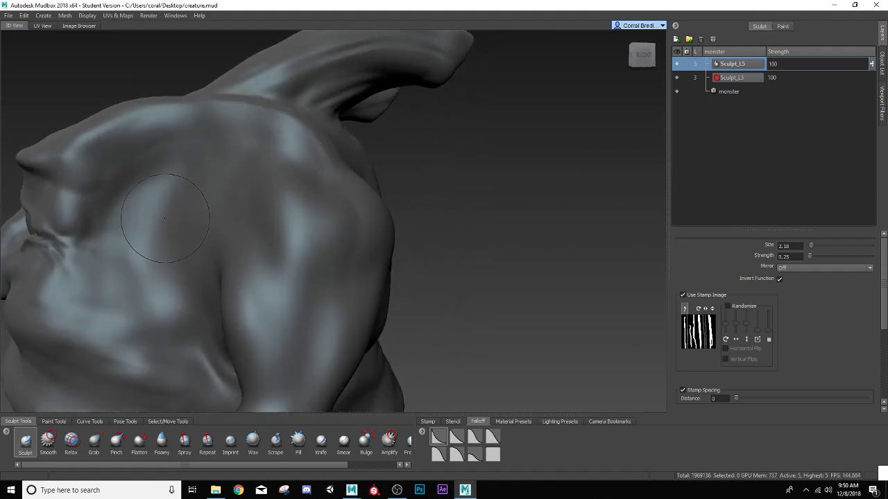
pyautogui.keyDown('alt'); pyautogui.moveTo(158, 221); pyautogui.dragTo(305, 232); pyautogui.keyUp('alt')
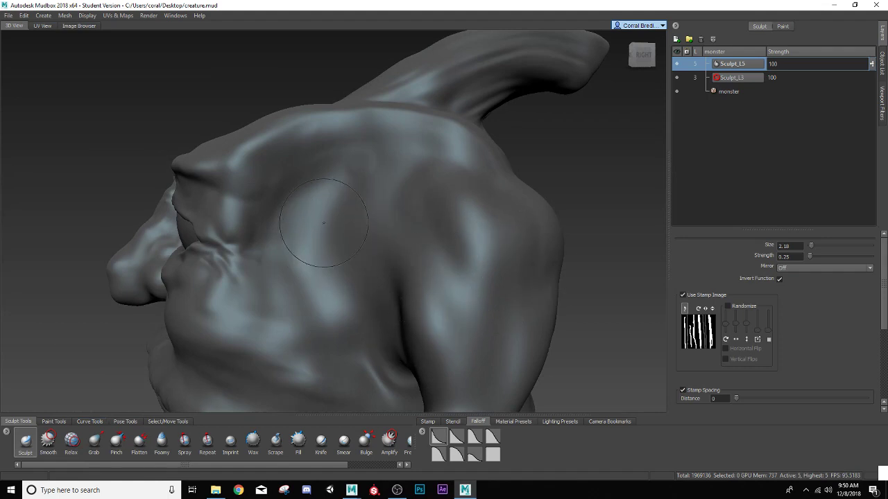
pyautogui.click(683, 295)
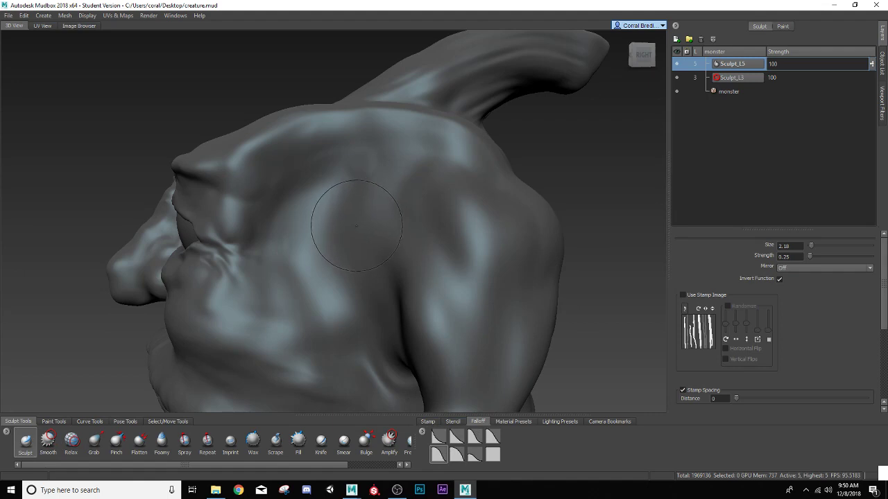
pyautogui.scroll(-3, 701, 375)
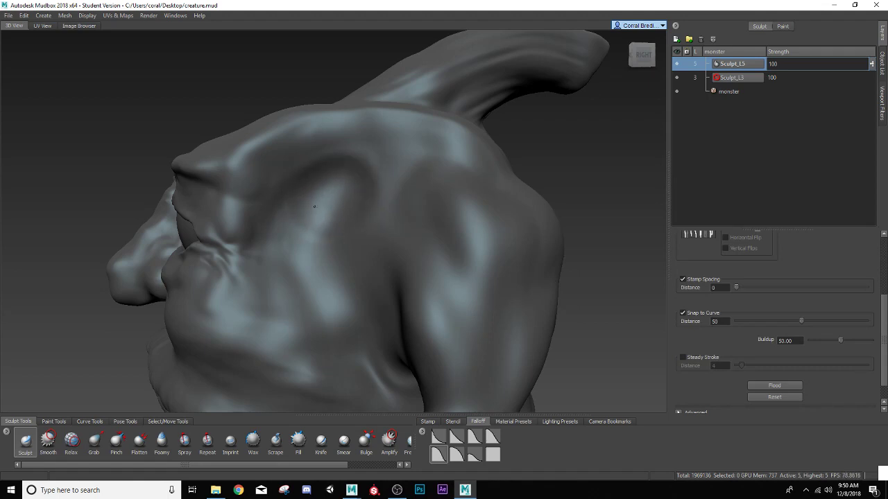
pyautogui.moveTo(368, 159)
pyautogui.mouseDown()
pyautogui.moveTo(376, 190)
pyautogui.moveTo(390, 187)
pyautogui.mouseUp()
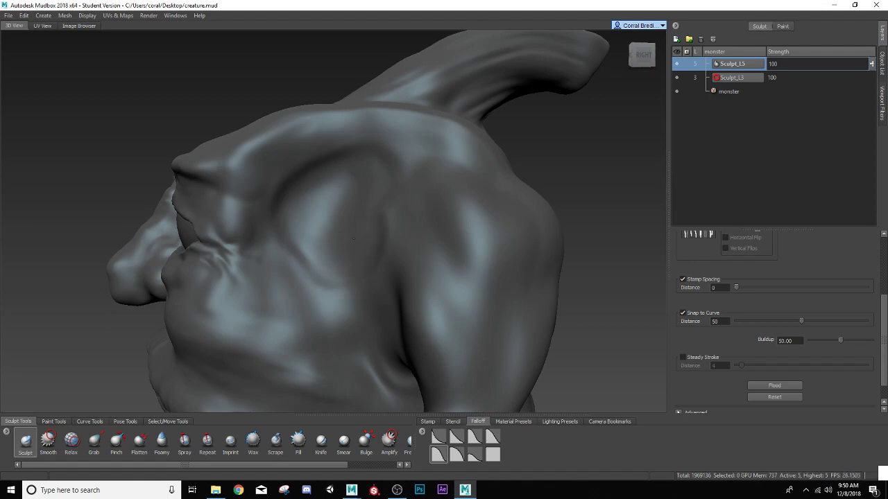
pyautogui.moveTo(319, 206)
pyautogui.mouseDown()
pyautogui.moveTo(331, 223)
pyautogui.moveTo(338, 198)
pyautogui.moveTo(317, 227)
pyautogui.mouseUp()
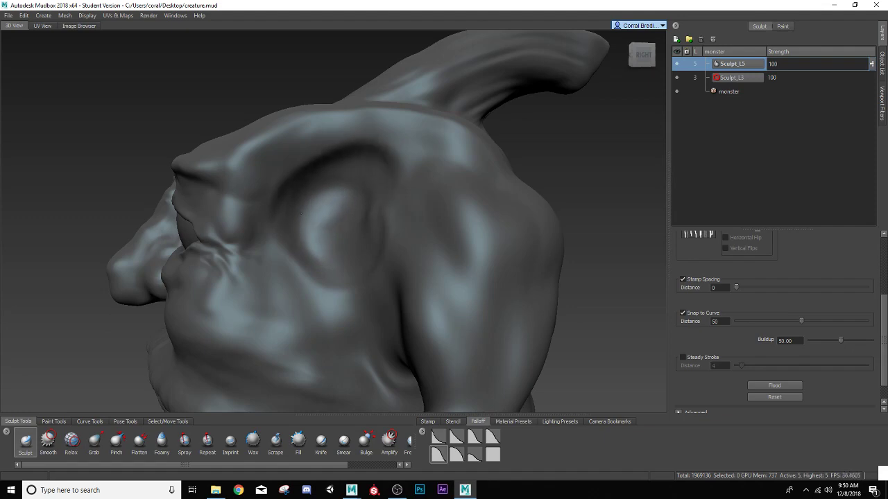
# Step: Reduce the Sculpt brush size to 1.01 and turn off its inverted function
pyautogui.moveTo(299, 252)
pyautogui.keyDown('alt'); pyautogui.mouseDown()
pyautogui.moveTo(437, 242)
pyautogui.moveTo(319, 250)
pyautogui.moveTo(437, 242)
pyautogui.moveTo(323, 223)
pyautogui.mouseUp(); pyautogui.keyUp('alt')
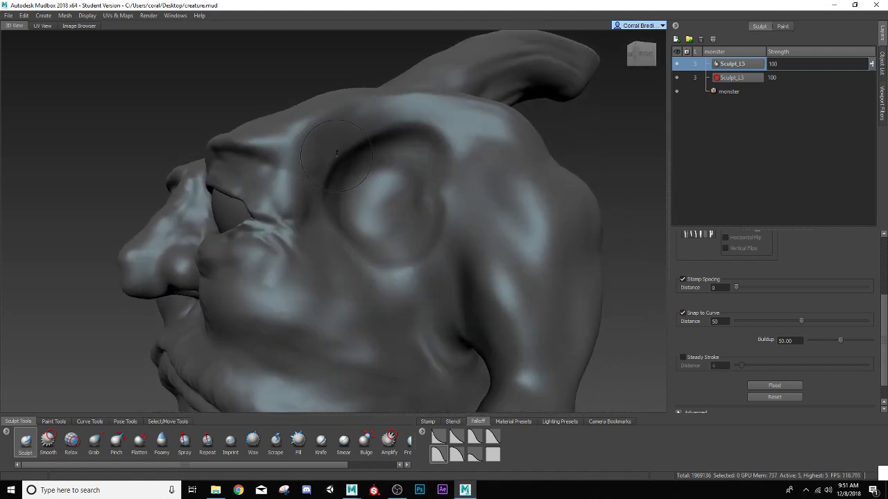
pyautogui.moveTo(314, 177); pyautogui.dragTo(320, 157)
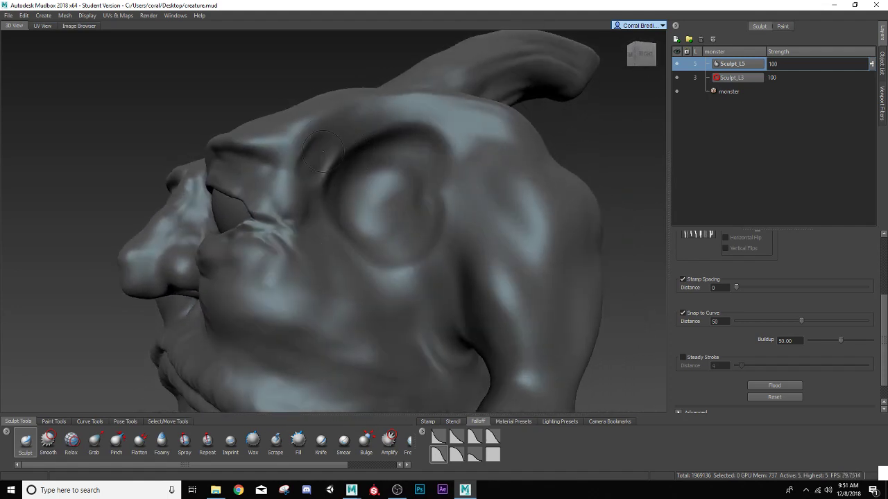
pyautogui.scroll(1, 751, 269)
pyautogui.scroll(-2, 744, 266)
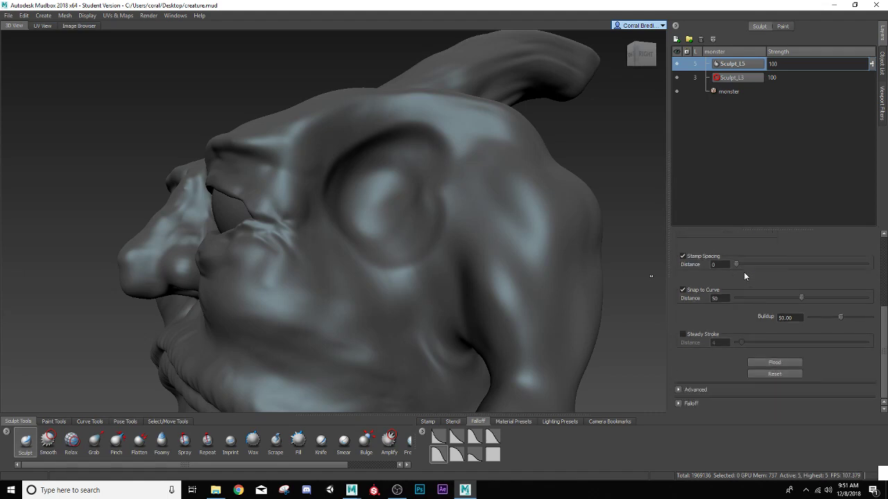
pyautogui.scroll(5, 740, 275)
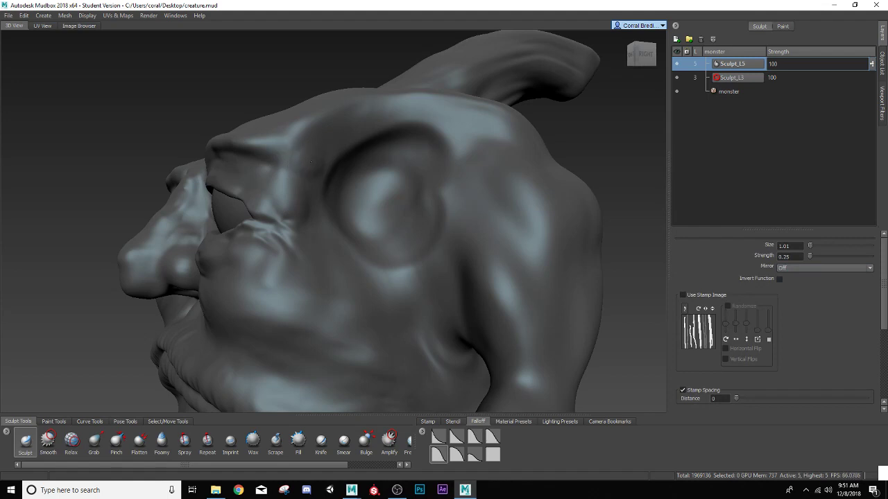
# Step: Build up a raised ridge along the upper rim of the temple recess, undoing the first stroke and redoing it with brush size 1.54
pyautogui.moveTo(312, 163)
pyautogui.mouseDown()
pyautogui.moveTo(378, 120)
pyautogui.moveTo(475, 121)
pyautogui.mouseUp()
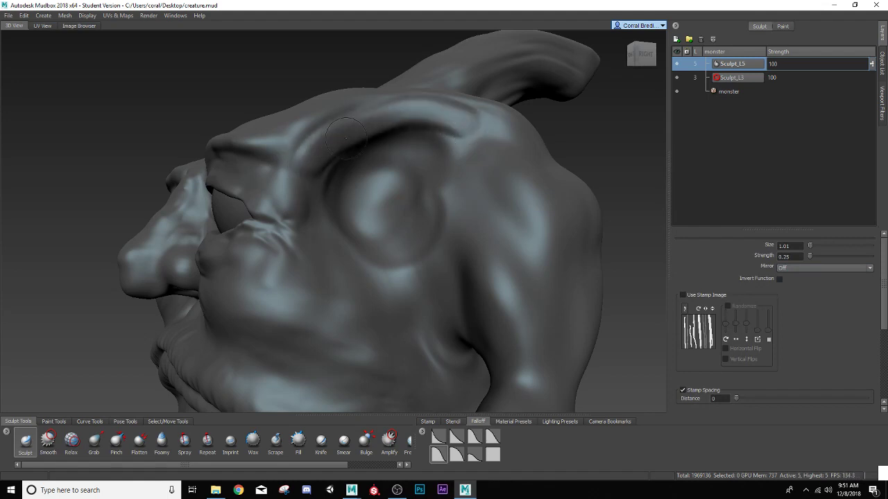
pyautogui.hotkey('ctrl', 'z')
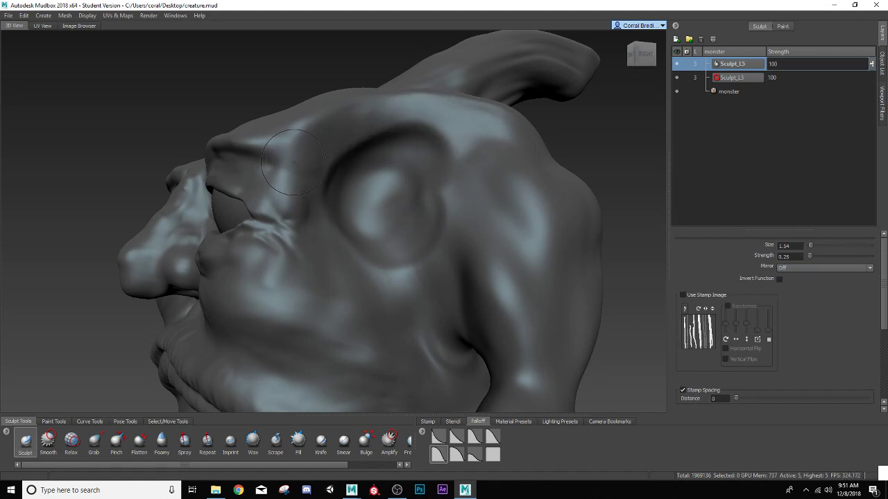
pyautogui.moveTo(292, 165); pyautogui.dragTo(312, 153)
pyautogui.moveTo(368, 119); pyautogui.dragTo(424, 125)
pyautogui.moveTo(291, 156); pyautogui.dragTo(314, 143)
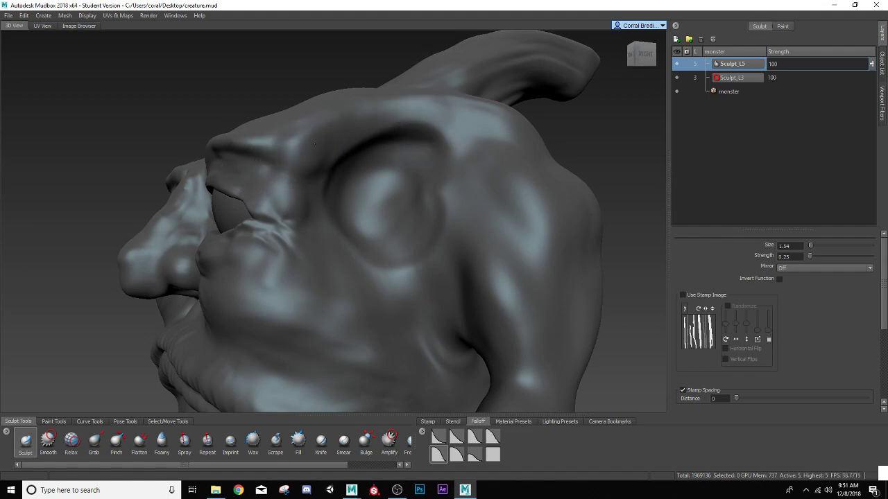
pyautogui.moveTo(370, 127); pyautogui.dragTo(438, 126)
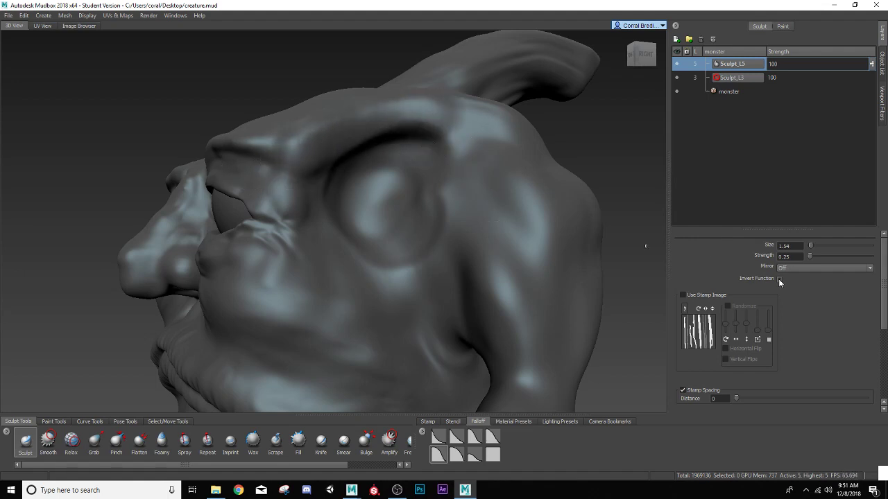
# Step: Smooth the raised ridge above the temple and build it up further from the brow's outer end toward the shoulder
pyautogui.keyDown('alt'); pyautogui.moveTo(475, 236); pyautogui.dragTo(333, 229); pyautogui.keyUp('alt')
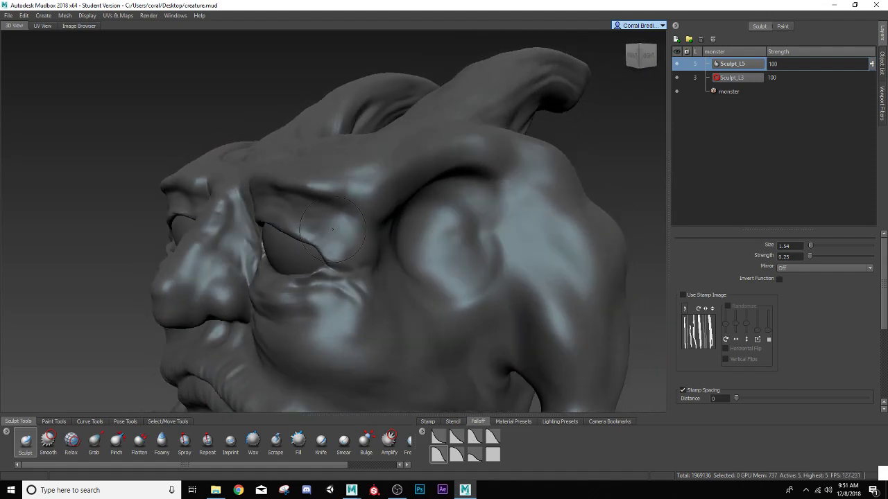
pyautogui.keyDown('shift'); pyautogui.moveTo(362, 195); pyautogui.dragTo(420, 164); pyautogui.keyUp('shift')
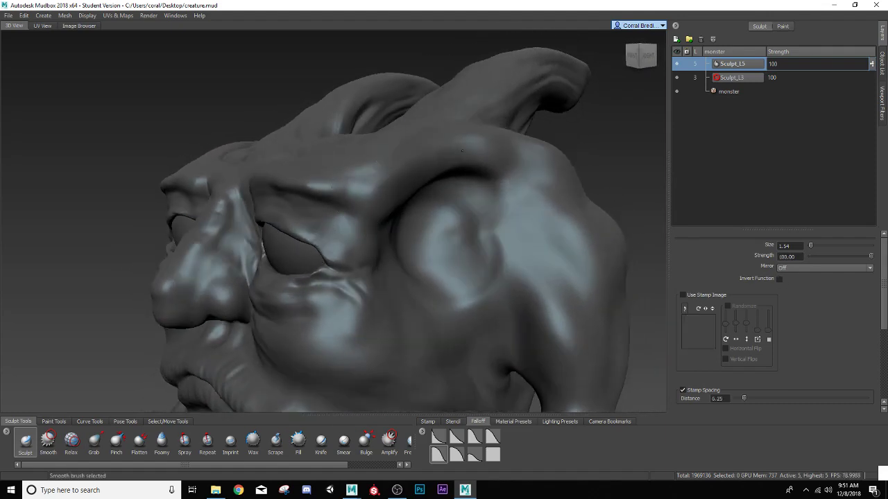
pyautogui.moveTo(392, 191)
pyautogui.keyDown('alt'); pyautogui.mouseDown()
pyautogui.moveTo(489, 187)
pyautogui.moveTo(390, 201)
pyautogui.mouseUp(); pyautogui.keyUp('alt')
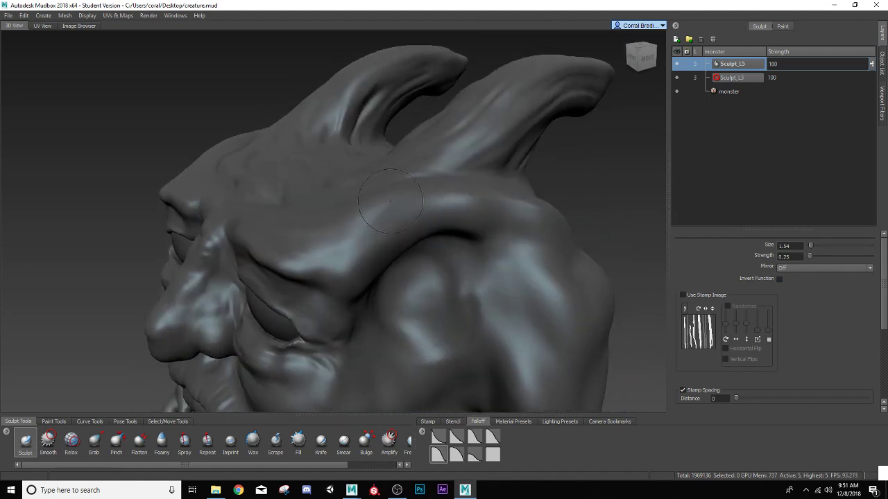
pyautogui.moveTo(347, 264)
pyautogui.mouseDown()
pyautogui.moveTo(362, 229)
pyautogui.moveTo(430, 203)
pyautogui.moveTo(510, 221)
pyautogui.moveTo(562, 279)
pyautogui.mouseUp()
pyautogui.press('shift')
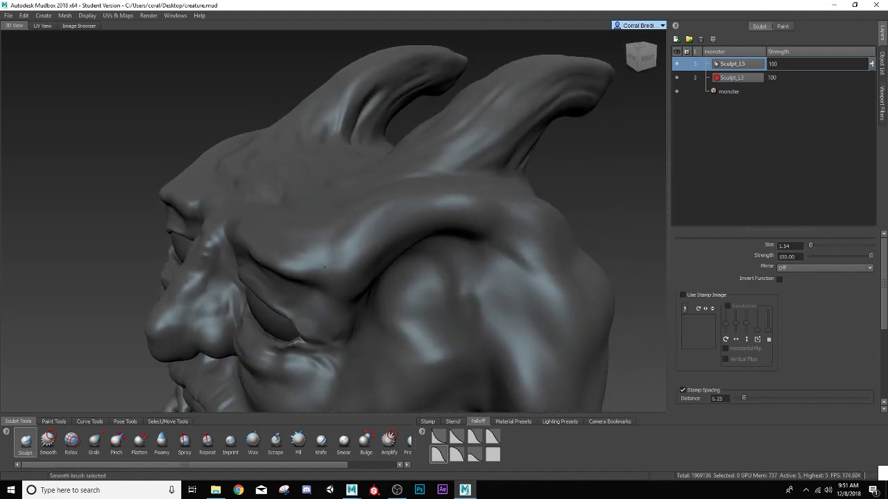
# Step: Smooth out the round temple recess and blend the area below the ridge into the cheek and shoulder
pyautogui.moveTo(350, 251)
pyautogui.keyDown('alt'); pyautogui.mouseDown()
pyautogui.moveTo(433, 210)
pyautogui.moveTo(344, 224)
pyautogui.moveTo(324, 240)
pyautogui.moveTo(336, 197)
pyautogui.moveTo(360, 251)
pyautogui.moveTo(309, 292)
pyautogui.moveTo(315, 267)
pyautogui.moveTo(342, 258)
pyautogui.moveTo(416, 269)
pyautogui.moveTo(365, 281)
pyautogui.moveTo(388, 288)
pyautogui.moveTo(347, 304)
pyautogui.mouseUp(); pyautogui.keyUp('alt')
pyautogui.scroll(2, 343, 225)
pyautogui.moveTo(505, 323)
pyautogui.mouseDown()
pyautogui.moveTo(510, 264)
pyautogui.moveTo(499, 295)
pyautogui.mouseUp()
pyautogui.moveTo(521, 222); pyautogui.dragTo(565, 186)
pyautogui.moveTo(539, 249)
pyautogui.mouseDown()
pyautogui.moveTo(575, 238)
pyautogui.moveTo(624, 243)
pyautogui.moveTo(295, 280)
pyautogui.moveTo(579, 276)
pyautogui.moveTo(295, 270)
pyautogui.mouseUp()
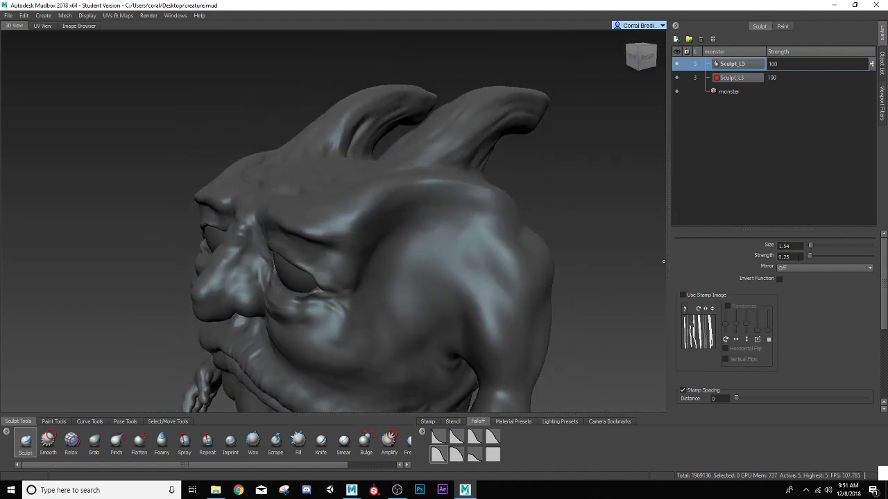
# Step: Turn on Local X mirroring and build up the raised ridge along the upper rim of the temple recess
pyautogui.click(806, 270)
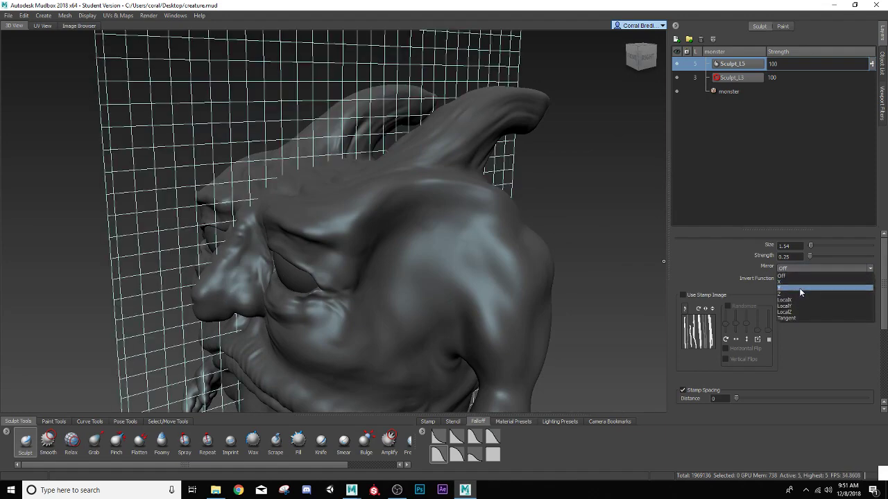
pyautogui.click(799, 299)
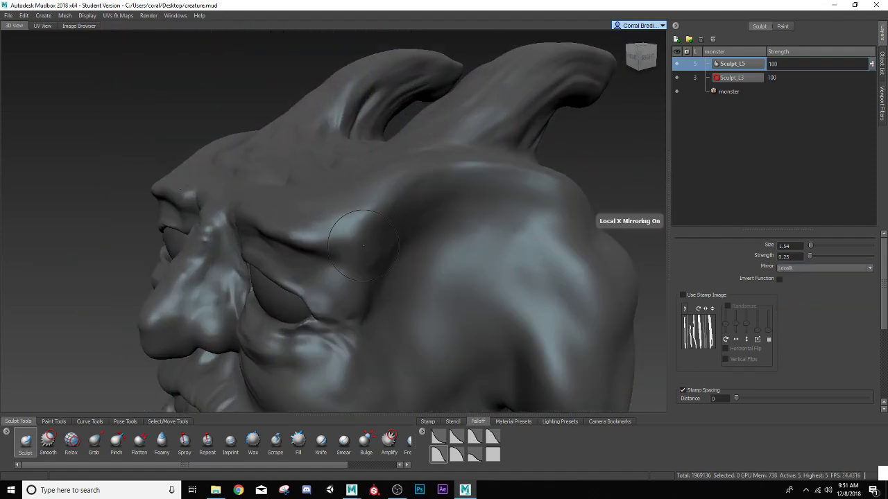
pyautogui.moveTo(373, 241)
pyautogui.mouseDown()
pyautogui.moveTo(450, 206)
pyautogui.moveTo(530, 198)
pyautogui.moveTo(548, 206)
pyautogui.mouseUp()
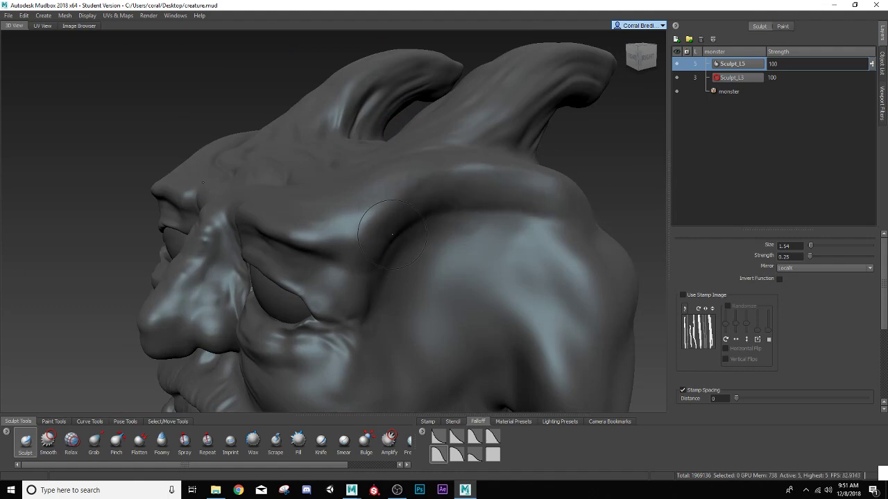
pyautogui.moveTo(392, 233)
pyautogui.mouseDown()
pyautogui.moveTo(457, 208)
pyautogui.moveTo(530, 208)
pyautogui.moveTo(593, 231)
pyautogui.mouseUp()
# Step: Build up the brow's outer end and the area beside the eye down to the upper cheek
pyautogui.keyDown('alt'); pyautogui.moveTo(333, 259); pyautogui.dragTo(295, 236); pyautogui.keyUp('alt')
pyautogui.keyDown('alt'); pyautogui.moveTo(294, 236); pyautogui.dragTo(326, 233, button='right'); pyautogui.keyUp('alt')
pyautogui.moveTo(326, 226)
pyautogui.mouseDown()
pyautogui.moveTo(355, 231)
pyautogui.moveTo(378, 215)
pyautogui.moveTo(423, 231)
pyautogui.moveTo(357, 238)
pyautogui.mouseUp()
pyautogui.moveTo(296, 254)
pyautogui.mouseDown()
pyautogui.moveTo(292, 283)
pyautogui.moveTo(293, 262)
pyautogui.moveTo(266, 313)
pyautogui.mouseUp()
pyautogui.scroll(-3, 266, 313)
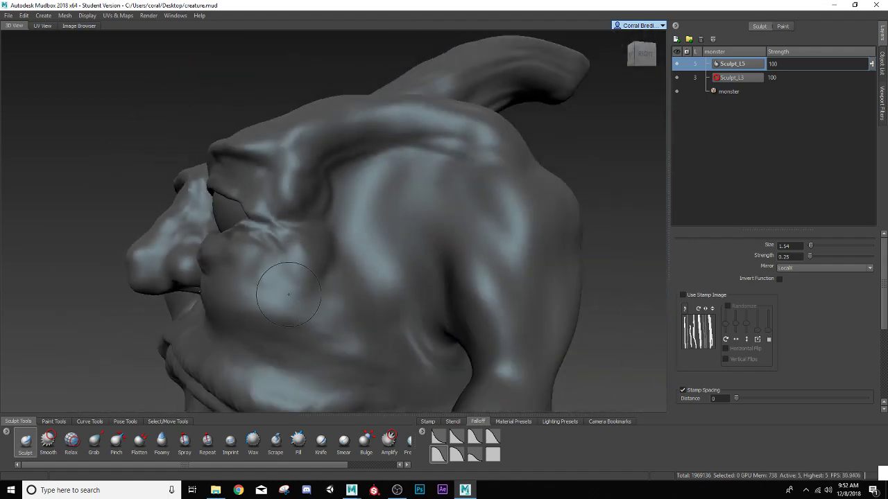
# Step: Sculpt soft folds across the cheek from below the eye toward the shoulder and smooth them
pyautogui.moveTo(281, 283)
pyautogui.mouseDown()
pyautogui.moveTo(298, 245)
pyautogui.moveTo(305, 253)
pyautogui.moveTo(279, 286)
pyautogui.mouseUp()
pyautogui.moveTo(279, 285)
pyautogui.keyDown('alt'); pyautogui.mouseDown()
pyautogui.moveTo(375, 292)
pyautogui.moveTo(331, 294)
pyautogui.moveTo(384, 271)
pyautogui.moveTo(365, 285)
pyautogui.moveTo(380, 244)
pyautogui.mouseUp(); pyautogui.keyUp('alt')
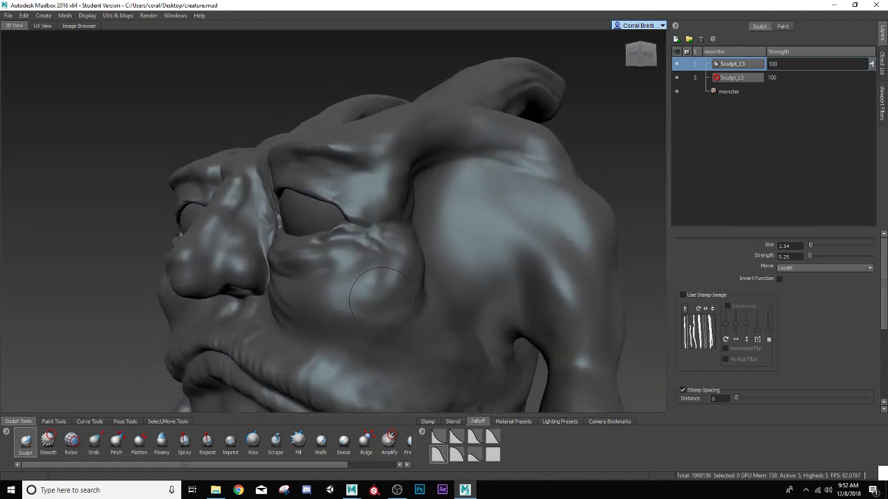
pyautogui.moveTo(382, 299)
pyautogui.keyDown('alt'); pyautogui.mouseDown()
pyautogui.moveTo(423, 301)
pyautogui.moveTo(261, 308)
pyautogui.moveTo(306, 240)
pyautogui.moveTo(287, 308)
pyautogui.mouseUp(); pyautogui.keyUp('alt')
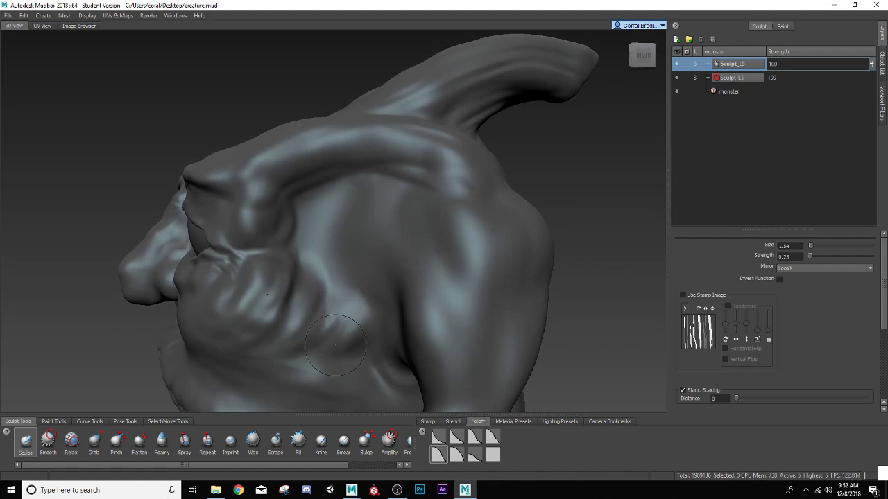
pyautogui.keyDown('alt'); pyautogui.moveTo(336, 345); pyautogui.dragTo(347, 294); pyautogui.keyUp('alt')
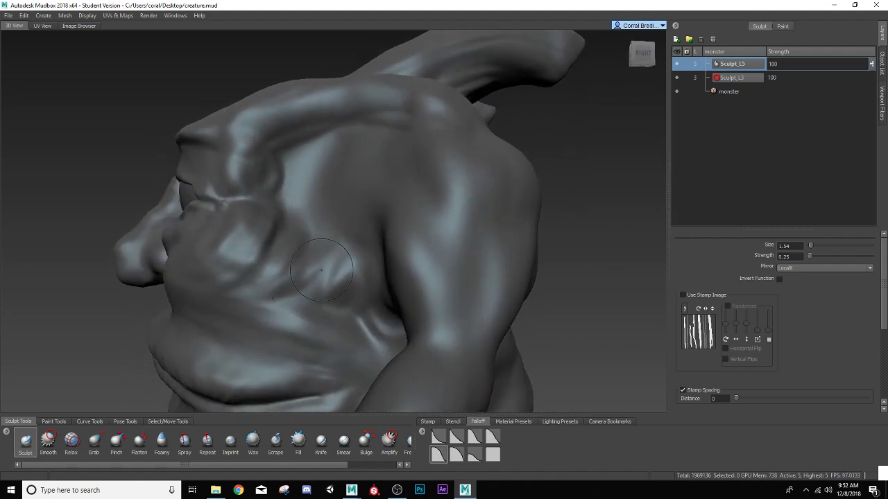
pyautogui.keyDown('alt'); pyautogui.moveTo(271, 277); pyautogui.dragTo(306, 234); pyautogui.keyUp('alt')
pyautogui.press('shift')
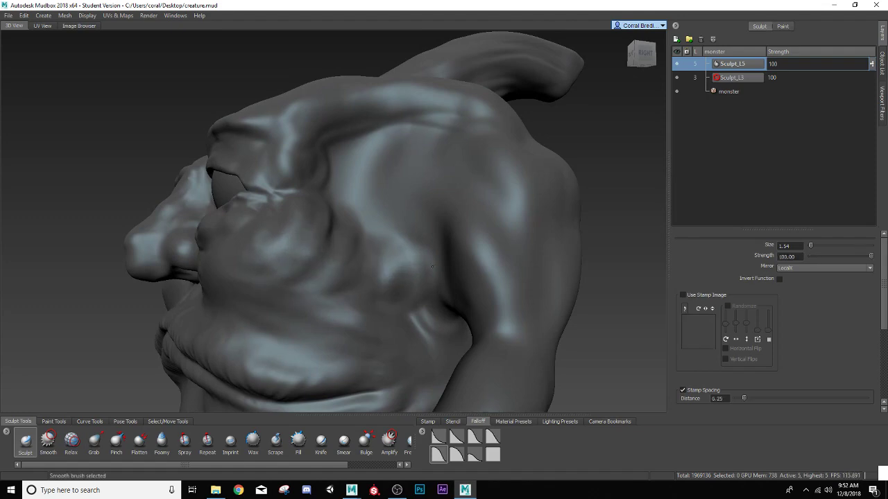
pyautogui.keyDown('alt'); pyautogui.moveTo(327, 221); pyautogui.dragTo(259, 247); pyautogui.keyUp('alt')
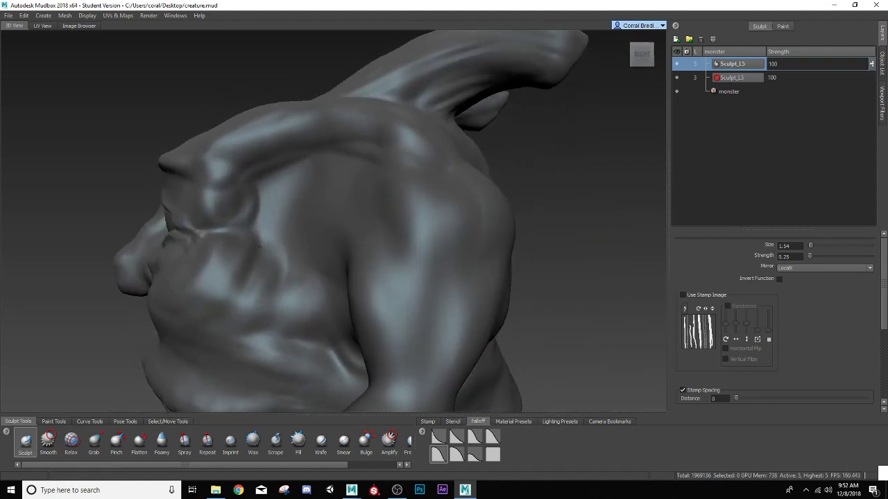
# Step: Carve a deep ear cavity beneath the curved ridge behind the eye and smooth the lump inside it
pyautogui.moveTo(308, 179)
pyautogui.mouseDown()
pyautogui.moveTo(271, 208)
pyautogui.moveTo(267, 187)
pyautogui.moveTo(322, 183)
pyautogui.moveTo(319, 172)
pyautogui.moveTo(311, 194)
pyautogui.moveTo(302, 187)
pyautogui.moveTo(274, 211)
pyautogui.moveTo(316, 193)
pyautogui.moveTo(293, 227)
pyautogui.moveTo(305, 253)
pyautogui.moveTo(404, 256)
pyautogui.moveTo(324, 274)
pyautogui.mouseUp()
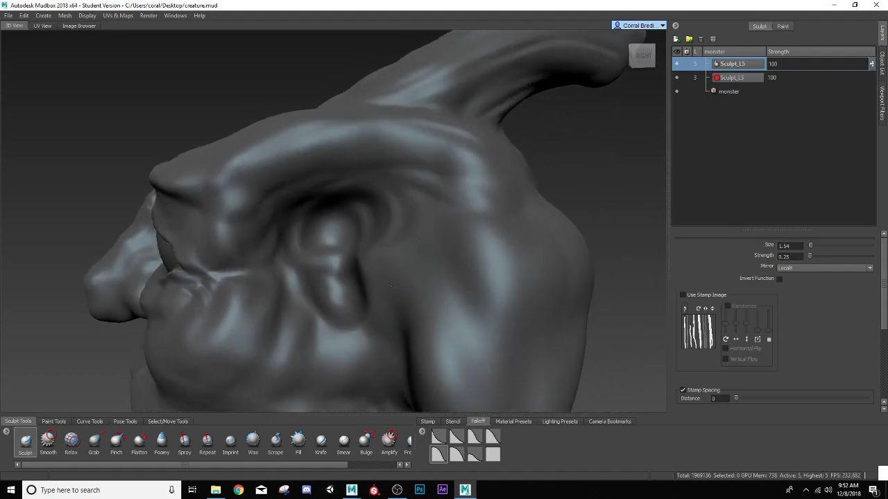
pyautogui.press('shift')
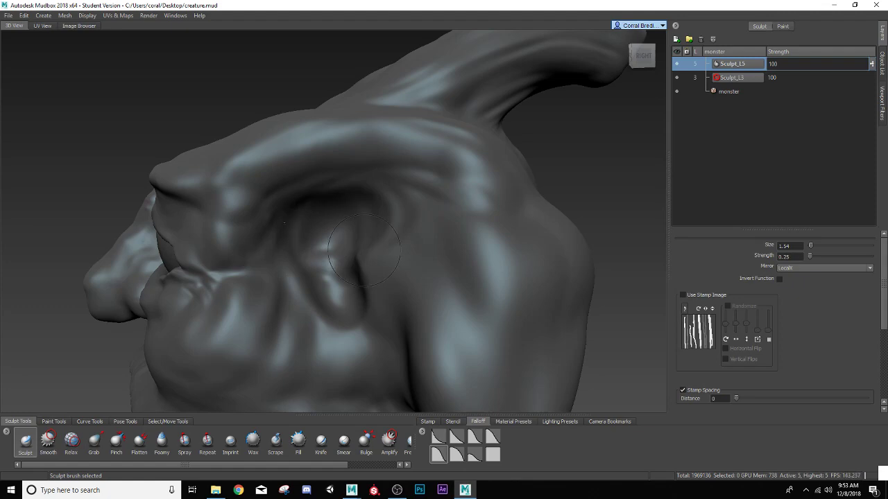
pyautogui.moveTo(364, 251)
pyautogui.keyDown('alt'); pyautogui.mouseDown()
pyautogui.moveTo(375, 267)
pyautogui.moveTo(191, 294)
pyautogui.moveTo(172, 286)
pyautogui.moveTo(180, 269)
pyautogui.mouseUp(); pyautogui.keyUp('alt')
# Step: Reduce the Sculpt brush size to 0.77 and carve two round pits, one above the other, inside the ear cavity
pyautogui.press('[')
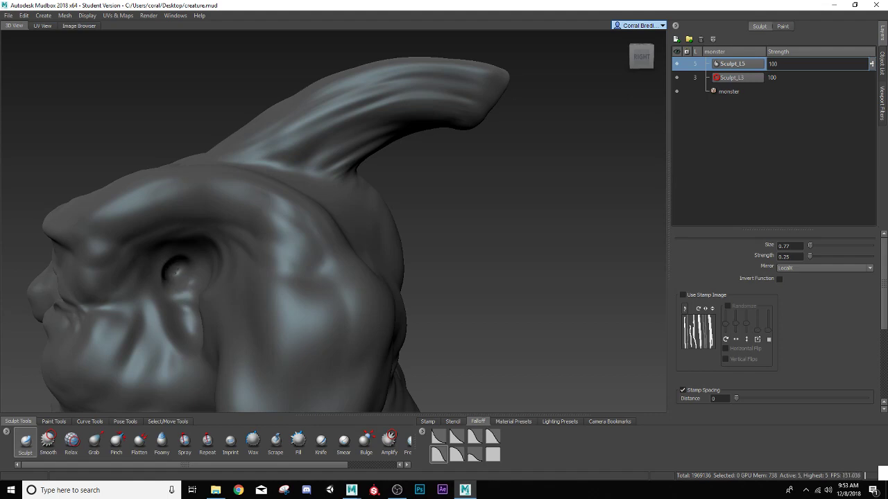
pyautogui.keyDown('alt'); pyautogui.moveTo(180, 272); pyautogui.dragTo(240, 276, button='right'); pyautogui.keyUp('alt')
pyautogui.keyDown('alt'); pyautogui.moveTo(239, 276); pyautogui.dragTo(416, 188, button='middle'); pyautogui.keyUp('alt')
pyautogui.keyDown('alt'); pyautogui.moveTo(416, 188); pyautogui.dragTo(231, 267); pyautogui.keyUp('alt')
pyautogui.moveTo(254, 235)
pyautogui.mouseDown()
pyautogui.moveTo(275, 221)
pyautogui.moveTo(295, 292)
pyautogui.moveTo(340, 300)
pyautogui.moveTo(320, 296)
pyautogui.mouseUp()
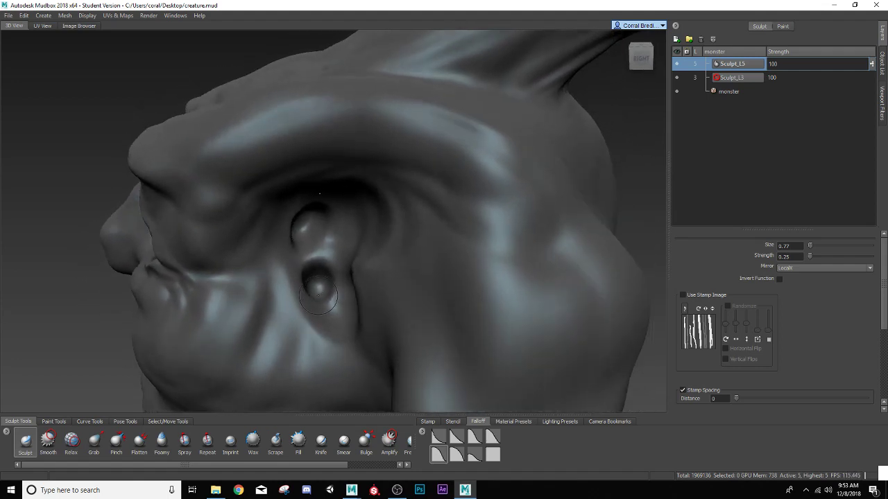
pyautogui.press('shift')
pyautogui.press('shift')
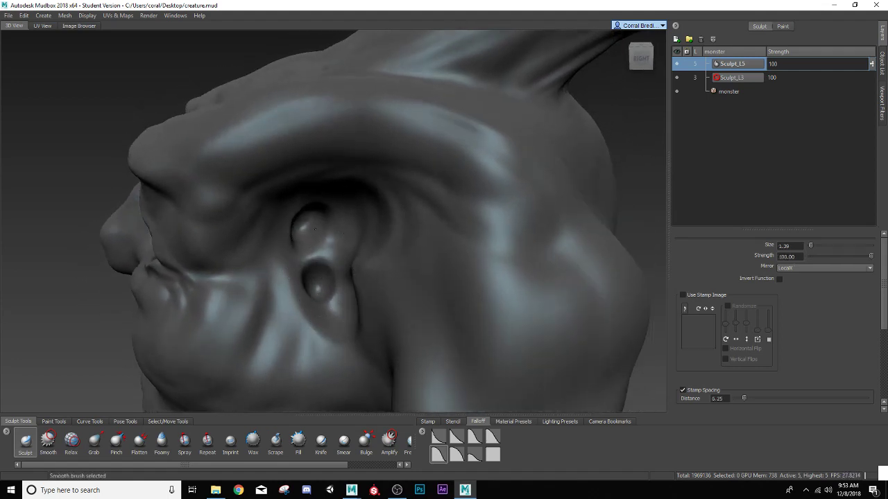
# Step: Set the Sculpt brush strength to 0.50 and enlarge the lower pit in the ear cavity at size 1.05, undoing the last stroke
pyautogui.moveTo(314, 229)
pyautogui.keyDown('alt'); pyautogui.mouseDown()
pyautogui.moveTo(298, 281)
pyautogui.moveTo(310, 291)
pyautogui.moveTo(344, 267)
pyautogui.moveTo(270, 294)
pyautogui.moveTo(264, 317)
pyautogui.moveTo(283, 313)
pyautogui.moveTo(268, 313)
pyautogui.mouseUp(); pyautogui.keyUp('alt')
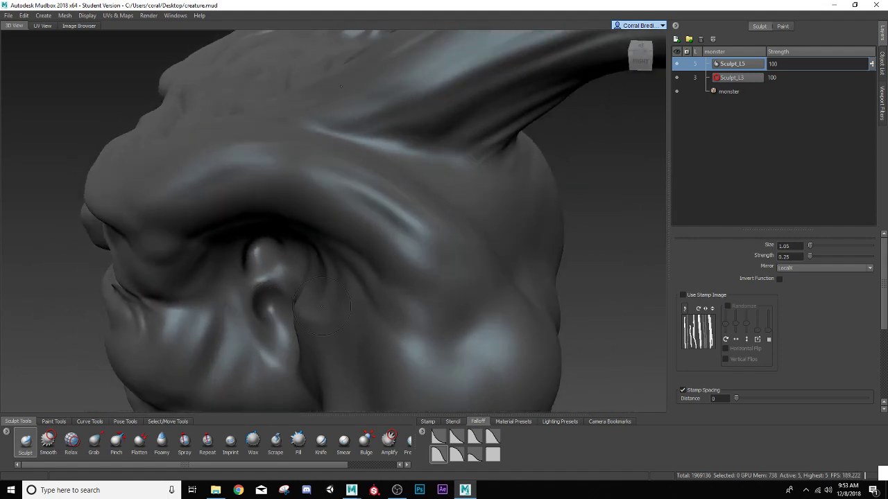
pyautogui.moveTo(795, 257); pyautogui.dragTo(767, 269)
pyautogui.moveTo(278, 321)
pyautogui.keyDown('ctrl'); pyautogui.mouseDown()
pyautogui.moveTo(282, 328)
pyautogui.moveTo(272, 315)
pyautogui.moveTo(283, 327)
pyautogui.mouseUp(); pyautogui.keyUp('ctrl')
pyautogui.moveTo(283, 328)
pyautogui.keyDown('alt'); pyautogui.mouseDown()
pyautogui.moveTo(293, 315)
pyautogui.moveTo(290, 250)
pyautogui.moveTo(305, 229)
pyautogui.moveTo(296, 228)
pyautogui.moveTo(318, 232)
pyautogui.moveTo(308, 278)
pyautogui.mouseUp(); pyautogui.keyUp('alt')
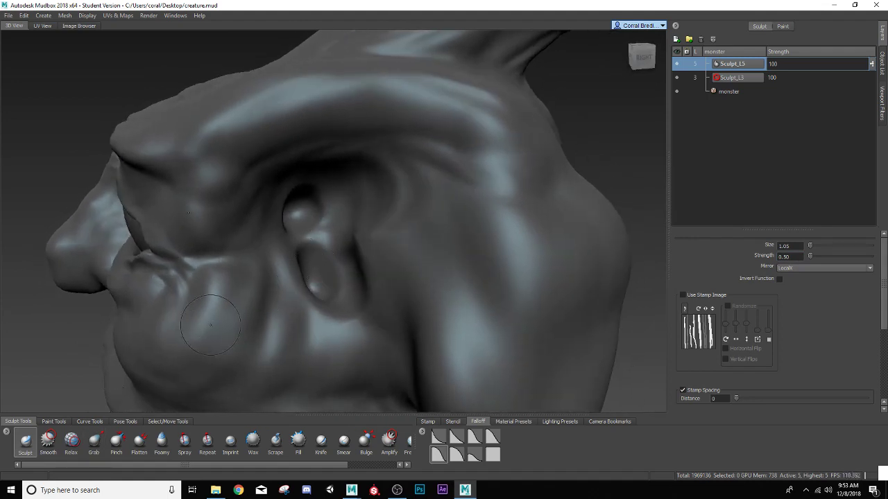
pyautogui.moveTo(303, 279); pyautogui.dragTo(306, 278)
pyautogui.hotkey('ctrl', 'z')
# Step: Pull the front edges of both ear pits partly over their openings using the Grab brush at size 1.05
pyautogui.click(95, 444)
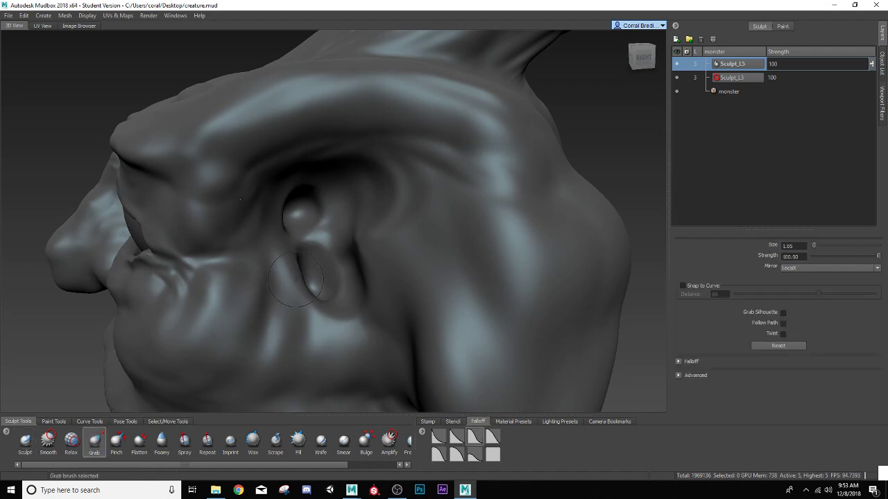
pyautogui.moveTo(306, 286)
pyautogui.mouseDown()
pyautogui.moveTo(314, 289)
pyautogui.moveTo(313, 276)
pyautogui.moveTo(299, 266)
pyautogui.mouseUp()
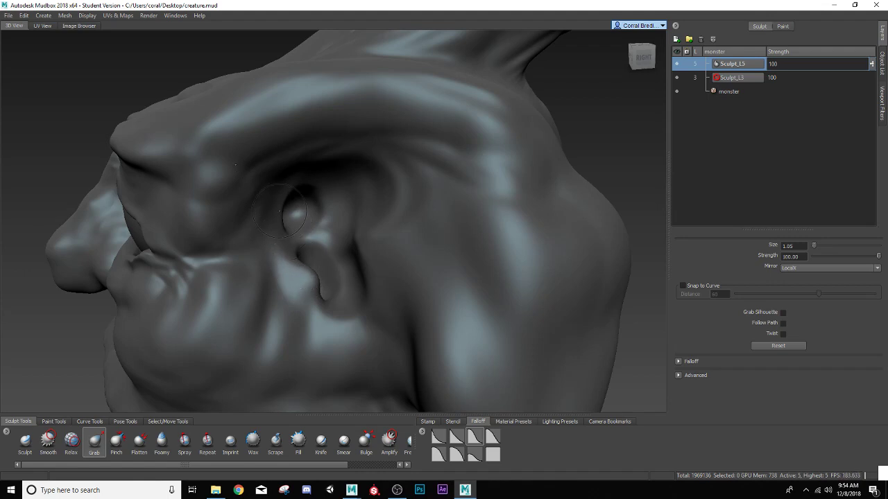
pyautogui.moveTo(280, 212)
pyautogui.mouseDown()
pyautogui.moveTo(343, 210)
pyautogui.moveTo(264, 196)
pyautogui.mouseUp()
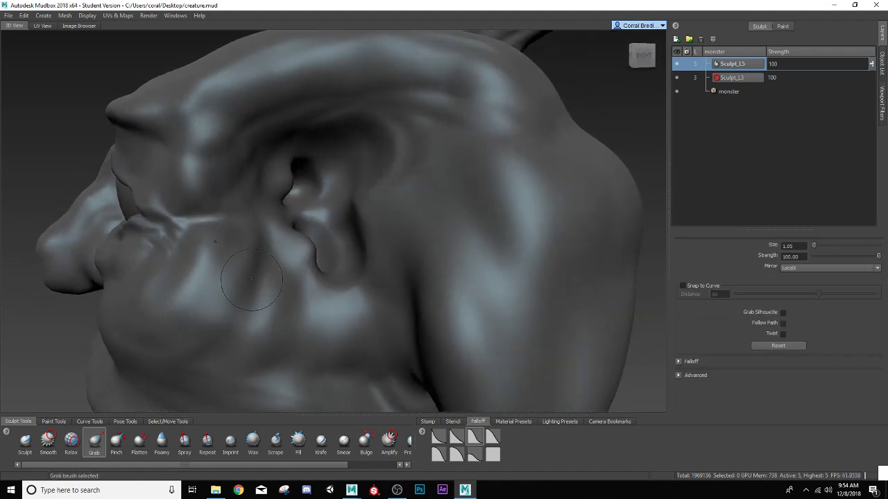
# Step: Reshape the front rim of the ear cavity into a wavy flap using the Grab brush at size 1.34
pyautogui.moveTo(247, 285)
pyautogui.keyDown('alt'); pyautogui.mouseDown()
pyautogui.moveTo(200, 300)
pyautogui.moveTo(285, 291)
pyautogui.mouseUp(); pyautogui.keyUp('alt')
pyautogui.press('b')
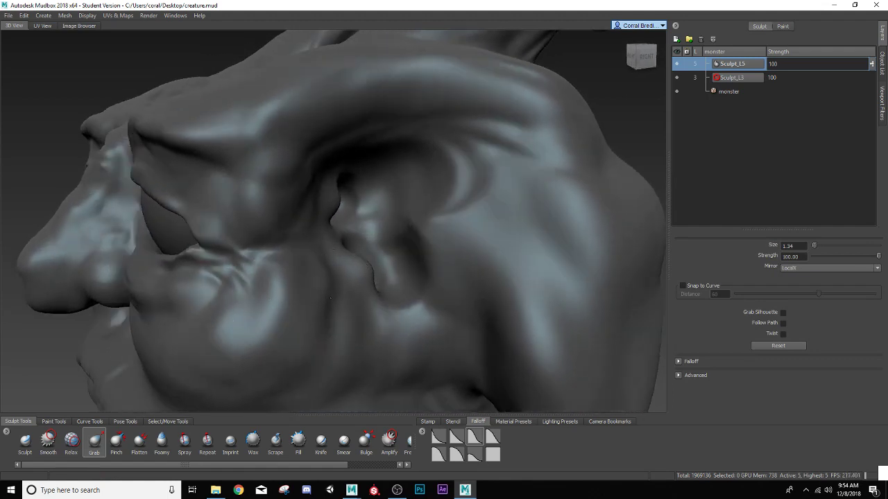
pyautogui.moveTo(347, 299); pyautogui.dragTo(334, 259)
pyautogui.keyDown('alt'); pyautogui.moveTo(335, 259); pyautogui.dragTo(368, 275, button='middle'); pyautogui.keyUp('alt')
pyautogui.moveTo(368, 273)
pyautogui.keyDown('alt'); pyautogui.mouseDown()
pyautogui.moveTo(408, 321)
pyautogui.moveTo(429, 309)
pyautogui.moveTo(453, 316)
pyautogui.mouseUp(); pyautogui.keyUp('alt')
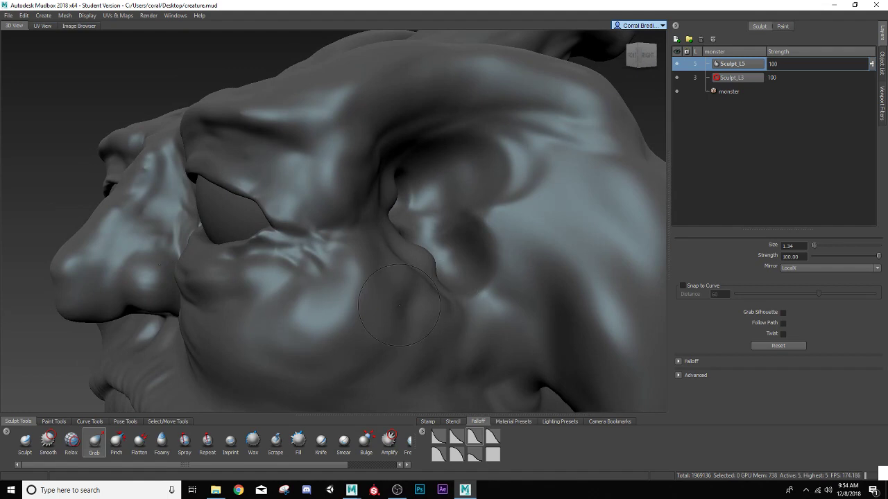
pyautogui.moveTo(399, 306)
pyautogui.keyDown('alt'); pyautogui.mouseDown()
pyautogui.moveTo(361, 264)
pyautogui.moveTo(402, 269)
pyautogui.moveTo(359, 265)
pyautogui.moveTo(385, 283)
pyautogui.moveTo(346, 263)
pyautogui.mouseUp(); pyautogui.keyUp('alt')
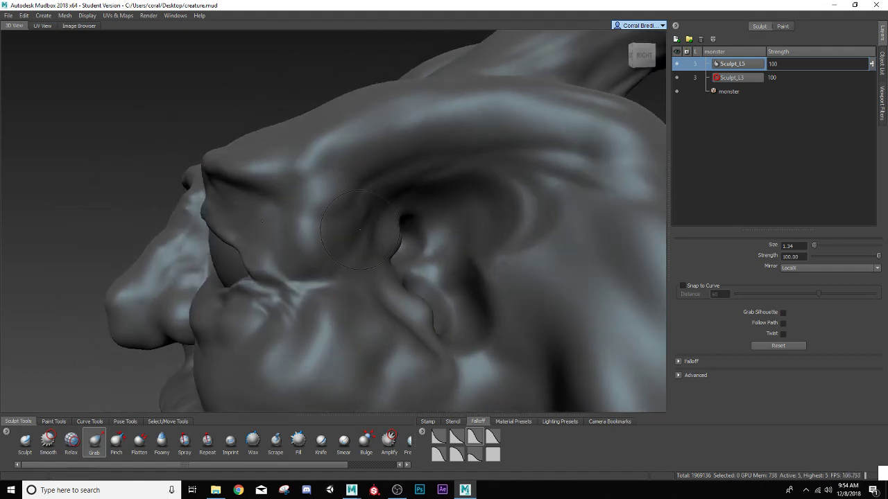
pyautogui.moveTo(371, 216)
pyautogui.mouseDown()
pyautogui.moveTo(388, 261)
pyautogui.moveTo(344, 256)
pyautogui.moveTo(393, 256)
pyautogui.moveTo(377, 240)
pyautogui.moveTo(409, 236)
pyautogui.moveTo(412, 247)
pyautogui.mouseUp()
pyautogui.scroll(-2, 371, 248)
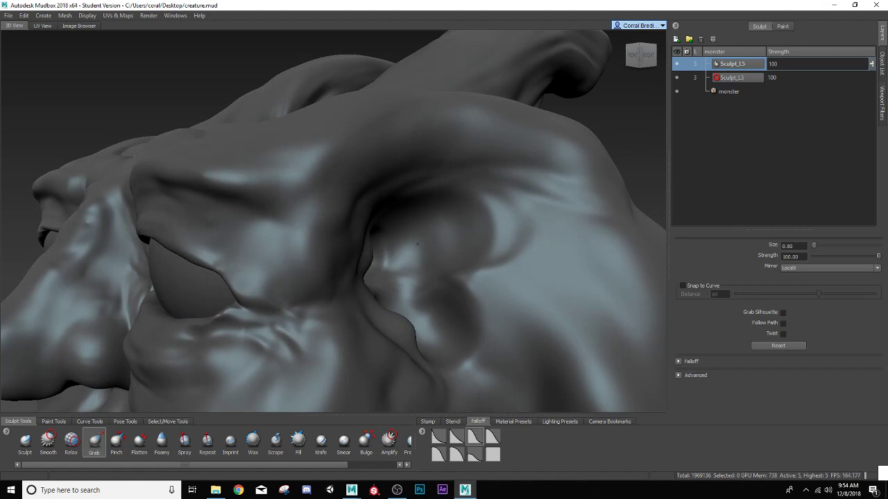
# Step: Carve two small round holes behind the ear's front flap using the Sculpt brush at size 0.52, after undoing a larger first stroke
pyautogui.click(25, 441)
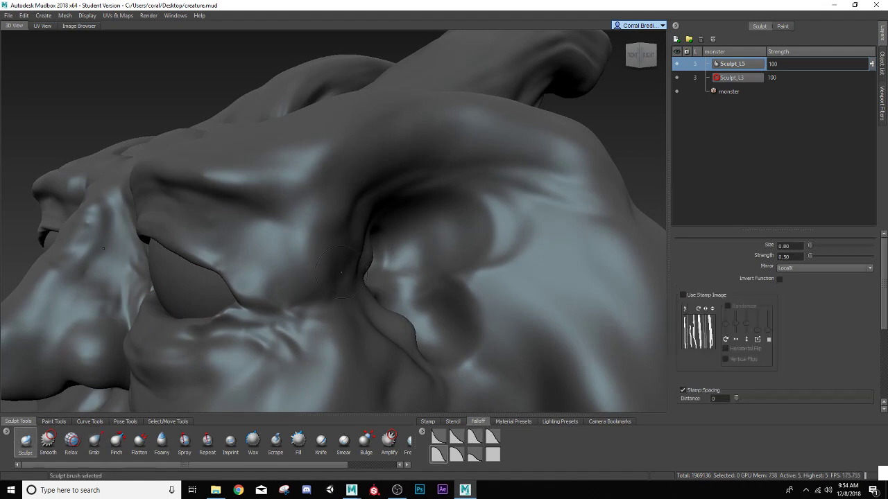
pyautogui.moveTo(409, 254)
pyautogui.mouseDown()
pyautogui.moveTo(362, 264)
pyautogui.moveTo(358, 255)
pyautogui.mouseUp()
pyautogui.hotkey('ctrl', 'z')
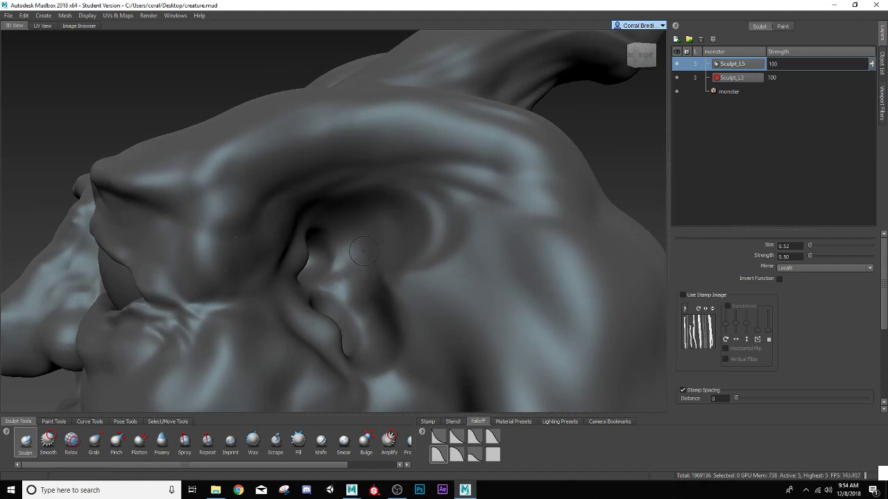
pyautogui.keyDown('alt'); pyautogui.moveTo(365, 246); pyautogui.dragTo(444, 298); pyautogui.keyUp('alt')
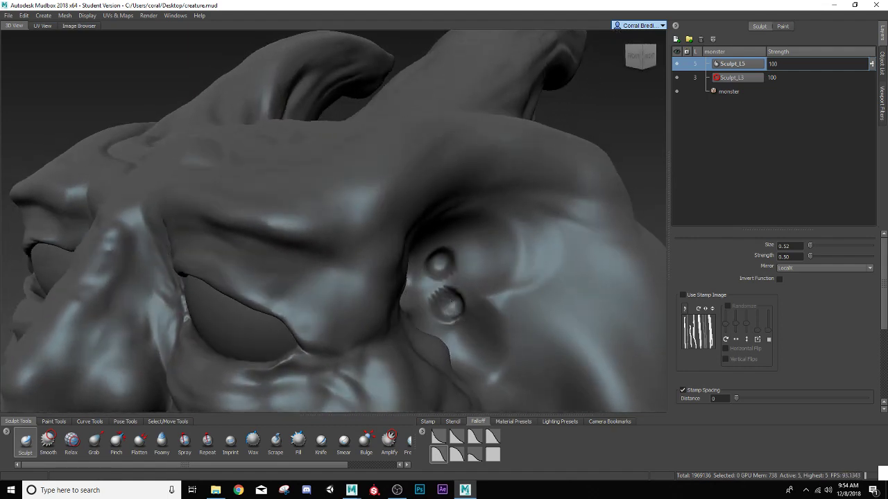
pyautogui.click(451, 301)
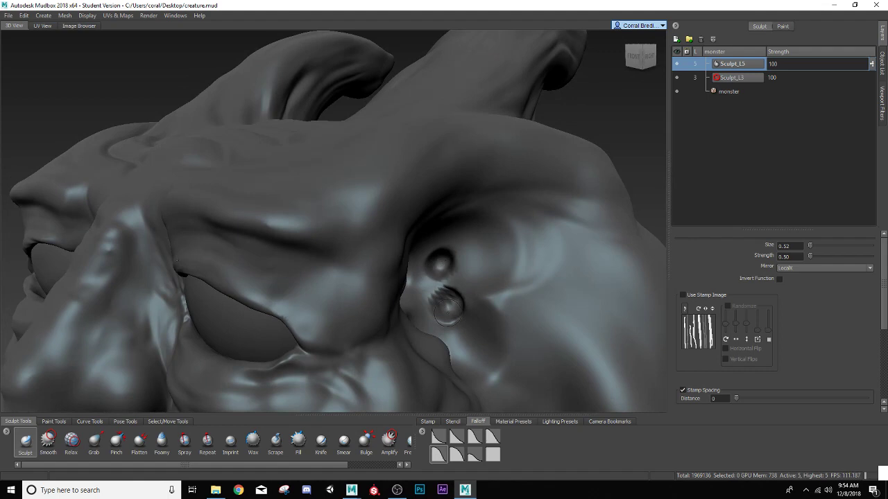
pyautogui.click(448, 307)
# Step: Pull the upper rear wall of the ear cavity backward using the Grab brush at size 1.99, undoing a first forward pull
pyautogui.moveTo(435, 340)
pyautogui.keyDown('alt'); pyautogui.mouseDown()
pyautogui.moveTo(341, 321)
pyautogui.moveTo(415, 286)
pyautogui.moveTo(346, 295)
pyautogui.moveTo(384, 264)
pyautogui.moveTo(461, 260)
pyautogui.mouseUp(); pyautogui.keyUp('alt')
pyautogui.moveTo(299, 260)
pyautogui.keyDown('alt'); pyautogui.mouseDown()
pyautogui.moveTo(557, 270)
pyautogui.moveTo(237, 271)
pyautogui.mouseUp(); pyautogui.keyUp('alt')
pyautogui.scroll(3, 375, 263)
pyautogui.scroll(-3, 374, 263)
pyautogui.scroll(3, 236, 271)
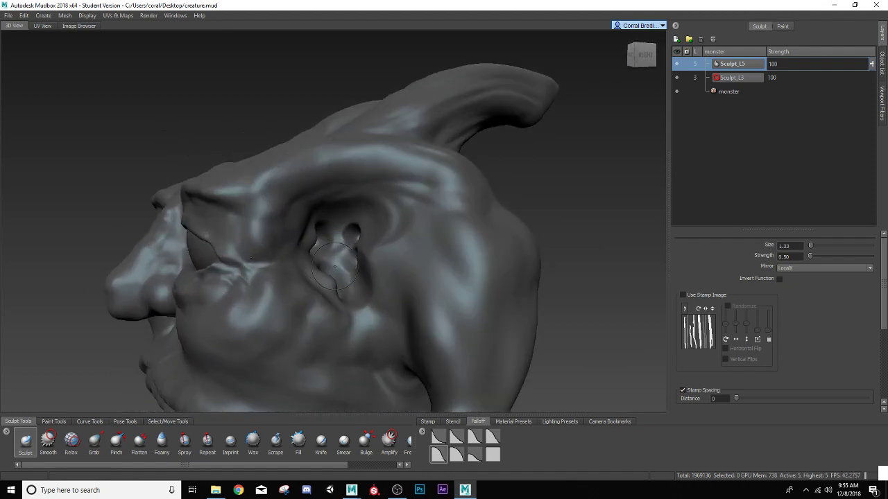
pyautogui.scroll(2, 378, 298)
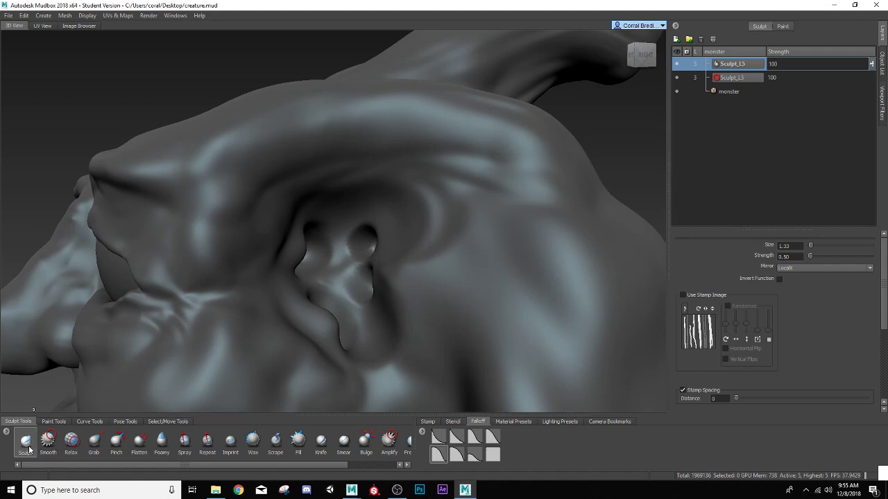
pyautogui.click(103, 440)
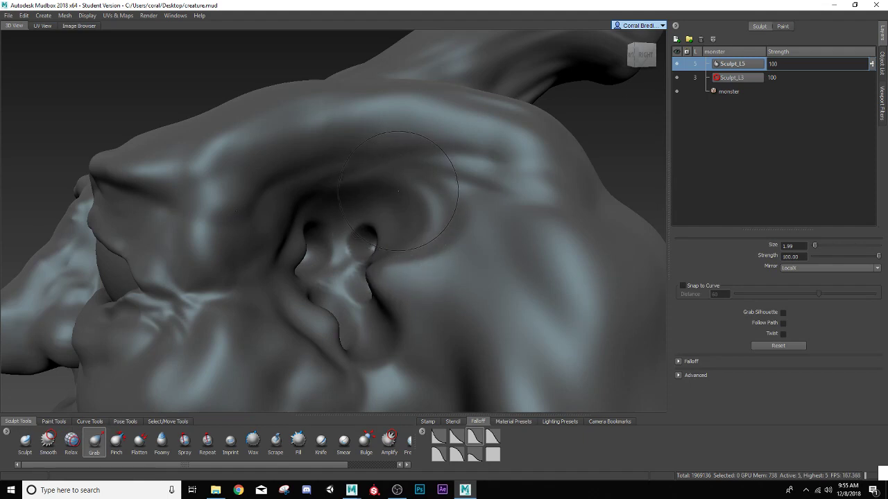
pyautogui.moveTo(399, 191); pyautogui.dragTo(370, 208)
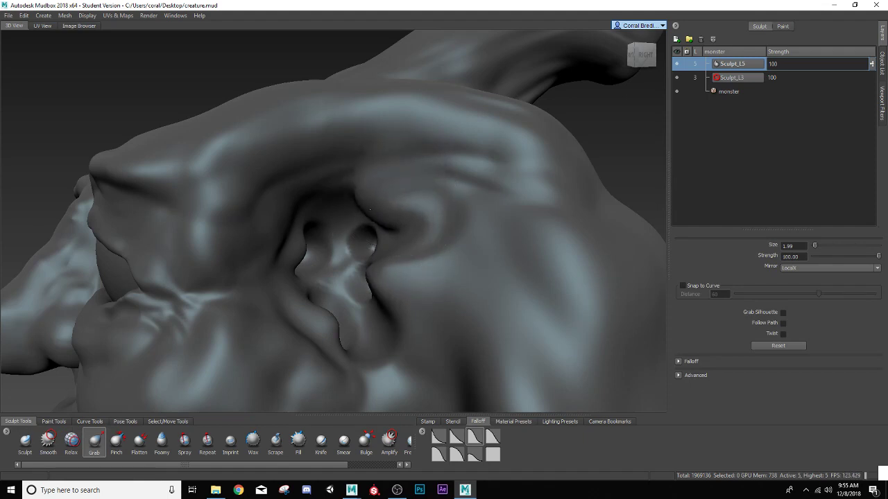
pyautogui.hotkey('ctrl', 'z')
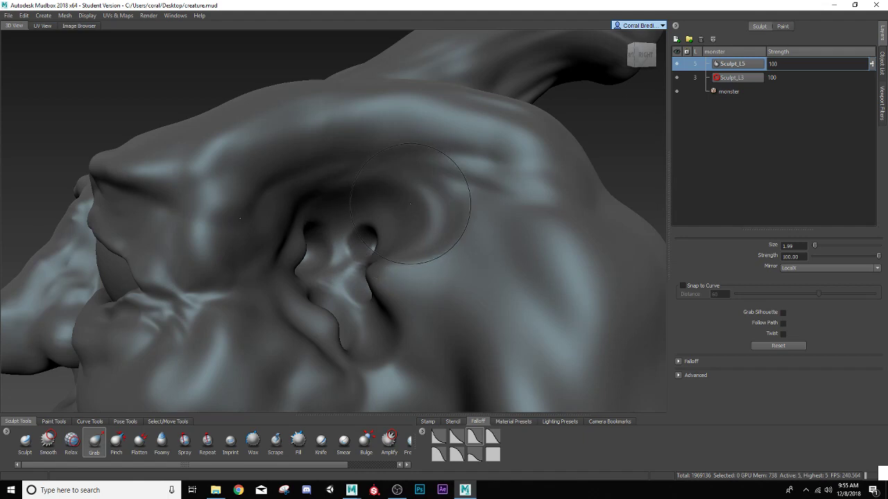
pyautogui.moveTo(391, 217); pyautogui.dragTo(418, 224)
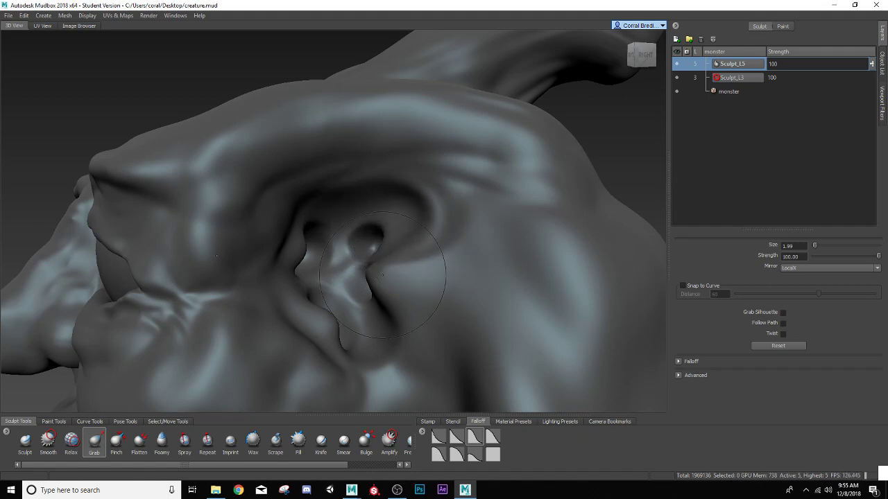
# Step: Widen the rear rim of the ear cavity behind the holes with further Grab strokes and switch to the Sculpt brush
pyautogui.keyDown('alt'); pyautogui.moveTo(383, 275); pyautogui.dragTo(416, 266); pyautogui.keyUp('alt')
pyautogui.moveTo(400, 226)
pyautogui.mouseDown()
pyautogui.moveTo(383, 229)
pyautogui.moveTo(464, 212)
pyautogui.mouseUp()
pyautogui.keyDown('alt'); pyautogui.moveTo(432, 281); pyautogui.dragTo(461, 258); pyautogui.keyUp('alt')
pyautogui.keyDown('alt'); pyautogui.moveTo(459, 215); pyautogui.dragTo(354, 285); pyautogui.keyUp('alt')
pyautogui.scroll(3, 354, 285)
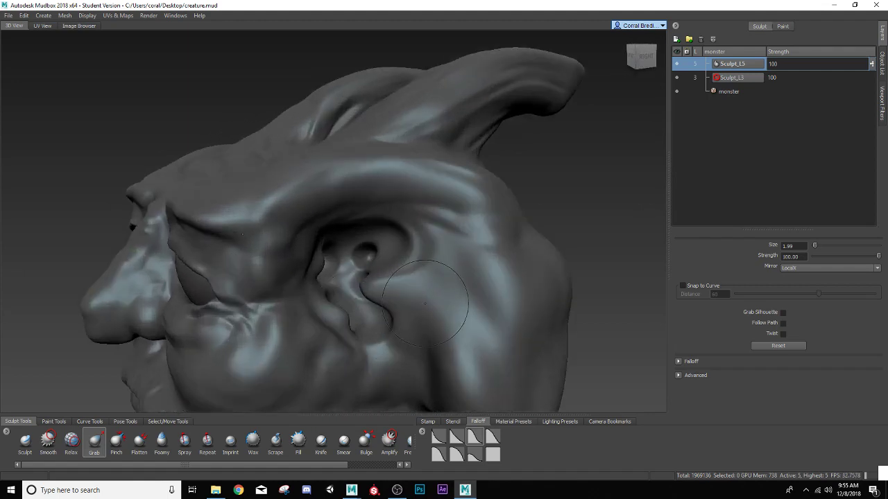
pyautogui.click(25, 441)
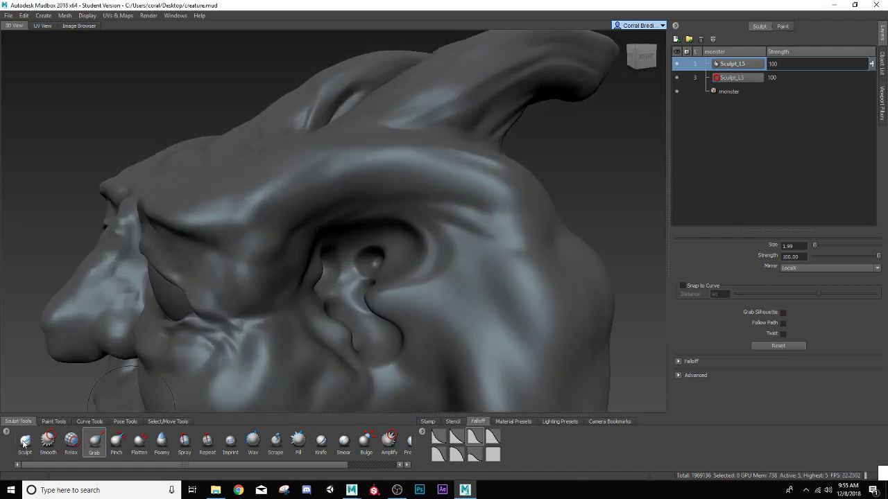
# Step: Enable the striped stamp image on the Sculpt brush and try a stroke at size 1.52 down the shoulder, then undo it
pyautogui.keyDown('alt'); pyautogui.moveTo(464, 297); pyautogui.dragTo(426, 293); pyautogui.keyUp('alt')
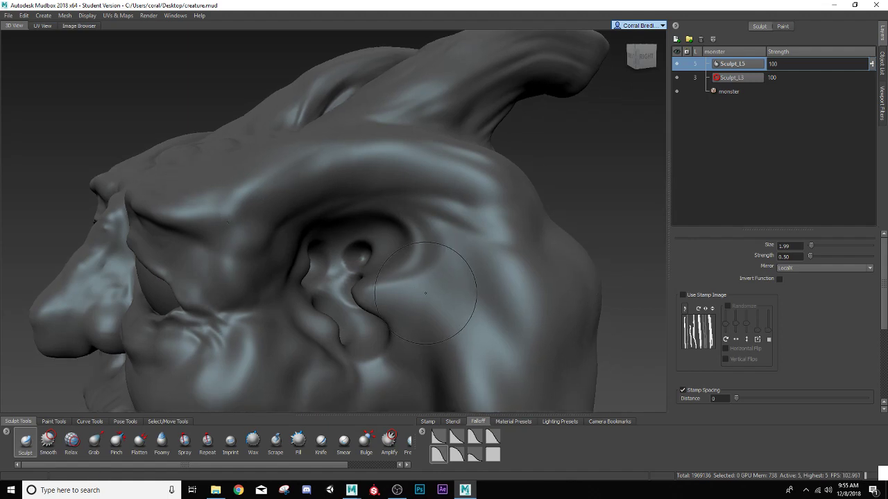
pyautogui.scroll(2, 432, 295)
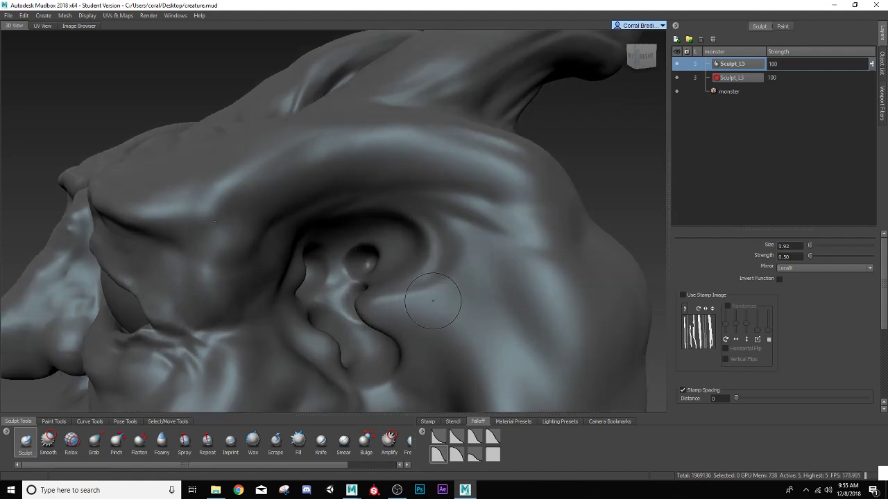
pyautogui.keyDown('alt'); pyautogui.moveTo(420, 319); pyautogui.dragTo(425, 213); pyautogui.keyUp('alt')
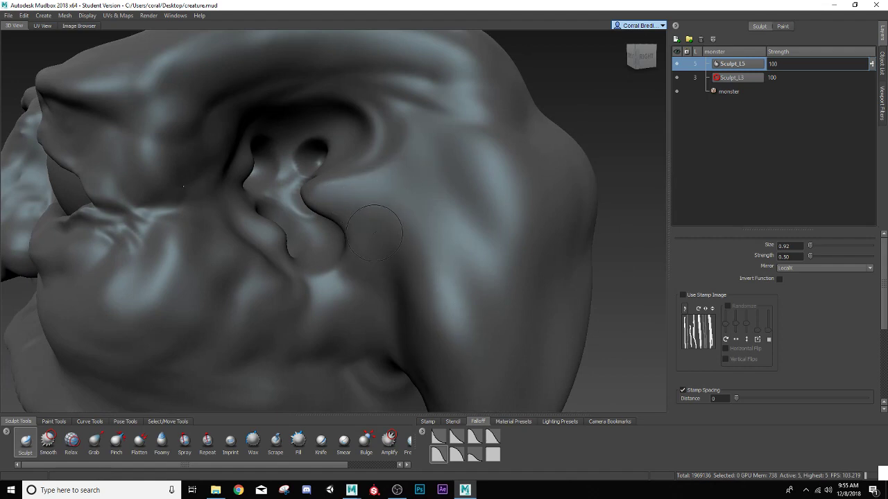
pyautogui.click(682, 295)
pyautogui.keyDown('alt'); pyautogui.moveTo(416, 326); pyautogui.dragTo(399, 265); pyautogui.keyUp('alt')
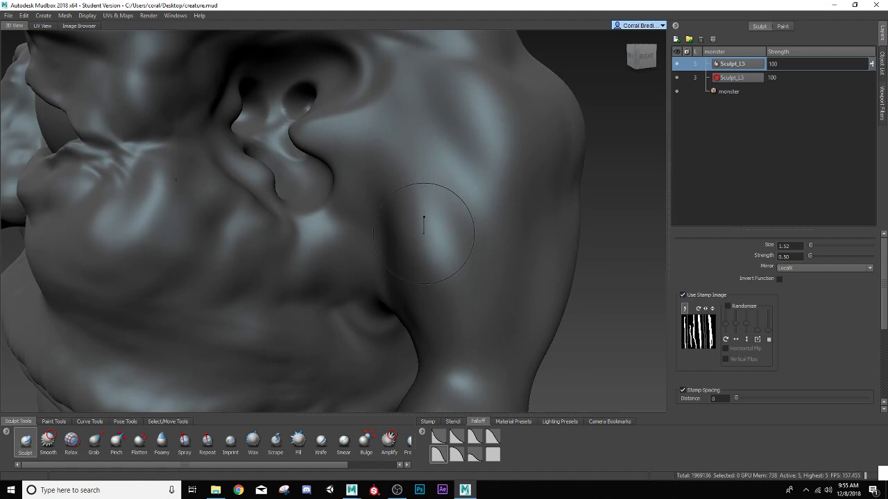
pyautogui.moveTo(433, 173)
pyautogui.mouseDown()
pyautogui.moveTo(425, 361)
pyautogui.moveTo(438, 340)
pyautogui.mouseUp()
pyautogui.hotkey('ctrl', 'z')
pyautogui.keyDown('alt'); pyautogui.moveTo(438, 341); pyautogui.dragTo(388, 326, button='right'); pyautogui.keyUp('alt')
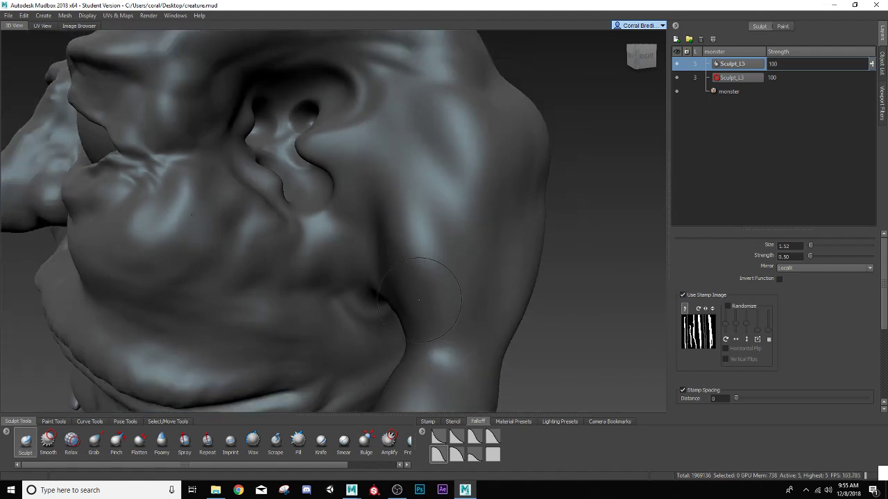
# Step: Set the Sculpt brush strength to 0.20 and stamp striped fibre strokes down the shoulder behind the cheek
pyautogui.keyDown('alt'); pyautogui.moveTo(444, 298); pyautogui.dragTo(661, 235); pyautogui.keyUp('alt')
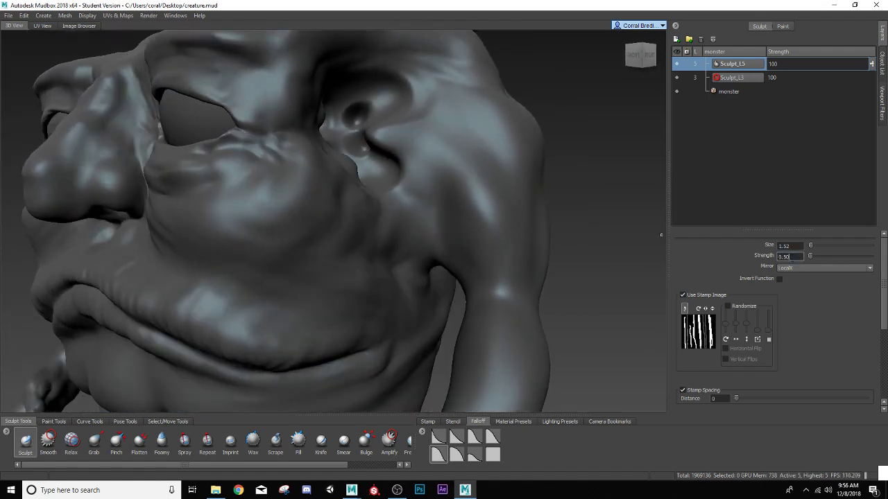
pyautogui.write('.7')
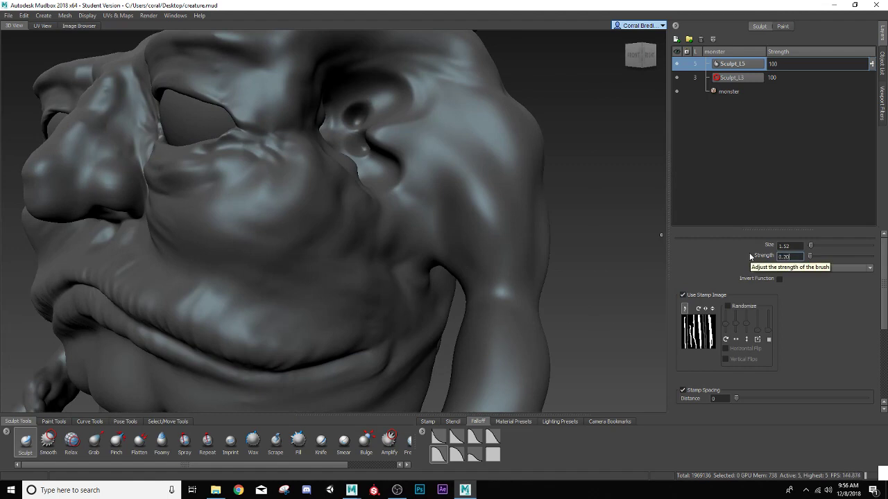
pyautogui.moveTo(444, 179)
pyautogui.keyDown('alt'); pyautogui.mouseDown()
pyautogui.moveTo(424, 238)
pyautogui.moveTo(444, 197)
pyautogui.moveTo(451, 229)
pyautogui.mouseUp(); pyautogui.keyUp('alt')
pyautogui.moveTo(455, 260)
pyautogui.keyDown('shift'); pyautogui.mouseDown()
pyautogui.moveTo(447, 208)
pyautogui.moveTo(434, 223)
pyautogui.mouseUp(); pyautogui.keyUp('shift')
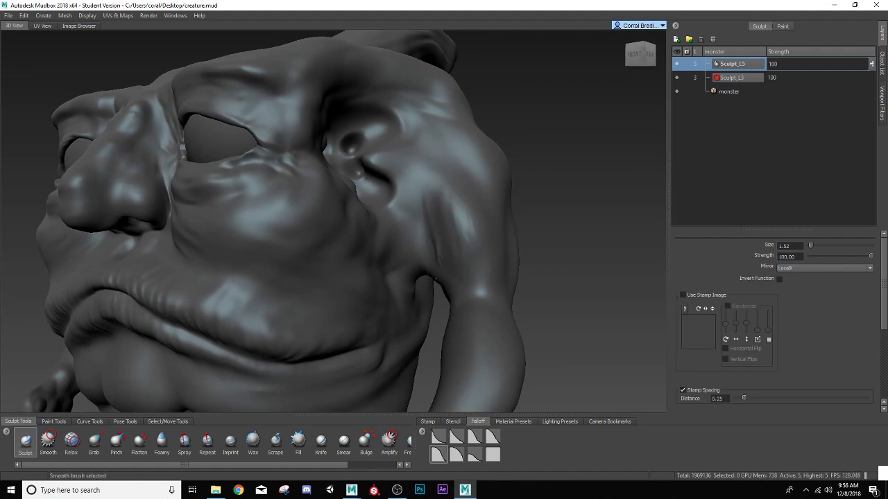
pyautogui.moveTo(431, 208)
pyautogui.keyDown('alt'); pyautogui.mouseDown()
pyautogui.moveTo(470, 252)
pyautogui.moveTo(495, 257)
pyautogui.moveTo(476, 221)
pyautogui.moveTo(490, 182)
pyautogui.moveTo(479, 223)
pyautogui.moveTo(521, 296)
pyautogui.mouseUp(); pyautogui.keyUp('alt')
pyautogui.press('shift')
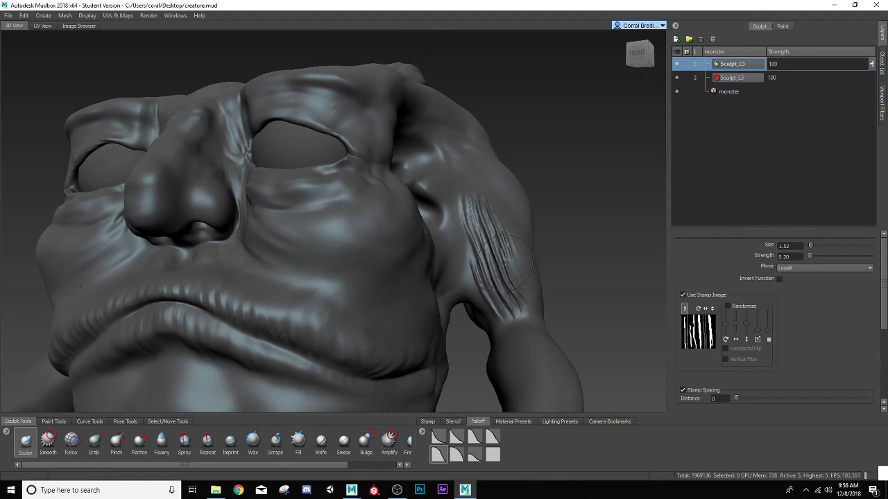
# Step: Smooth away the striped fibre strokes on the shoulder
pyautogui.moveTo(485, 236)
pyautogui.keyDown('alt'); pyautogui.mouseDown()
pyautogui.moveTo(456, 241)
pyautogui.moveTo(470, 328)
pyautogui.mouseUp(); pyautogui.keyUp('alt')
pyautogui.moveTo(458, 306)
pyautogui.keyDown('shift'); pyautogui.mouseDown()
pyautogui.moveTo(452, 277)
pyautogui.moveTo(457, 331)
pyautogui.mouseUp(); pyautogui.keyUp('shift')
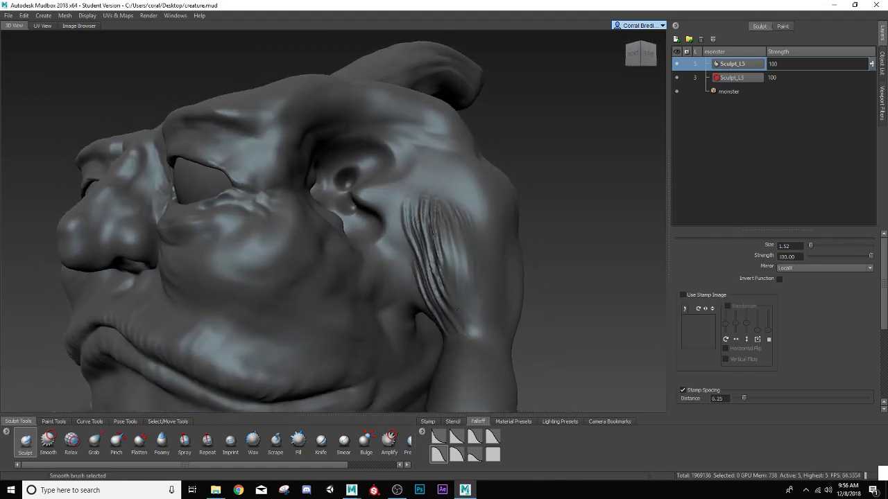
pyautogui.moveTo(451, 298)
pyautogui.keyDown('alt'); pyautogui.mouseDown()
pyautogui.moveTo(436, 267)
pyautogui.moveTo(437, 242)
pyautogui.moveTo(451, 244)
pyautogui.mouseUp(); pyautogui.keyUp('alt')
pyautogui.moveTo(449, 255)
pyautogui.keyDown('shift'); pyautogui.mouseDown()
pyautogui.moveTo(454, 294)
pyautogui.moveTo(487, 243)
pyautogui.mouseUp(); pyautogui.keyUp('shift')
pyautogui.press('shift')
pyautogui.moveTo(500, 280)
pyautogui.keyDown('shift'); pyautogui.mouseDown()
pyautogui.moveTo(516, 260)
pyautogui.moveTo(497, 305)
pyautogui.moveTo(459, 299)
pyautogui.moveTo(452, 287)
pyautogui.mouseUp(); pyautogui.keyUp('shift')
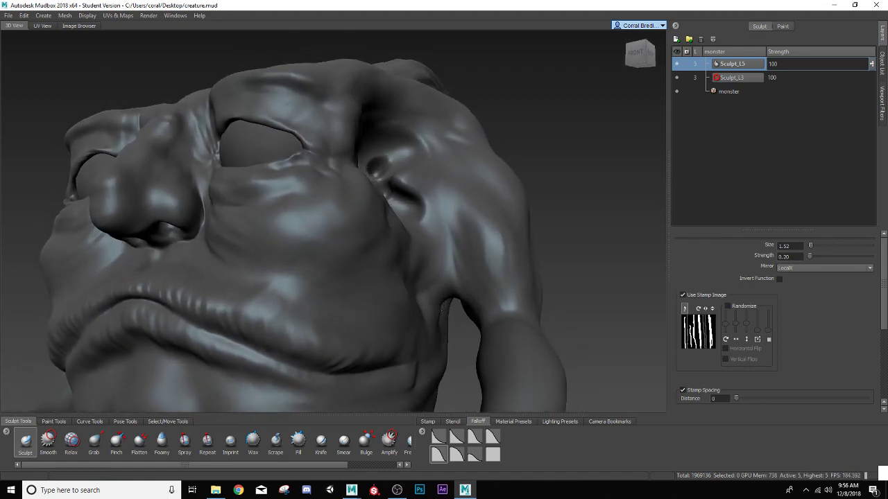
pyautogui.press('shift')
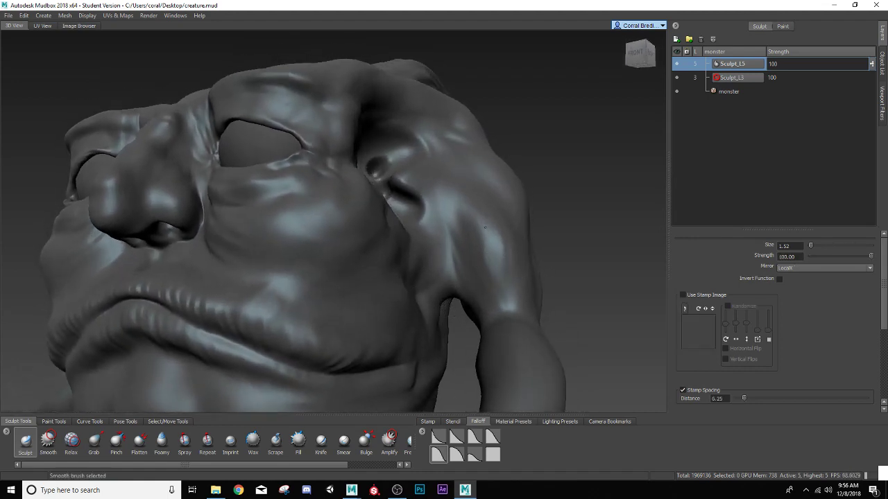
# Step: Try the striped stamp strokes again down the shoulder and up toward the ear, undoing a stray stroke
pyautogui.keyDown('alt'); pyautogui.moveTo(467, 241); pyautogui.dragTo(505, 302); pyautogui.keyUp('alt')
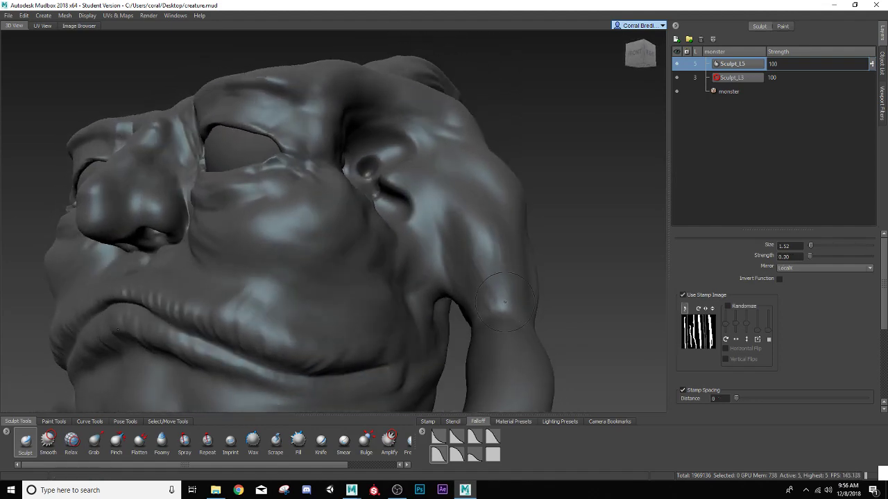
pyautogui.moveTo(476, 240)
pyautogui.keyDown('alt'); pyautogui.mouseDown()
pyautogui.moveTo(525, 229)
pyautogui.moveTo(518, 237)
pyautogui.moveTo(540, 295)
pyautogui.moveTo(494, 304)
pyautogui.mouseUp(); pyautogui.keyUp('alt')
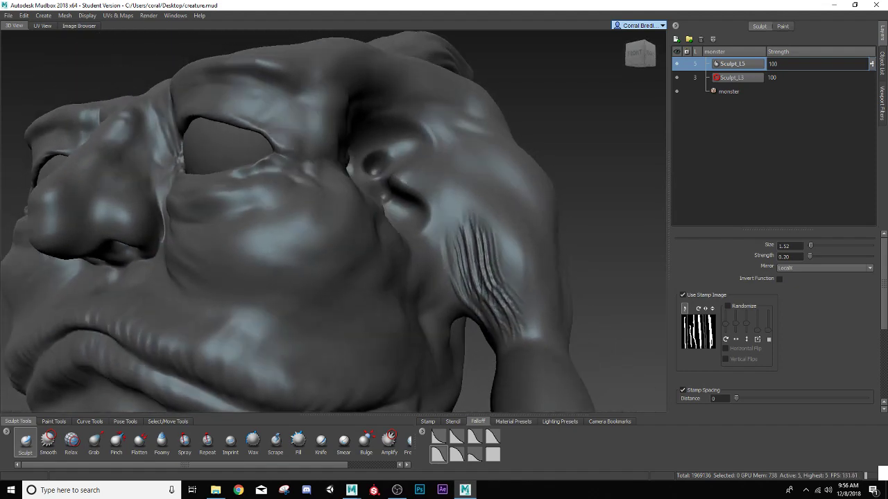
pyautogui.moveTo(462, 200)
pyautogui.mouseDown()
pyautogui.moveTo(461, 215)
pyautogui.moveTo(484, 229)
pyautogui.moveTo(444, 222)
pyautogui.mouseUp()
pyautogui.hotkey('ctrl', 'z')
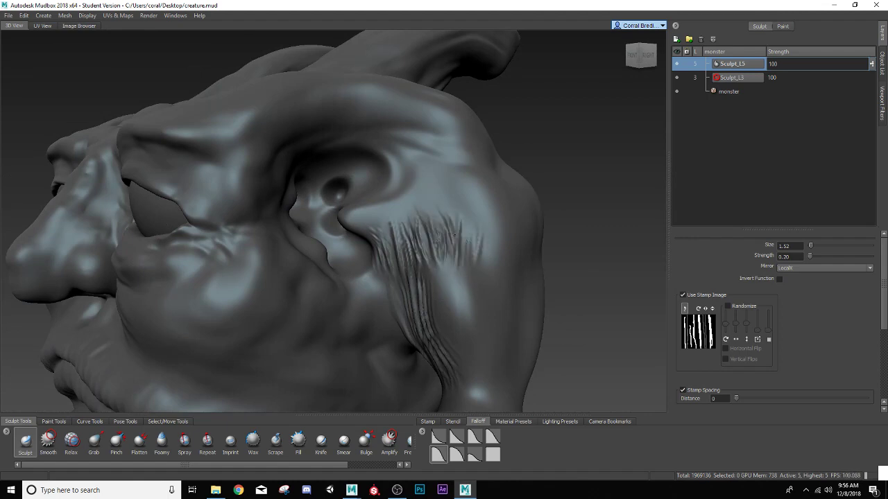
pyautogui.keyDown('alt'); pyautogui.moveTo(459, 304); pyautogui.dragTo(386, 316); pyautogui.keyUp('alt')
pyautogui.moveTo(369, 278)
pyautogui.keyDown('alt'); pyautogui.mouseDown()
pyautogui.moveTo(410, 240)
pyautogui.moveTo(349, 221)
pyautogui.moveTo(451, 211)
pyautogui.mouseUp(); pyautogui.keyUp('alt')
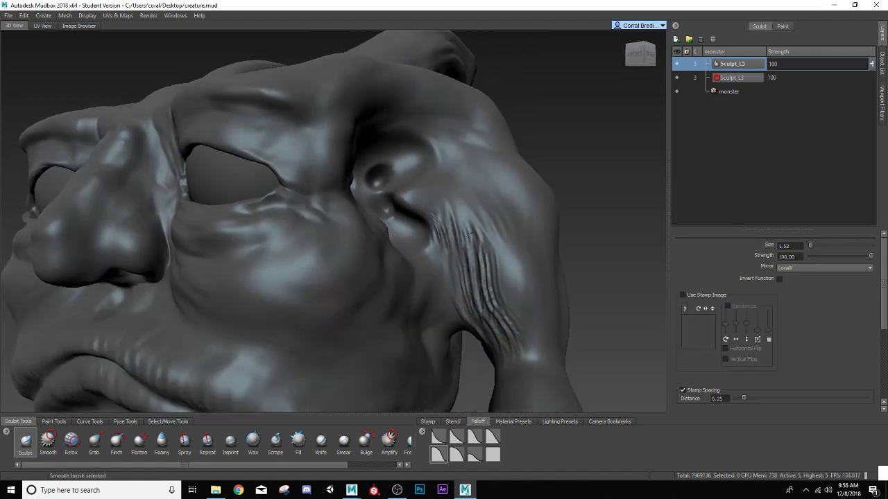
# Step: Remove the second set of striped strokes from the shoulder by smoothing down to the upper arm
pyautogui.moveTo(460, 247)
pyautogui.keyDown('shift'); pyautogui.mouseDown()
pyautogui.moveTo(477, 305)
pyautogui.moveTo(466, 283)
pyautogui.moveTo(498, 267)
pyautogui.moveTo(486, 265)
pyautogui.moveTo(501, 282)
pyautogui.mouseUp(); pyautogui.keyUp('shift')
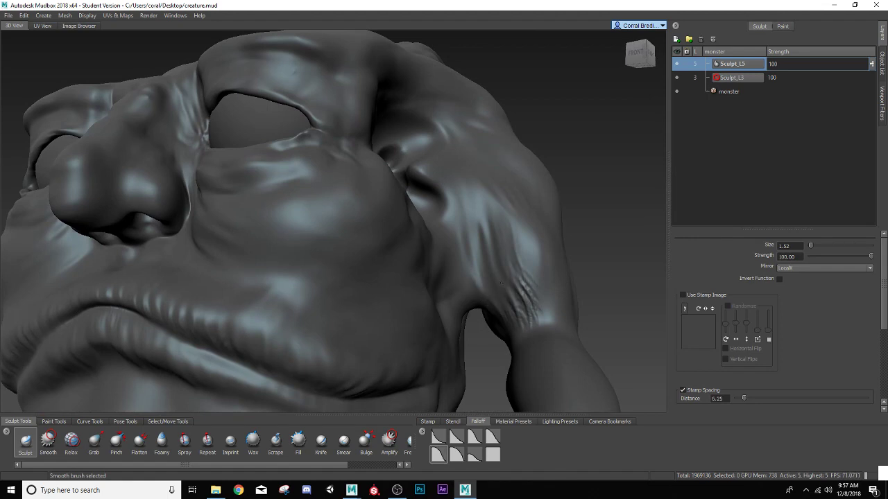
pyautogui.keyDown('shift'); pyautogui.moveTo(475, 250); pyautogui.dragTo(519, 299); pyautogui.keyUp('shift')
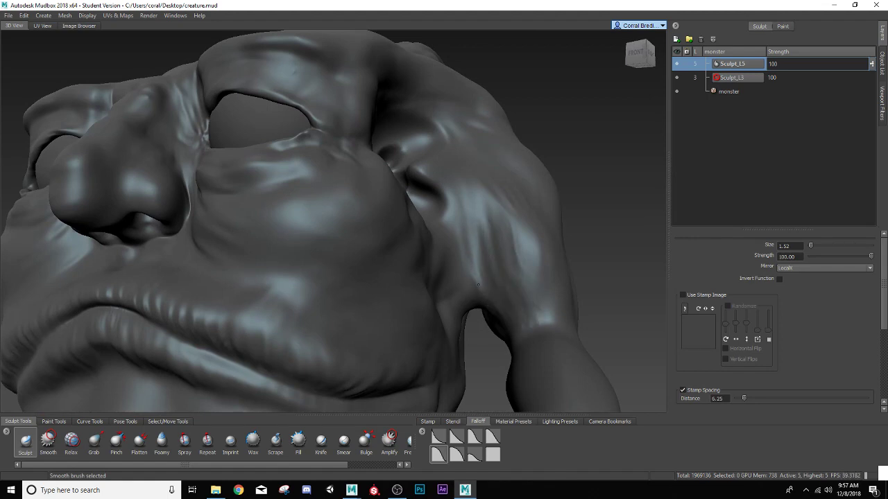
pyautogui.keyDown('alt'); pyautogui.moveTo(502, 265); pyautogui.dragTo(494, 267, button='right'); pyautogui.keyUp('alt')
pyautogui.moveTo(491, 294)
pyautogui.keyDown('alt'); pyautogui.mouseDown()
pyautogui.moveTo(466, 302)
pyautogui.moveTo(498, 262)
pyautogui.mouseUp(); pyautogui.keyUp('alt')
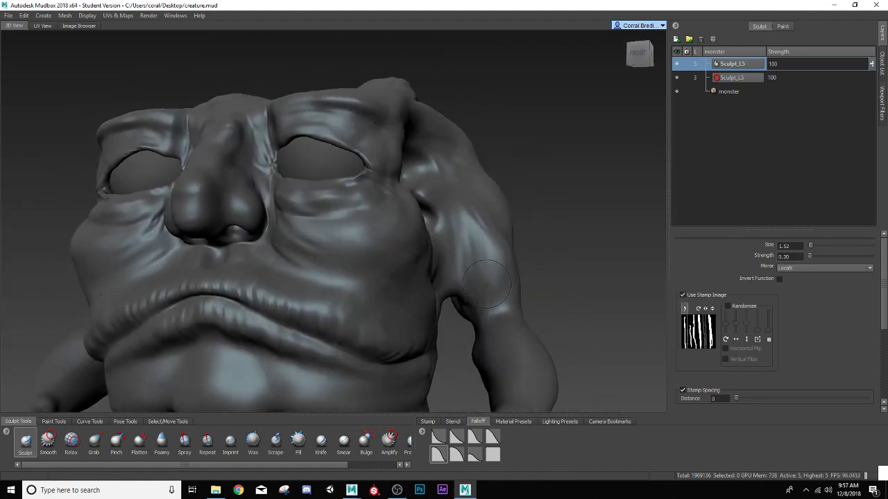
pyautogui.keyDown('alt'); pyautogui.moveTo(475, 269); pyautogui.dragTo(528, 284, button='right'); pyautogui.keyUp('alt')
pyautogui.keyDown('alt'); pyautogui.moveTo(509, 279); pyautogui.dragTo(511, 255); pyautogui.keyUp('alt')
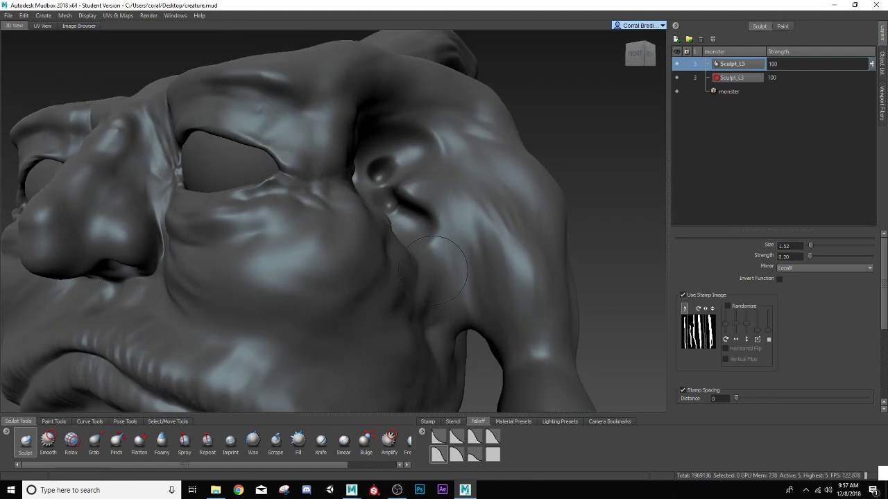
pyautogui.keyDown('alt'); pyautogui.moveTo(433, 271); pyautogui.dragTo(486, 297); pyautogui.keyUp('alt')
pyautogui.keyDown('alt'); pyautogui.moveTo(464, 332); pyautogui.dragTo(339, 257); pyautogui.keyUp('alt')
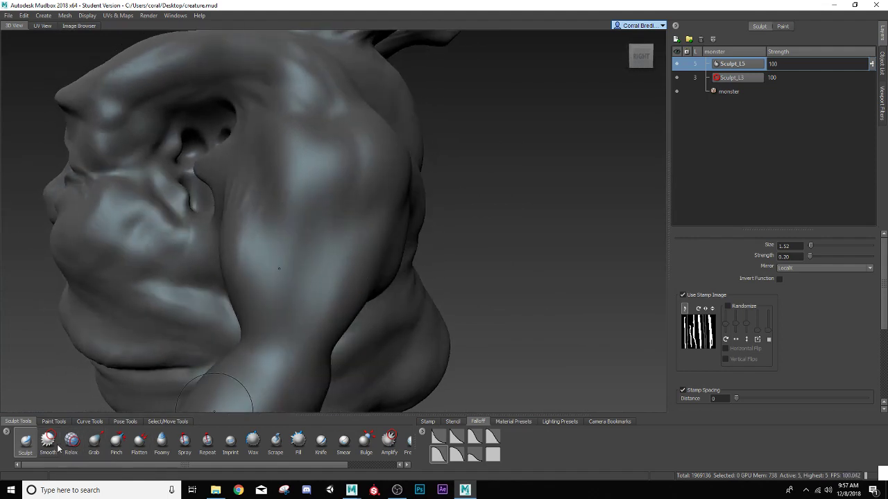
# Step: Turn off the Sculpt brush's stamp image, turn on Steady Stroke and choose the first, steepest falloff curve
pyautogui.click(684, 295)
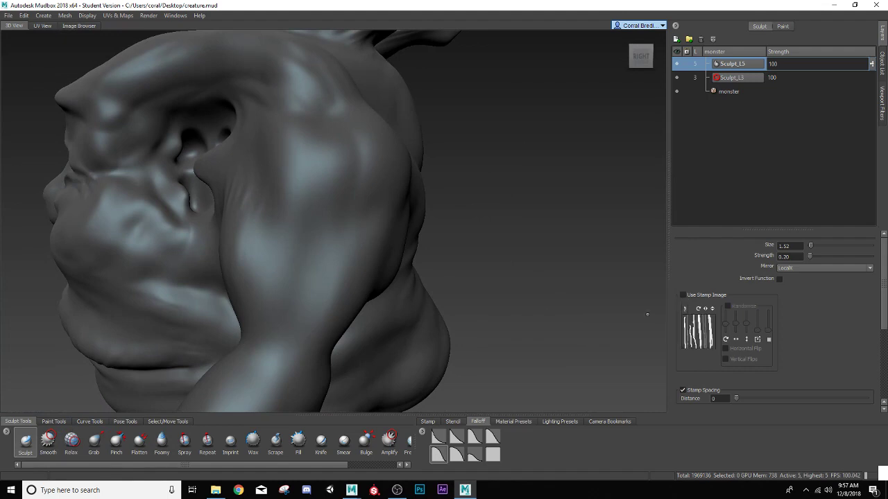
pyautogui.scroll(-3, 780, 354)
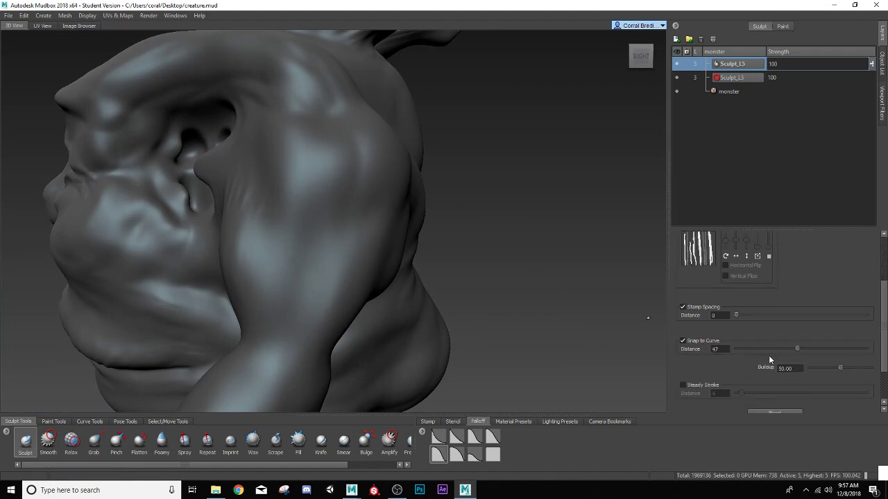
pyautogui.click(683, 386)
pyautogui.keyDown('alt'); pyautogui.moveTo(282, 285); pyautogui.dragTo(298, 277, button='middle'); pyautogui.keyUp('alt')
pyautogui.press('b')
pyautogui.moveTo(307, 239); pyautogui.dragTo(295, 240)
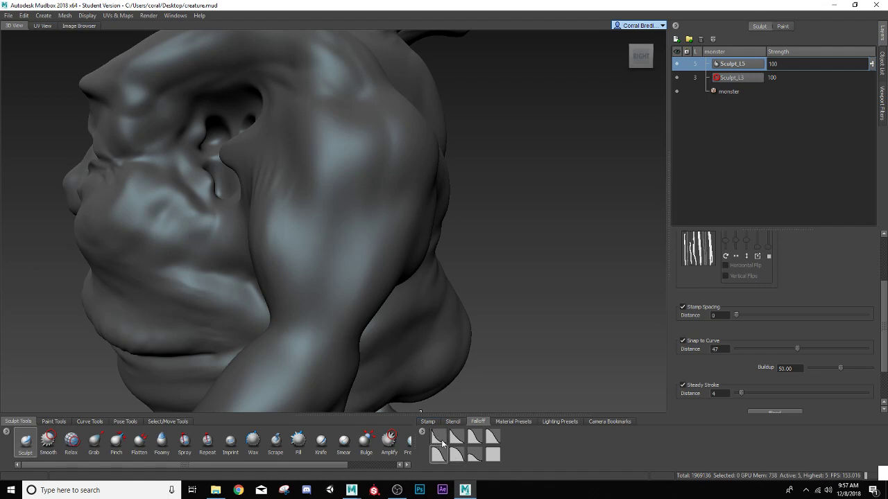
pyautogui.click(443, 444)
# Step: Carve thin curved grooves across the shoulder and down the upper arm with the inverted Sculpt brush at size 0.18
pyautogui.moveTo(305, 209); pyautogui.dragTo(291, 231)
pyautogui.moveTo(304, 201); pyautogui.dragTo(317, 179)
pyautogui.scroll(3, 822, 298)
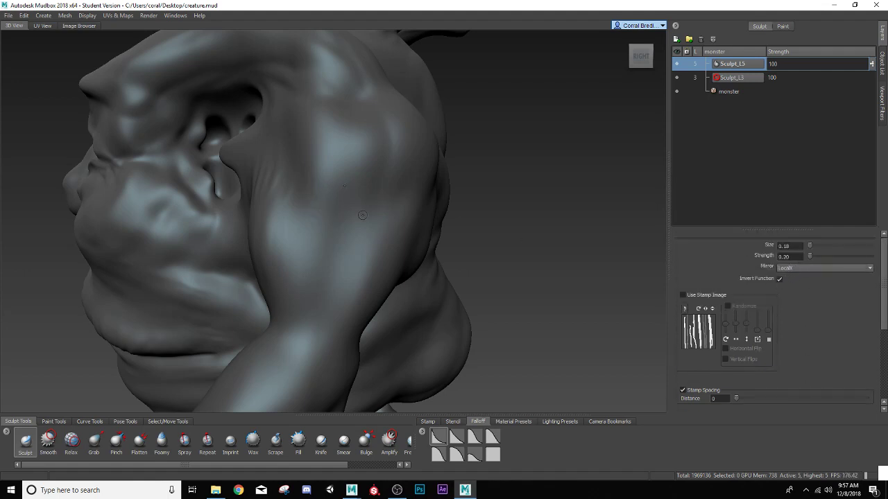
pyautogui.moveTo(311, 205); pyautogui.dragTo(334, 225)
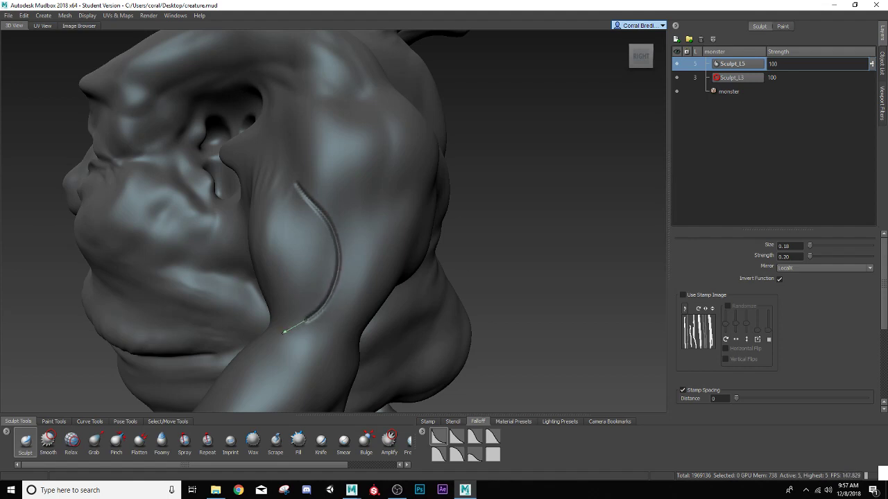
pyautogui.moveTo(284, 331)
pyautogui.mouseDown()
pyautogui.moveTo(253, 338)
pyautogui.moveTo(292, 242)
pyautogui.moveTo(265, 205)
pyautogui.moveTo(385, 190)
pyautogui.moveTo(401, 168)
pyautogui.moveTo(276, 169)
pyautogui.moveTo(261, 164)
pyautogui.moveTo(274, 149)
pyautogui.moveTo(234, 240)
pyautogui.mouseUp()
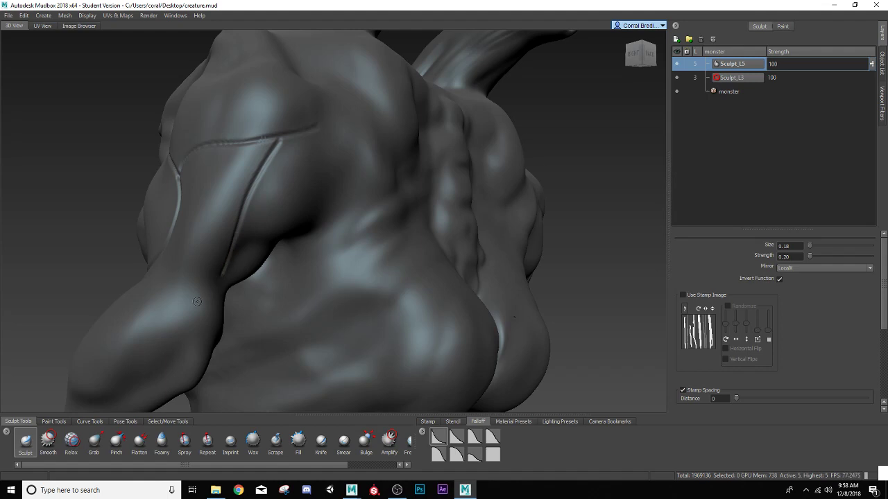
# Step: Carve grooves around the back of the arm above the elbow, curving toward the armpit and crossing down the outer side
pyautogui.moveTo(189, 299)
pyautogui.keyDown('alt'); pyautogui.mouseDown()
pyautogui.moveTo(155, 243)
pyautogui.moveTo(160, 262)
pyautogui.mouseUp(); pyautogui.keyUp('alt')
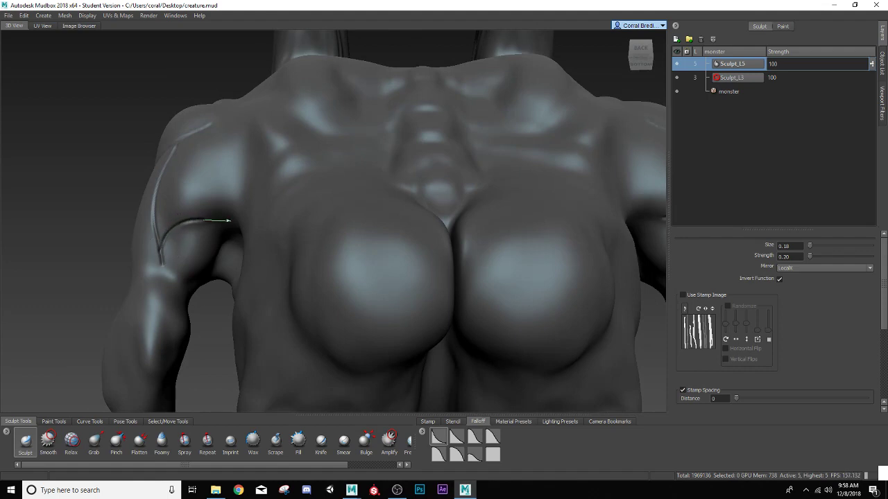
pyautogui.keyDown('alt'); pyautogui.moveTo(244, 231); pyautogui.dragTo(296, 253); pyautogui.keyUp('alt')
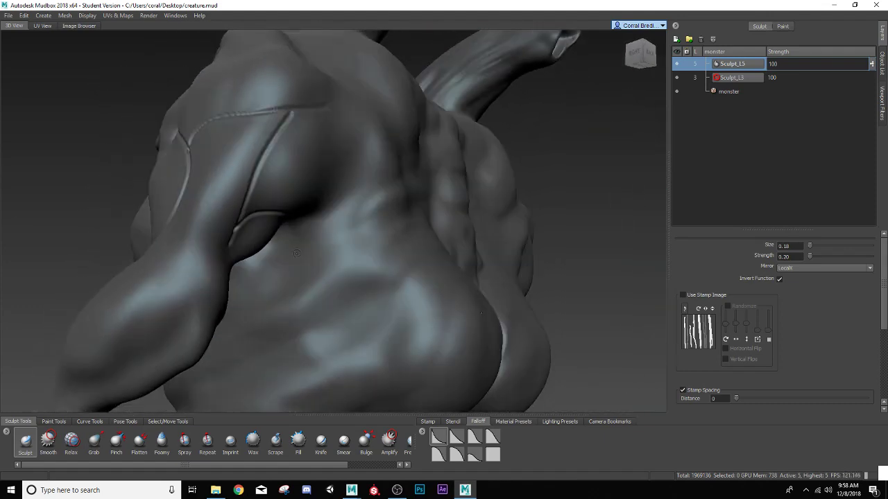
pyautogui.keyDown('alt'); pyautogui.moveTo(210, 256); pyautogui.dragTo(181, 206); pyautogui.keyUp('alt')
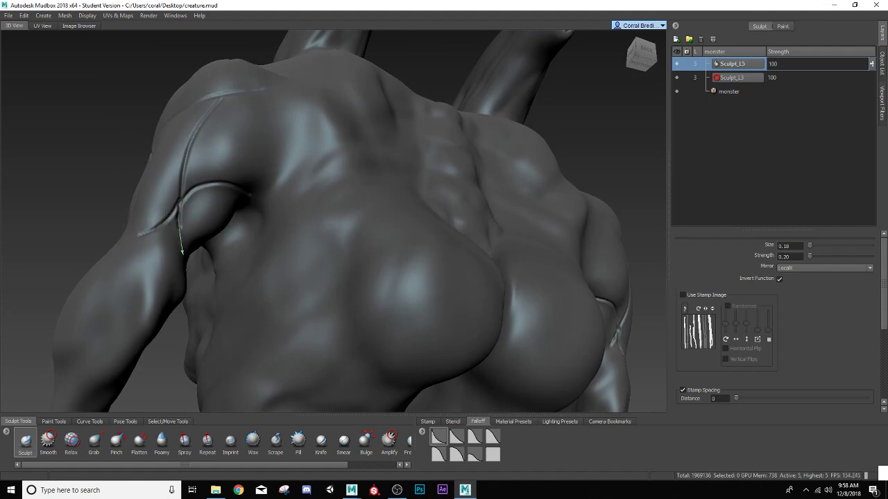
pyautogui.moveTo(182, 253); pyautogui.dragTo(188, 279)
# Step: Carve a groove down the inner front of the upper arm and retouch the upper end of the side groove
pyautogui.keyDown('alt'); pyautogui.moveTo(156, 252); pyautogui.dragTo(445, 246); pyautogui.keyUp('alt')
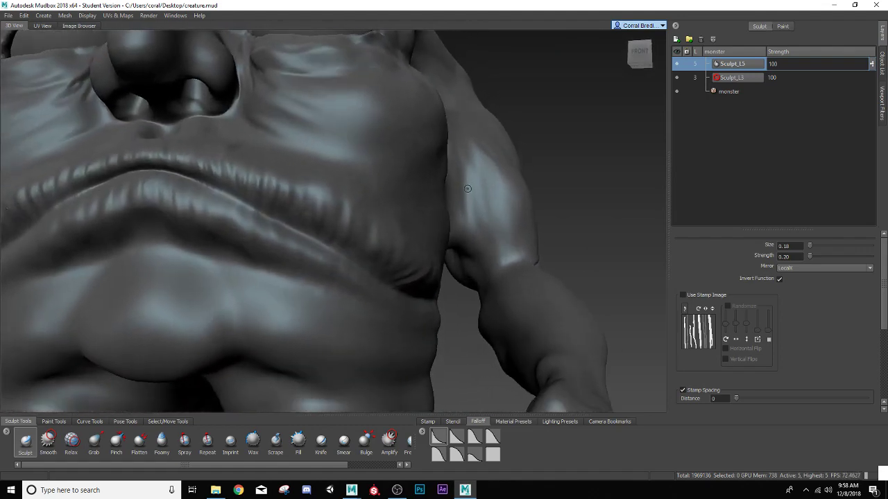
pyautogui.moveTo(464, 175); pyautogui.dragTo(465, 206)
pyautogui.keyDown('alt'); pyautogui.moveTo(498, 280); pyautogui.dragTo(344, 299); pyautogui.keyUp('alt')
pyautogui.scroll(3, 343, 300)
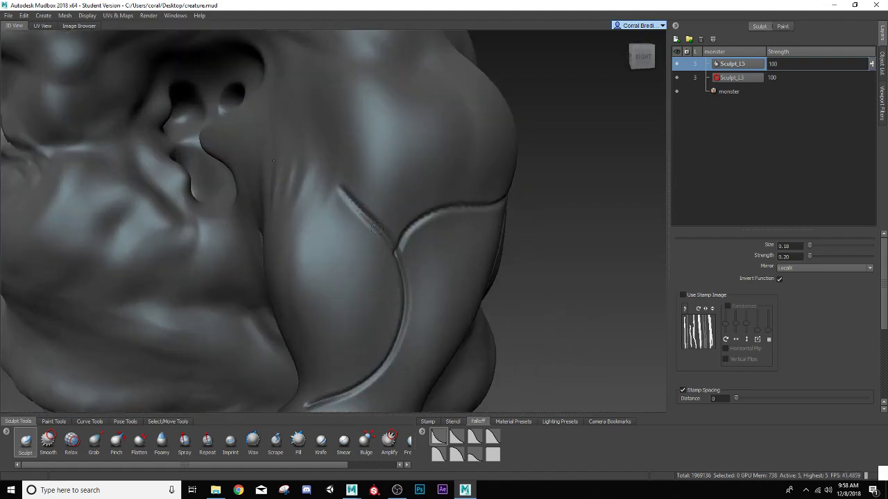
pyautogui.moveTo(369, 221); pyautogui.dragTo(373, 226)
# Step: Fade the upper end of the outer shoulder groove with the Smooth brush and soften the inner front groove of the upper arm
pyautogui.click(48, 441)
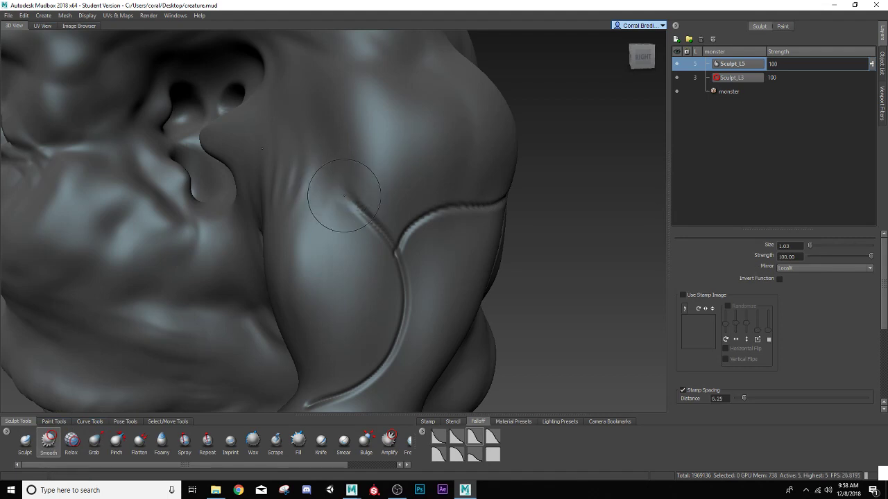
pyautogui.moveTo(362, 227)
pyautogui.keyDown('alt'); pyautogui.mouseDown()
pyautogui.moveTo(259, 190)
pyautogui.moveTo(222, 149)
pyautogui.moveTo(177, 152)
pyautogui.mouseUp(); pyautogui.keyUp('alt')
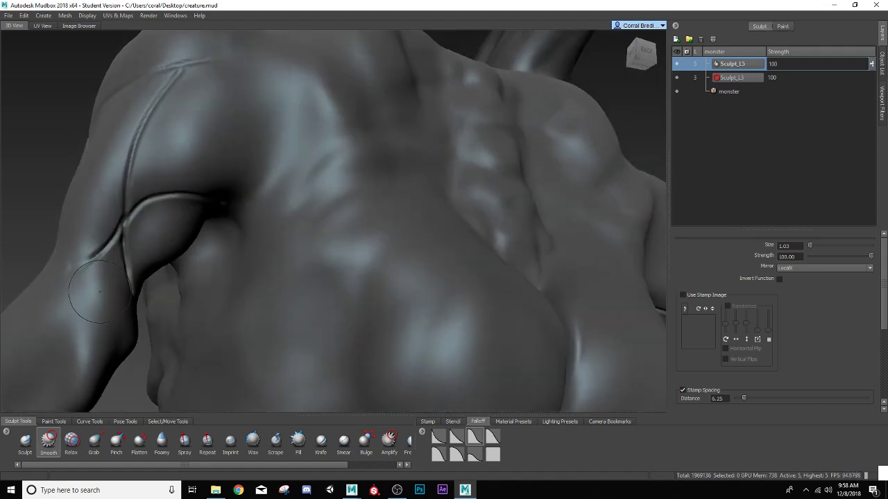
pyautogui.keyDown('alt'); pyautogui.moveTo(101, 292); pyautogui.dragTo(498, 282); pyautogui.keyUp('alt')
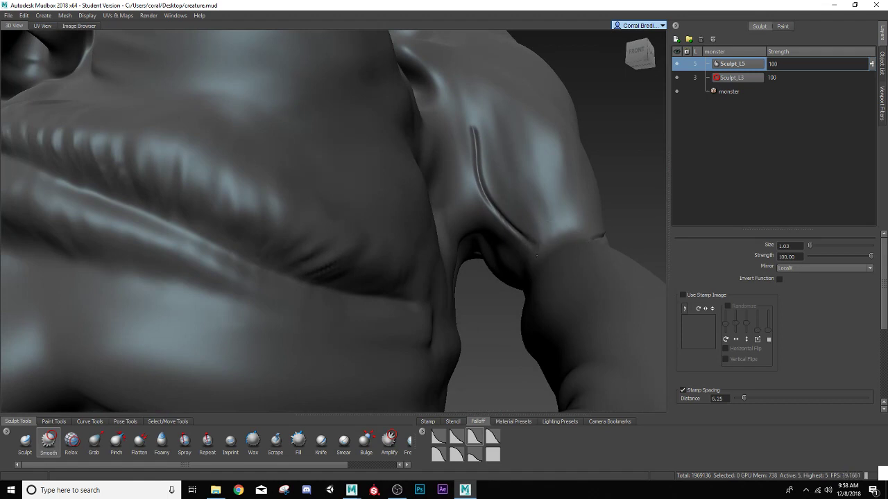
pyautogui.moveTo(474, 131)
pyautogui.mouseDown()
pyautogui.moveTo(256, 233)
pyautogui.moveTo(337, 257)
pyautogui.moveTo(298, 291)
pyautogui.moveTo(301, 268)
pyautogui.moveTo(362, 284)
pyautogui.moveTo(243, 364)
pyautogui.mouseUp()
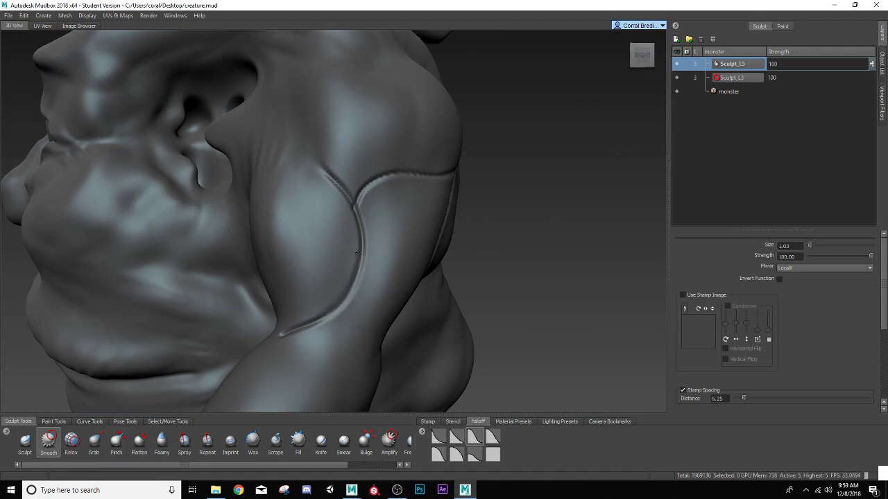
# Step: Tighten the grooves across the shoulder and down the outer and back upper arm with the Pinch brush at strength 15
pyautogui.click(116, 447)
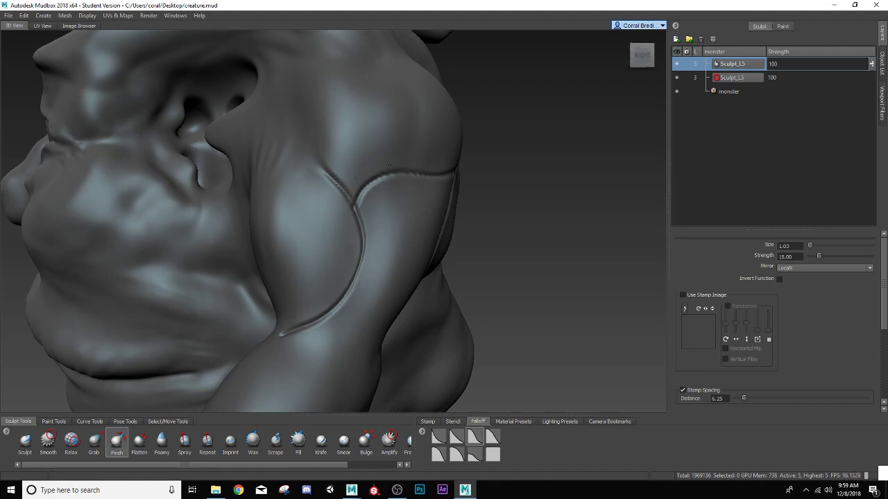
pyautogui.keyDown('alt'); pyautogui.moveTo(409, 197); pyautogui.dragTo(319, 165); pyautogui.keyUp('alt')
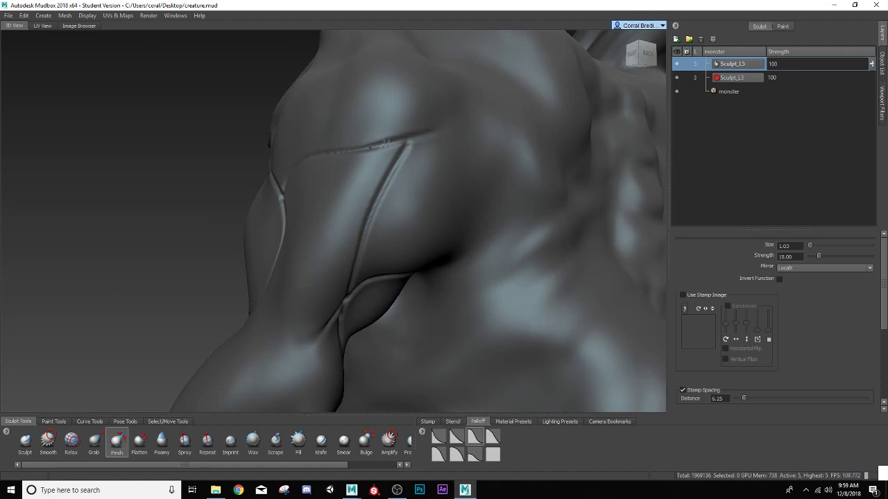
pyautogui.moveTo(410, 143)
pyautogui.mouseDown()
pyautogui.moveTo(369, 227)
pyautogui.moveTo(345, 220)
pyautogui.moveTo(323, 194)
pyautogui.mouseUp()
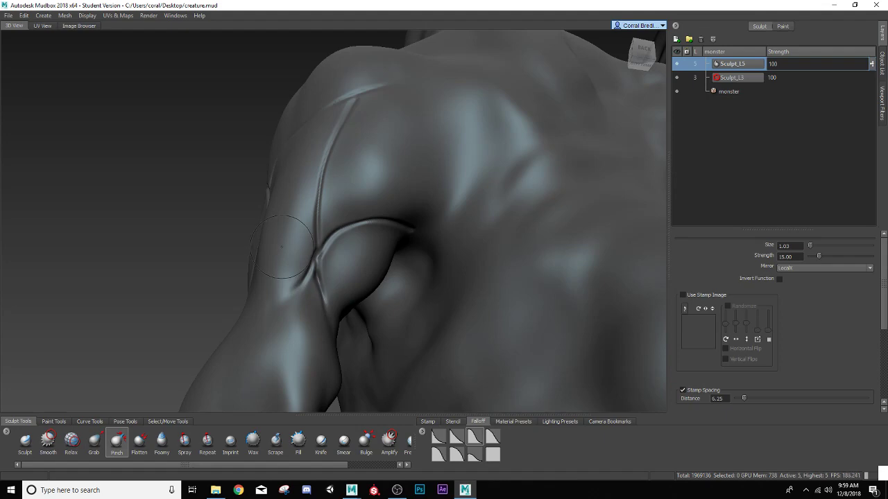
pyautogui.moveTo(281, 246)
pyautogui.keyDown('alt'); pyautogui.mouseDown()
pyautogui.moveTo(330, 298)
pyautogui.moveTo(370, 281)
pyautogui.moveTo(395, 220)
pyautogui.mouseUp(); pyautogui.keyUp('alt')
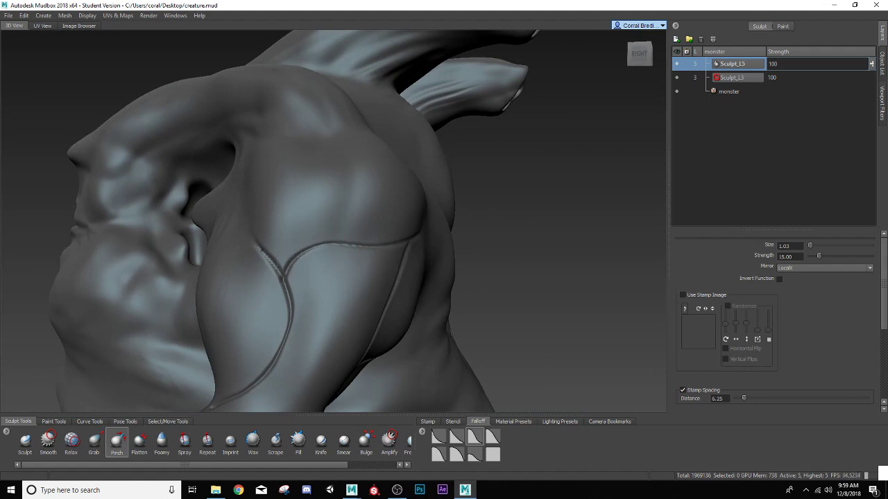
pyautogui.keyDown('alt'); pyautogui.moveTo(274, 267); pyautogui.dragTo(306, 264); pyautogui.keyUp('alt')
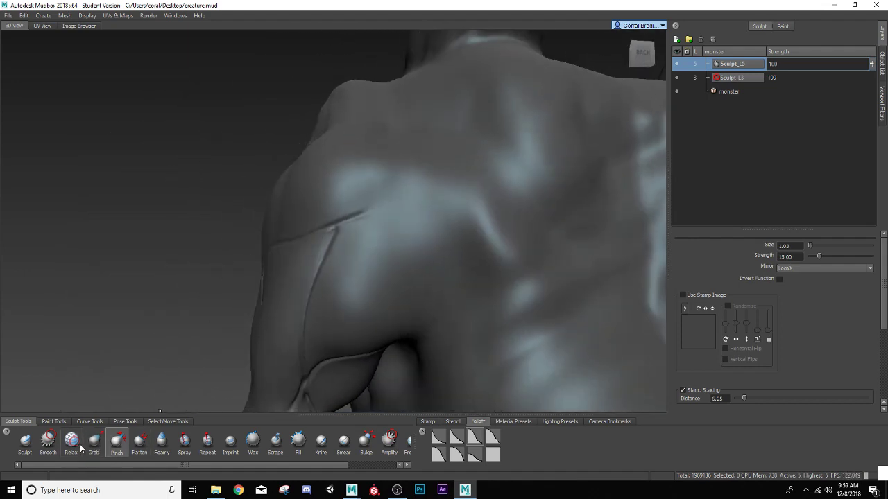
# Step: Soften the shoulder groove and the curved groove on the outer upper arm with the Smooth brush at strength 15
pyautogui.click(48, 443)
pyautogui.moveTo(350, 214)
pyautogui.mouseDown()
pyautogui.moveTo(357, 238)
pyautogui.moveTo(330, 267)
pyautogui.mouseUp()
pyautogui.moveTo(865, 257); pyautogui.dragTo(818, 257)
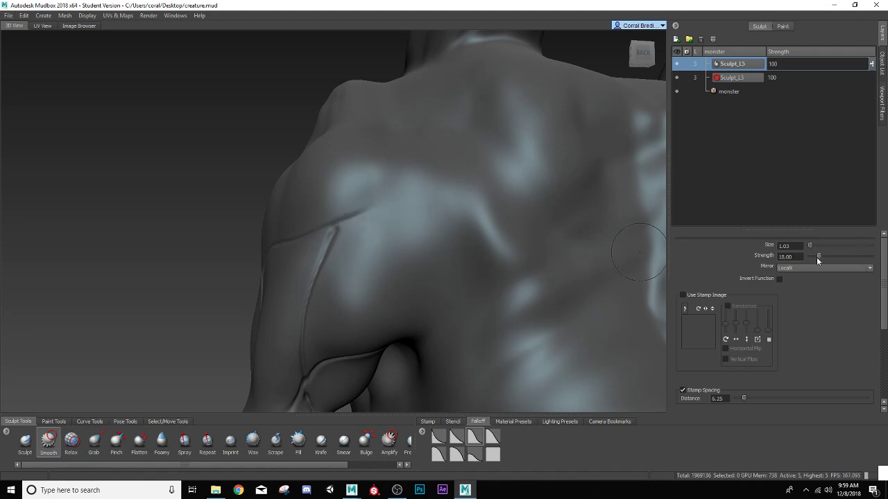
pyautogui.keyDown('alt'); pyautogui.moveTo(353, 222); pyautogui.dragTo(407, 200); pyautogui.keyUp('alt')
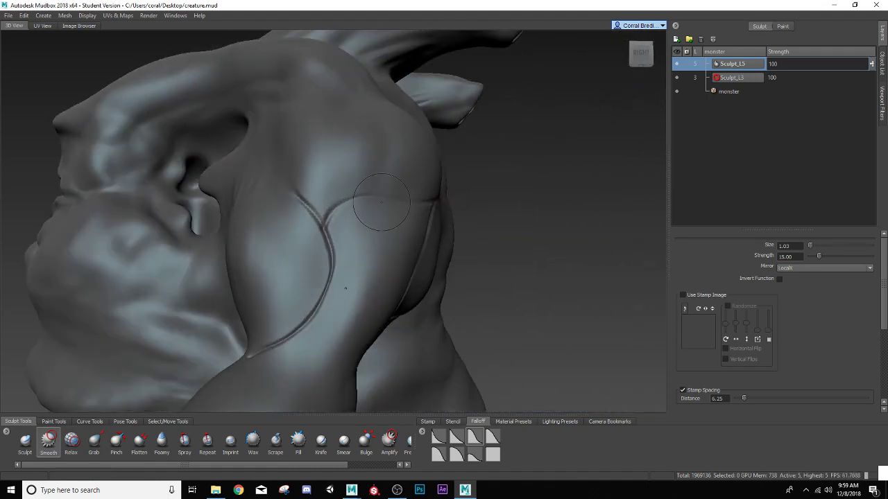
pyautogui.moveTo(338, 214); pyautogui.dragTo(319, 219)
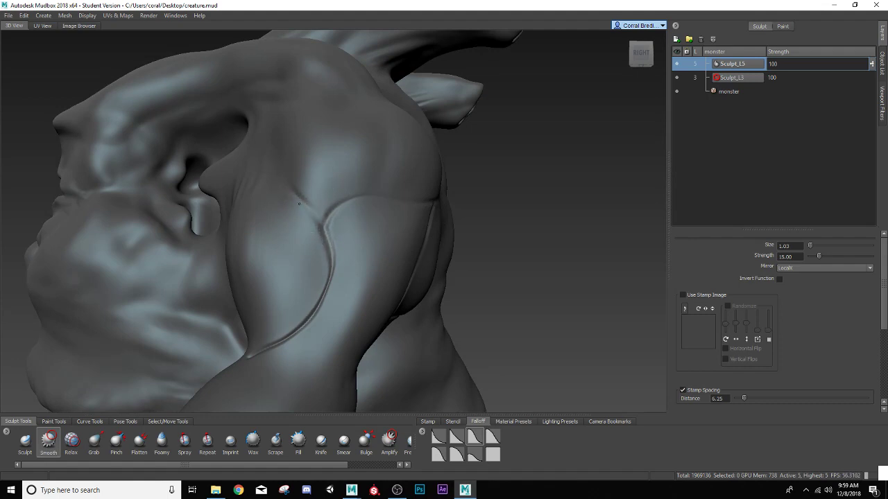
pyautogui.moveTo(299, 203)
pyautogui.keyDown('alt'); pyautogui.mouseDown()
pyautogui.moveTo(297, 224)
pyautogui.moveTo(367, 195)
pyautogui.mouseUp(); pyautogui.keyUp('alt')
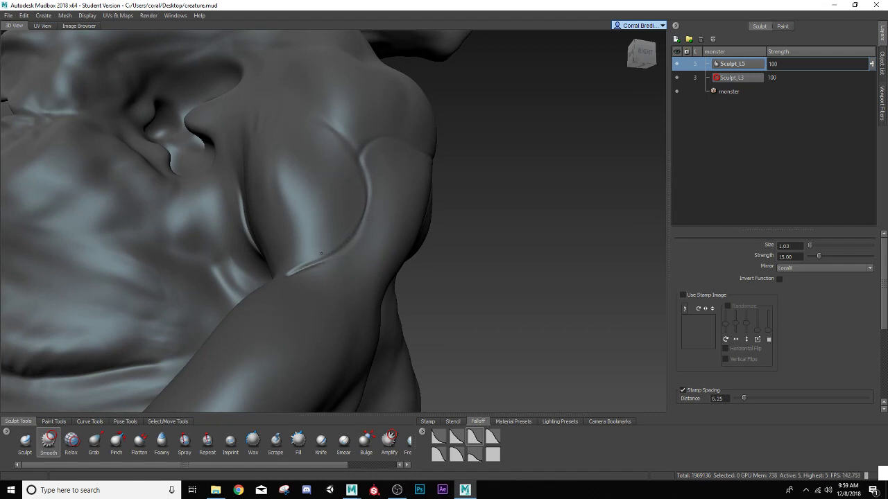
pyautogui.keyDown('alt'); pyautogui.moveTo(311, 256); pyautogui.dragTo(341, 285); pyautogui.keyUp('alt')
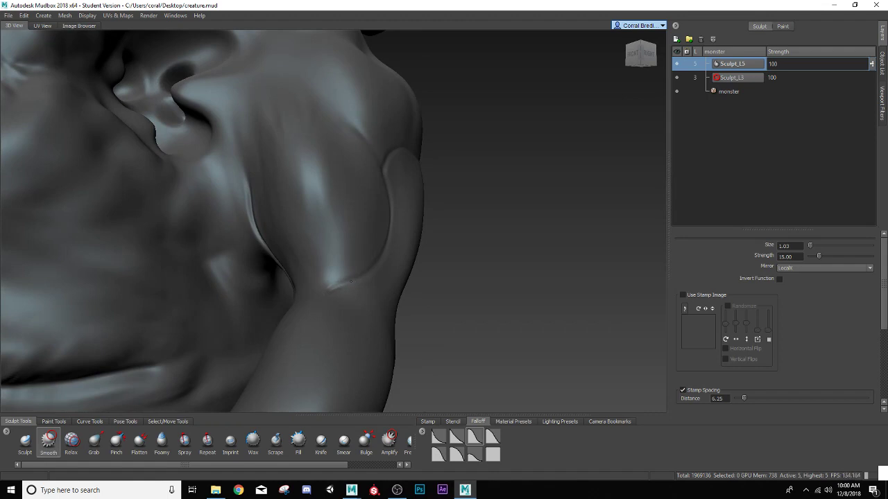
# Step: Smooth the grooves on the back of the arm, around the elbow and toward the armpit
pyautogui.keyDown('alt'); pyautogui.moveTo(350, 282); pyautogui.dragTo(237, 255); pyautogui.keyUp('alt')
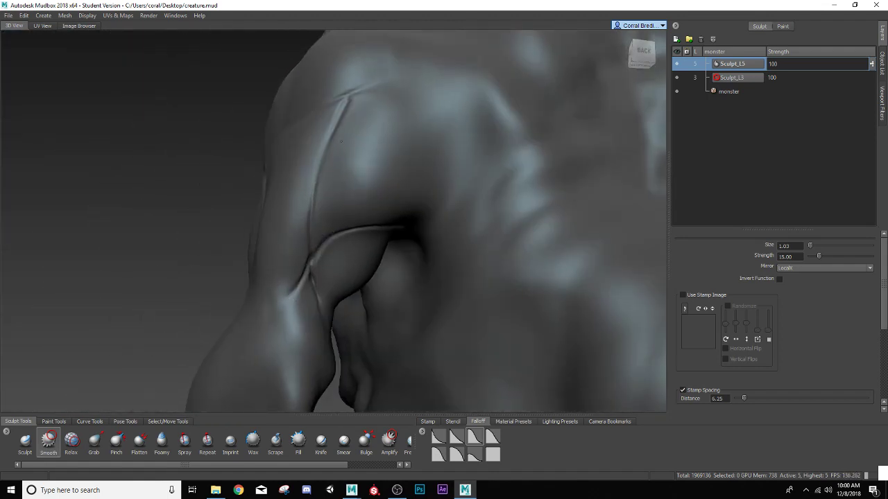
pyautogui.keyDown('alt'); pyautogui.moveTo(263, 229); pyautogui.dragTo(281, 201); pyautogui.keyUp('alt')
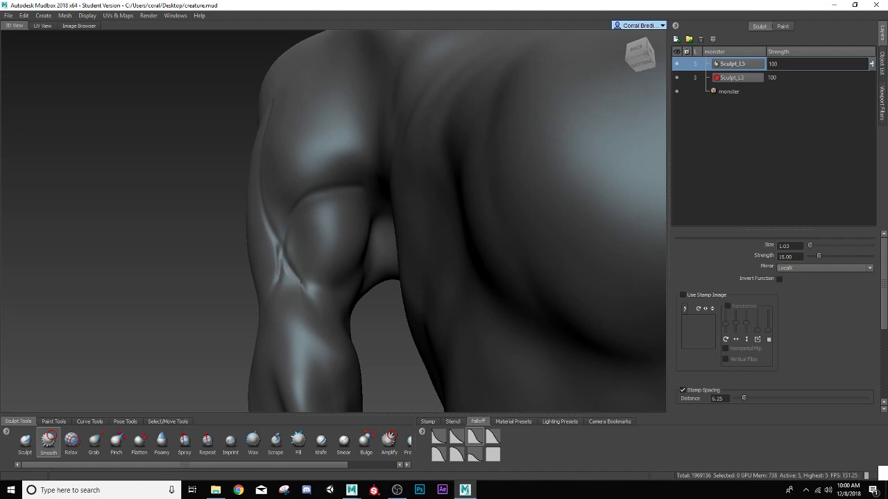
pyautogui.keyDown('alt'); pyautogui.moveTo(276, 258); pyautogui.dragTo(325, 232); pyautogui.keyUp('alt')
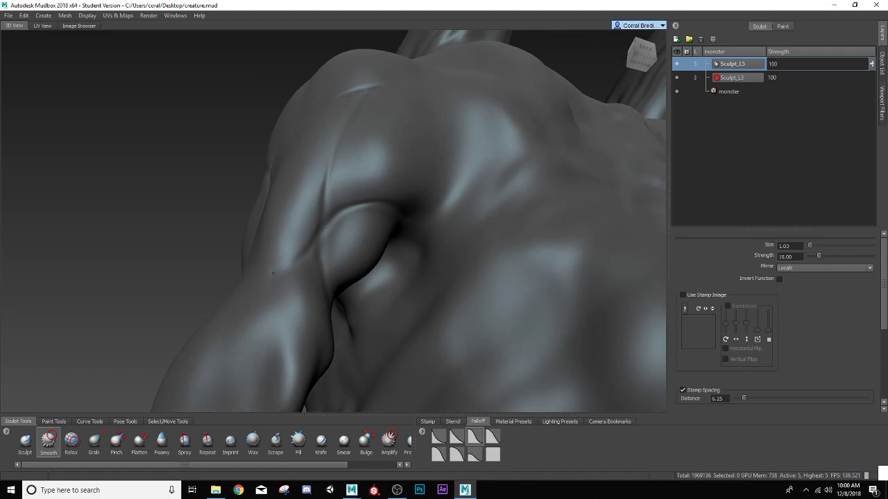
pyautogui.keyDown('alt'); pyautogui.moveTo(287, 265); pyautogui.dragTo(269, 253, button='right'); pyautogui.keyUp('alt')
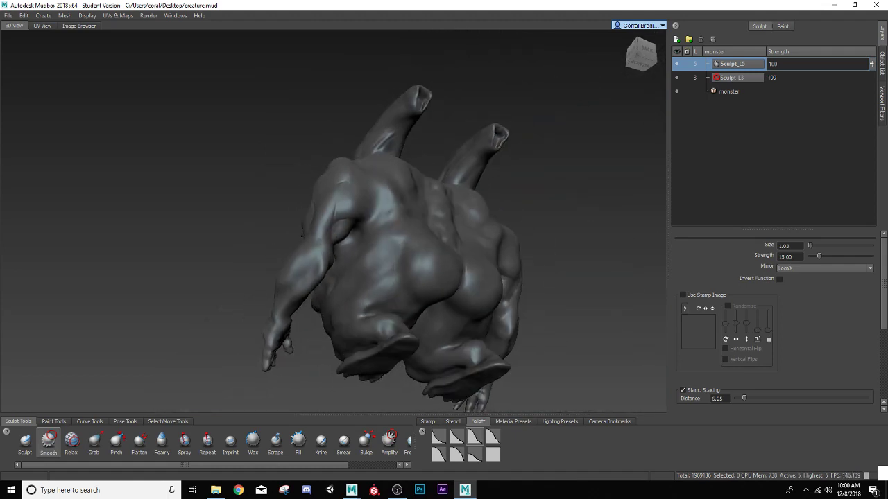
# Step: Blend the lower end of the outer upper-arm groove and the groove junction on the shoulder into the surrounding muscle
pyautogui.keyDown('alt'); pyautogui.moveTo(277, 267); pyautogui.dragTo(378, 284); pyautogui.keyUp('alt')
pyautogui.keyDown('alt'); pyautogui.moveTo(305, 277); pyautogui.dragTo(364, 295, button='right'); pyautogui.keyUp('alt')
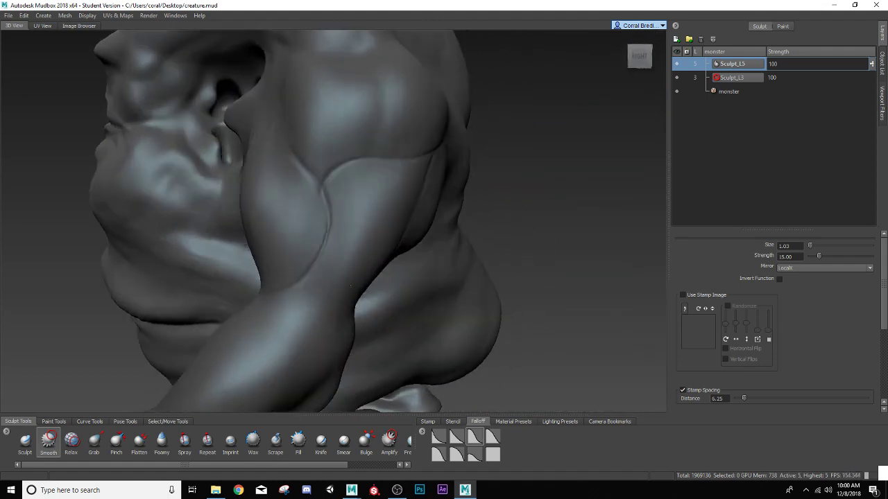
pyautogui.keyDown('alt'); pyautogui.moveTo(277, 281); pyautogui.dragTo(378, 286); pyautogui.keyUp('alt')
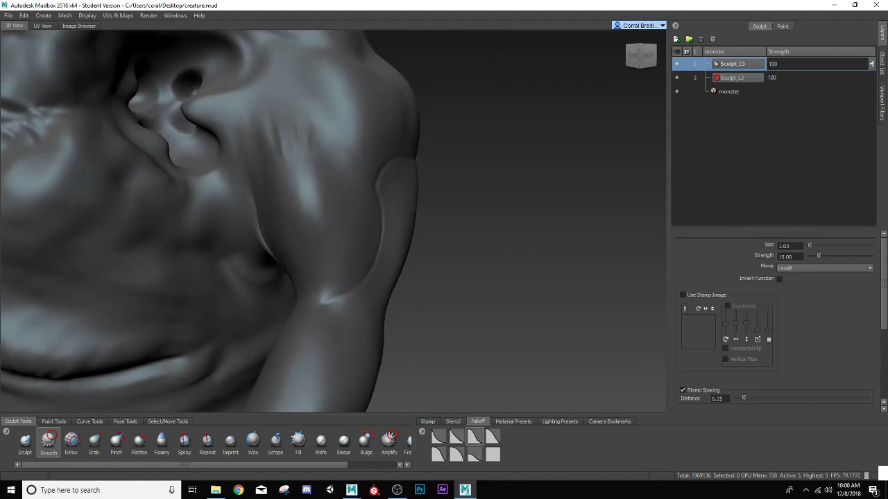
pyautogui.keyDown('alt'); pyautogui.moveTo(384, 251); pyautogui.dragTo(307, 259); pyautogui.keyUp('alt')
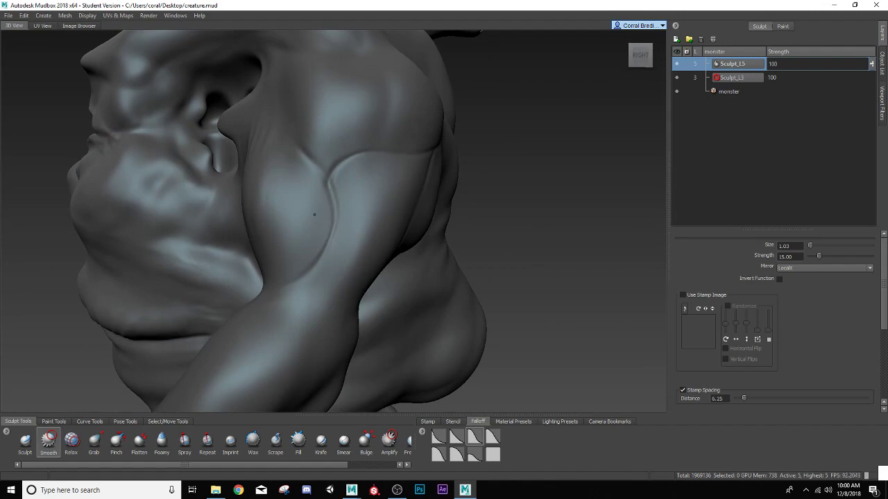
pyautogui.moveTo(333, 238)
pyautogui.keyDown('alt'); pyautogui.mouseDown()
pyautogui.moveTo(446, 245)
pyautogui.moveTo(353, 242)
pyautogui.mouseUp(); pyautogui.keyUp('alt')
pyautogui.scroll(2, 366, 169)
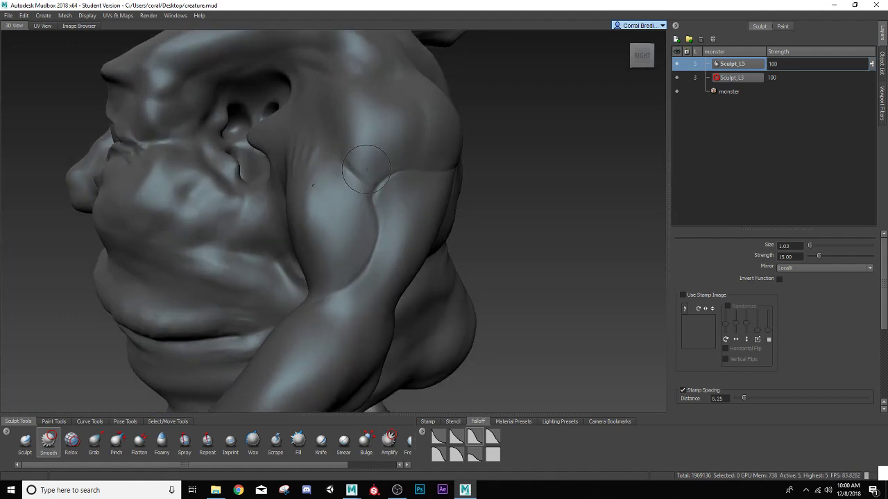
# Step: Set the Sculpt brush to the rounded falloff in the second row, strength 0.25 and the cloudy black-and-white stamp
pyautogui.click(25, 443)
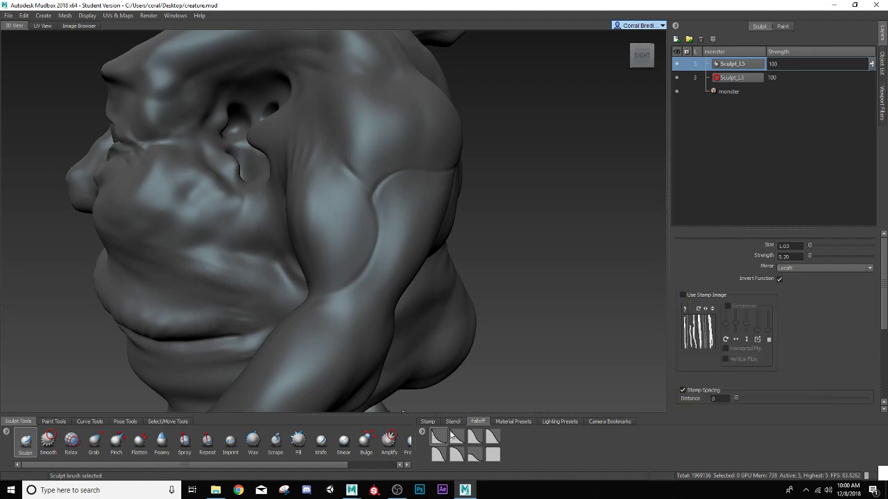
pyautogui.click(436, 456)
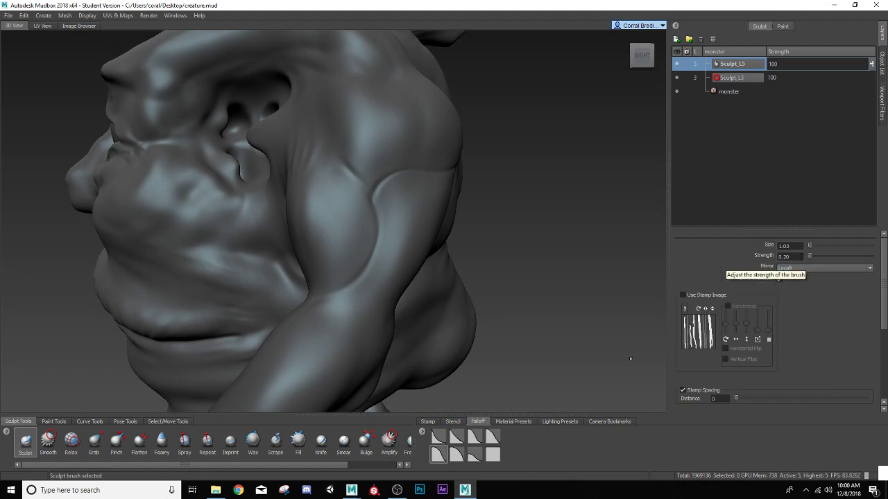
pyautogui.click(780, 256)
pyautogui.press('Return')
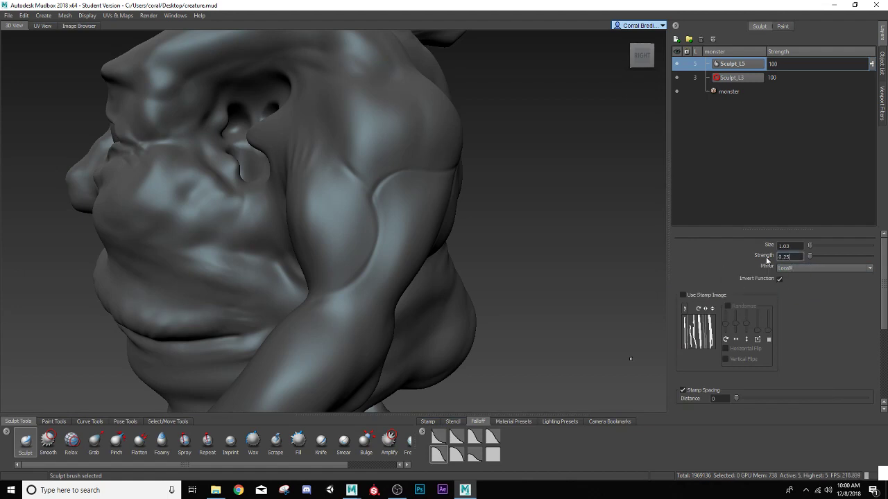
pyautogui.click(428, 422)
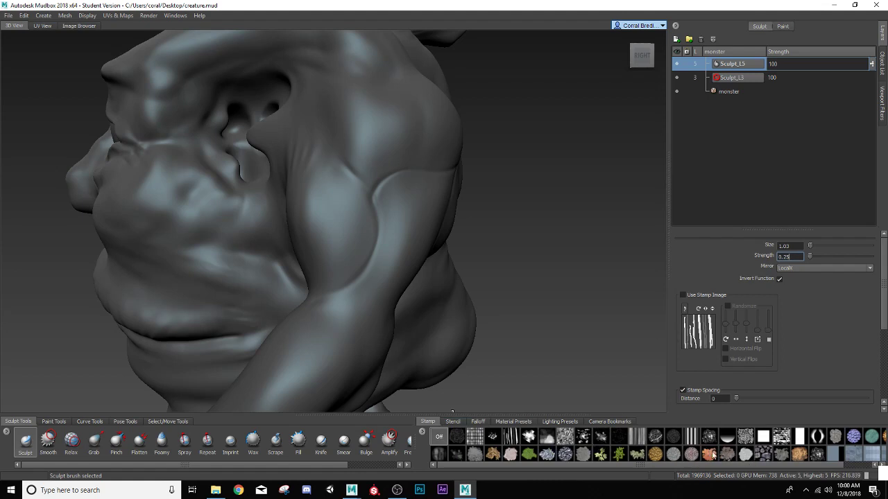
pyautogui.click(547, 436)
# Step: Make a trial stamp stroke on the upper arm and turn off the Sculpt brush's Steady Stroke
pyautogui.keyDown('alt'); pyautogui.moveTo(351, 214); pyautogui.dragTo(383, 208); pyautogui.keyUp('alt')
pyautogui.keyDown('alt'); pyautogui.moveTo(407, 240); pyautogui.dragTo(470, 233); pyautogui.keyUp('alt')
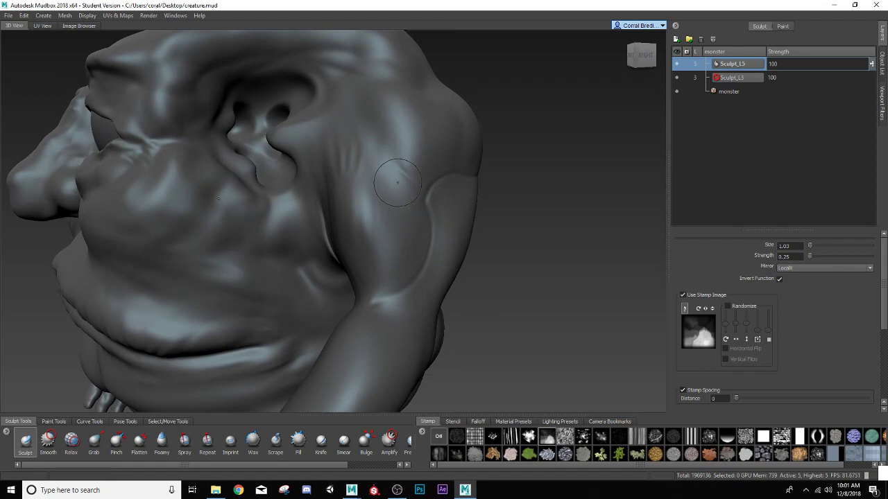
pyautogui.moveTo(394, 182); pyautogui.dragTo(406, 214)
pyautogui.scroll(-4, 793, 378)
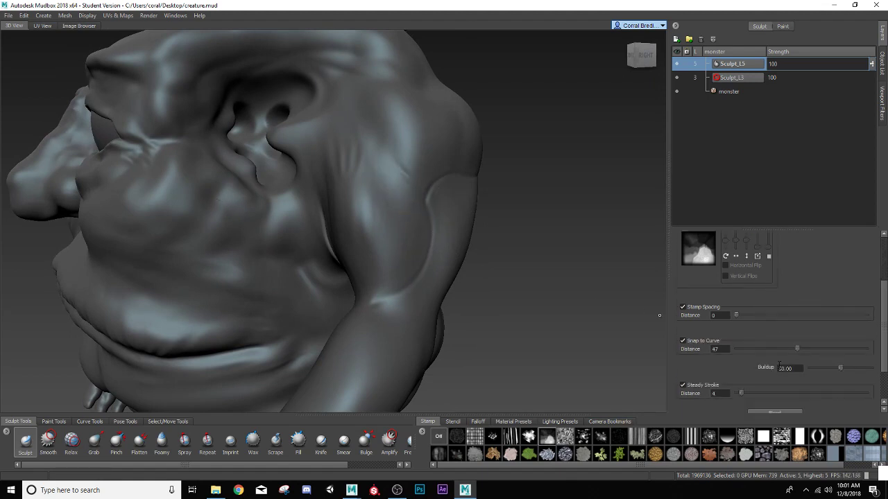
pyautogui.scroll(1, 701, 361)
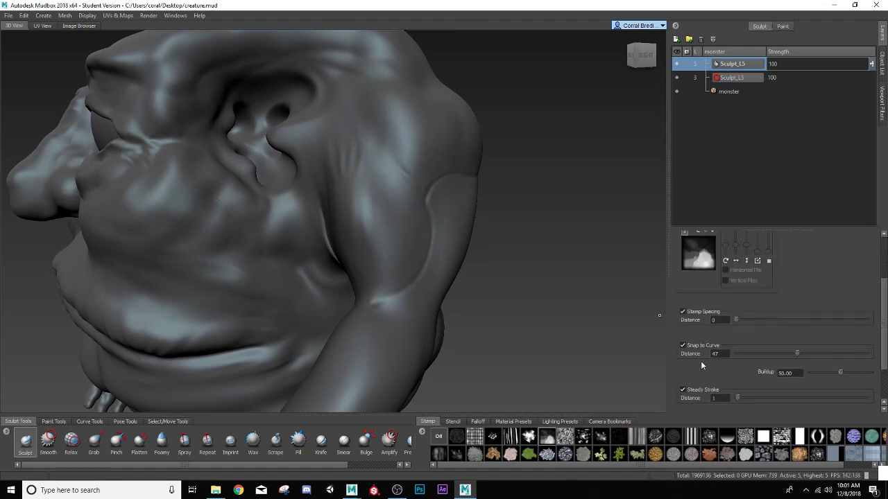
pyautogui.scroll(-1, 695, 354)
pyautogui.click(683, 336)
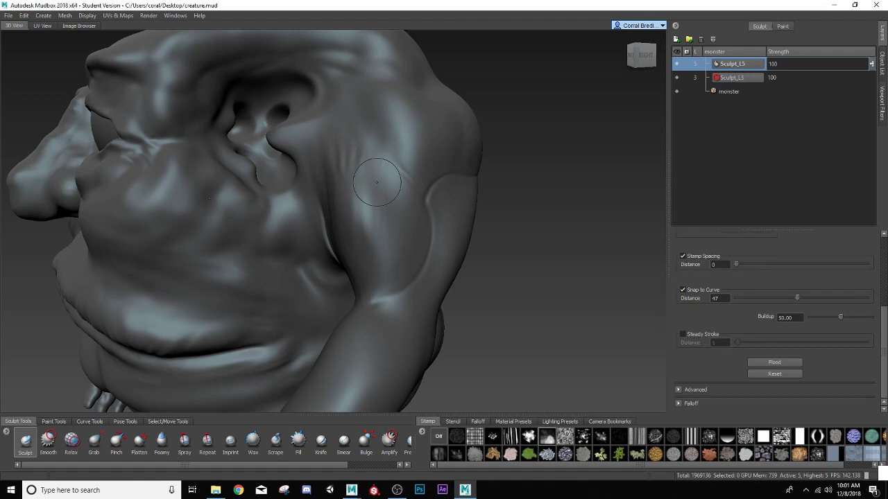
pyautogui.moveTo(378, 182)
pyautogui.mouseDown()
pyautogui.moveTo(396, 234)
pyautogui.moveTo(381, 276)
pyautogui.moveTo(483, 252)
pyautogui.mouseUp()
pyautogui.scroll(2, 388, 279)
pyautogui.hotkey('ctrl', 'z')
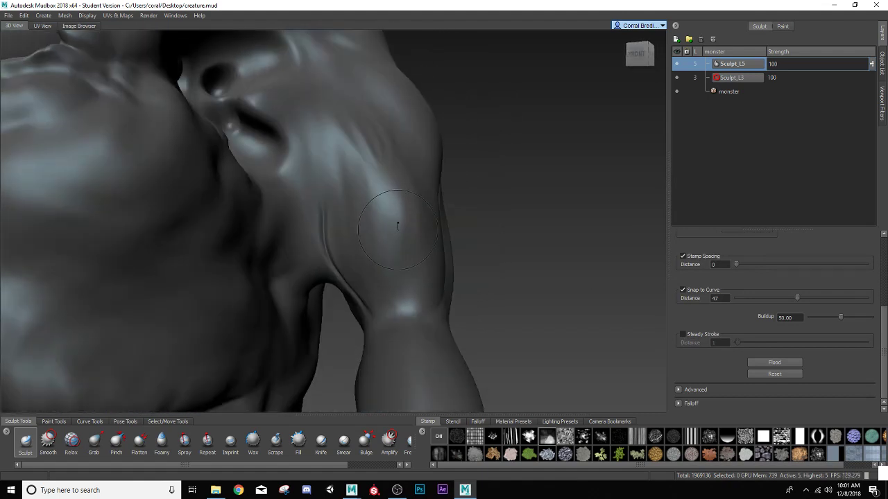
# Step: Stamp irregular surface detail onto the front and outer upper-arm muscle with the inverted Sculpt brush and soften the marks with smoothing strokes
pyautogui.moveTo(355, 186); pyautogui.dragTo(380, 291)
pyautogui.keyDown('alt'); pyautogui.moveTo(416, 277); pyautogui.dragTo(347, 257); pyautogui.keyUp('alt')
pyautogui.moveTo(373, 188)
pyautogui.mouseDown()
pyautogui.moveTo(394, 261)
pyautogui.moveTo(382, 210)
pyautogui.moveTo(348, 264)
pyautogui.moveTo(380, 251)
pyautogui.moveTo(388, 203)
pyautogui.mouseUp()
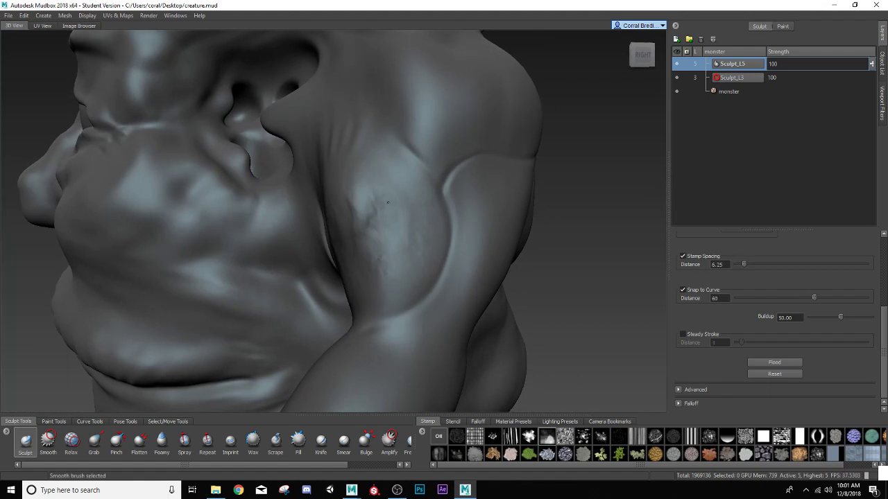
pyautogui.keyDown('alt'); pyautogui.moveTo(395, 246); pyautogui.dragTo(424, 248); pyautogui.keyUp('alt')
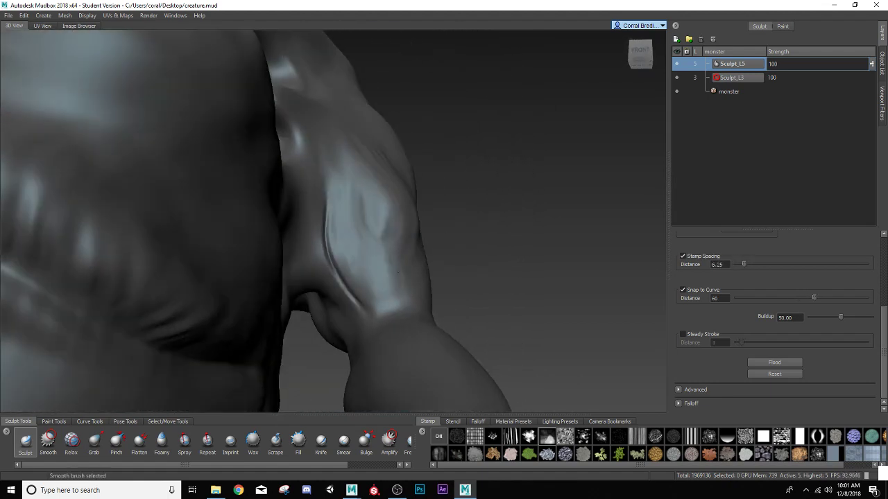
pyautogui.keyDown('alt'); pyautogui.moveTo(458, 277); pyautogui.dragTo(331, 231); pyautogui.keyUp('alt')
pyautogui.keyDown('shift'); pyautogui.moveTo(384, 241); pyautogui.dragTo(379, 208); pyautogui.keyUp('shift')
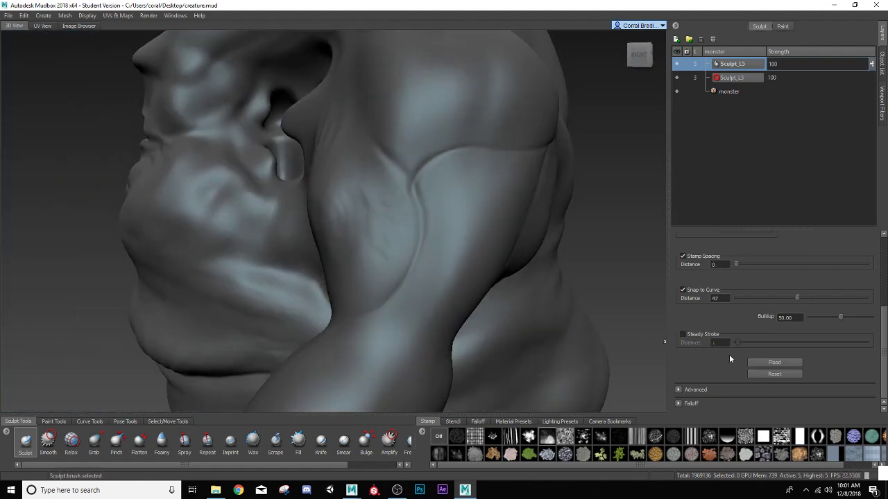
pyautogui.scroll(5, 722, 360)
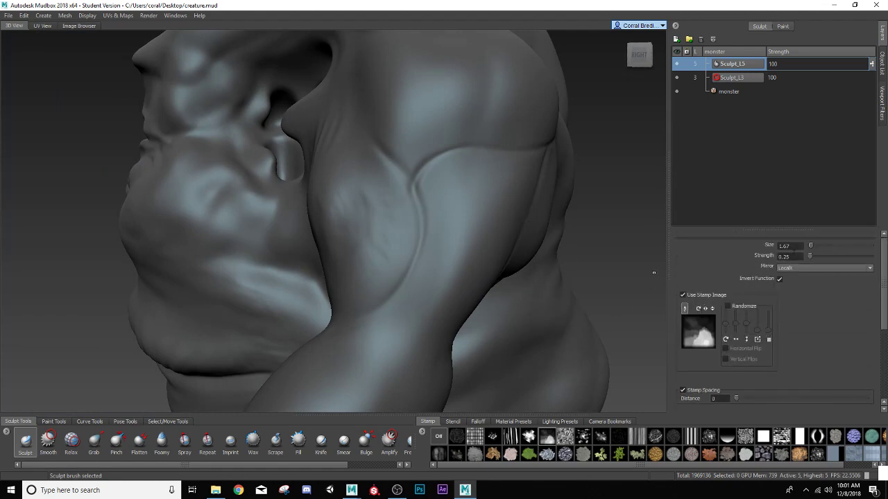
# Step: Set the Sculpt brush strength to 0.40, undo the last stroke and turn off the brush's inversion
pyautogui.click(784, 256)
pyautogui.write('.')
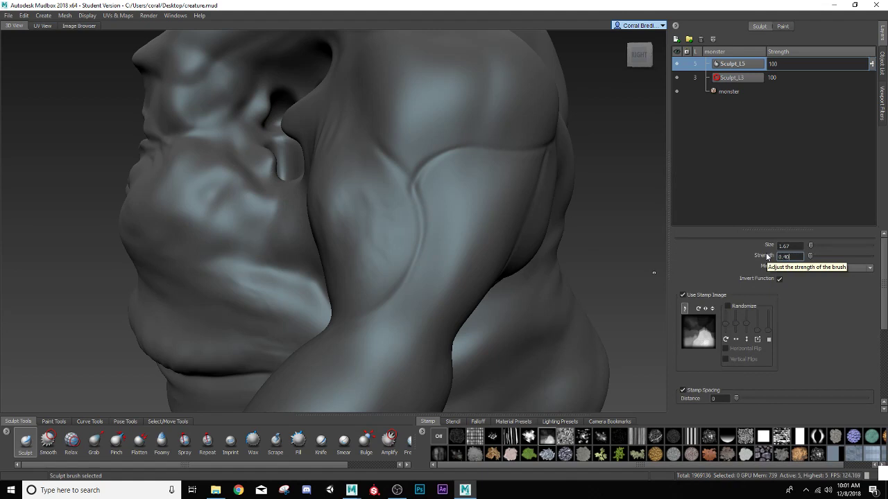
pyautogui.scroll(-3, 486, 208)
pyautogui.moveTo(500, 201)
pyautogui.keyDown('alt'); pyautogui.mouseDown()
pyautogui.moveTo(390, 186)
pyautogui.moveTo(361, 268)
pyautogui.moveTo(405, 260)
pyautogui.mouseUp(); pyautogui.keyUp('alt')
pyautogui.scroll(2, 390, 186)
pyautogui.hotkey('ctrl', 'z')
pyautogui.click(782, 280)
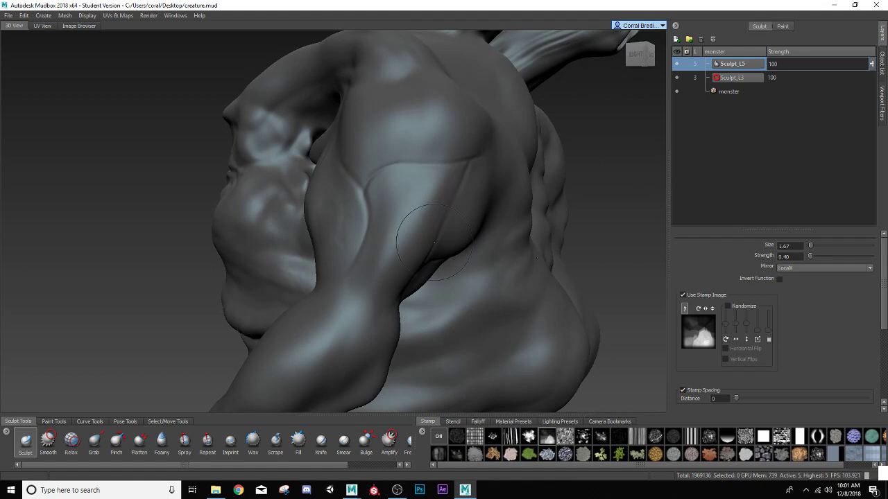
# Step: Build up the lower end of the front upper-arm muscle and raise the Smooth brush strength to 100
pyautogui.moveTo(351, 245)
pyautogui.keyDown('alt'); pyautogui.mouseDown()
pyautogui.moveTo(409, 232)
pyautogui.moveTo(383, 223)
pyautogui.mouseUp(); pyautogui.keyUp('alt')
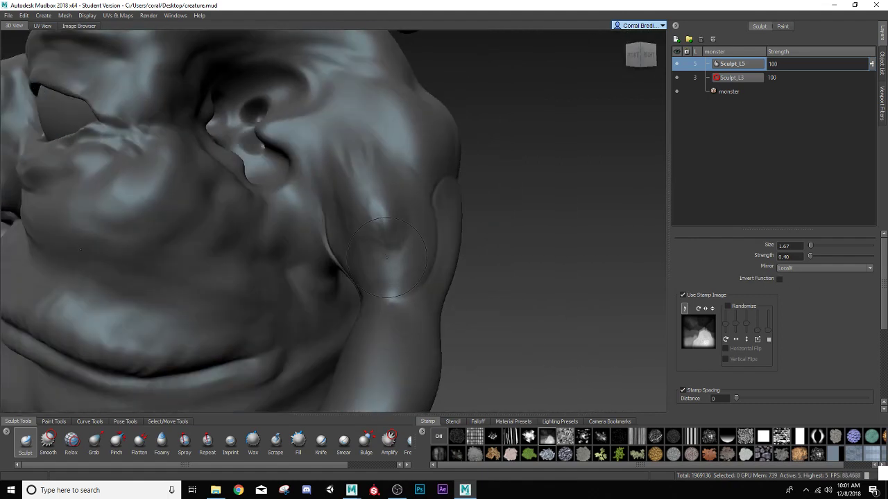
pyautogui.moveTo(412, 258)
pyautogui.mouseDown()
pyautogui.moveTo(399, 271)
pyautogui.moveTo(370, 250)
pyautogui.mouseUp()
pyautogui.press('shift')
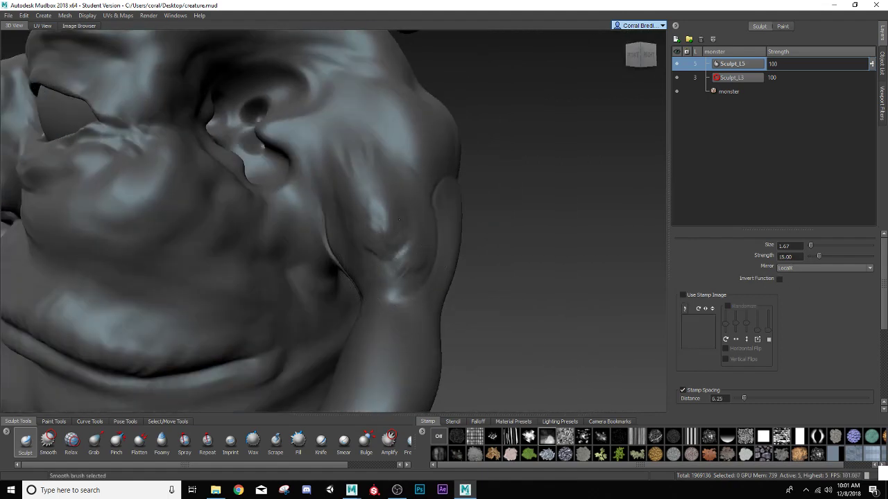
pyautogui.click(48, 441)
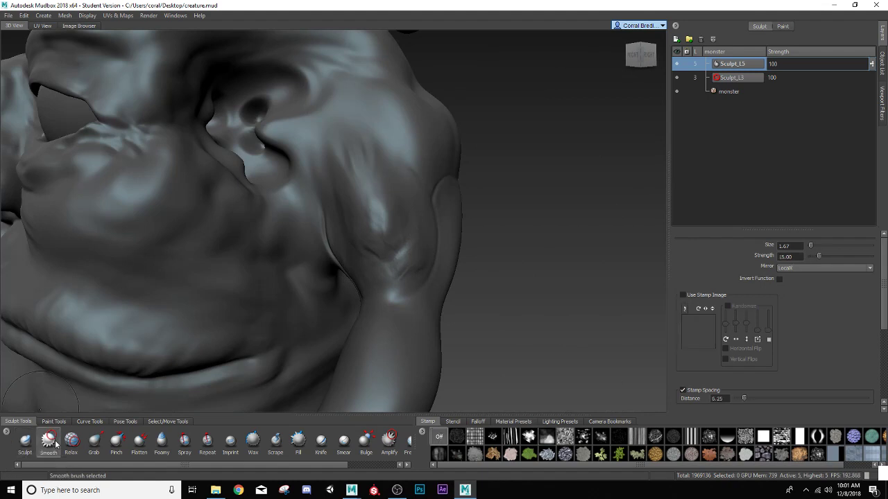
pyautogui.moveTo(819, 256); pyautogui.dragTo(874, 255)
pyautogui.keyDown('alt'); pyautogui.moveTo(373, 206); pyautogui.dragTo(389, 191); pyautogui.keyUp('alt')
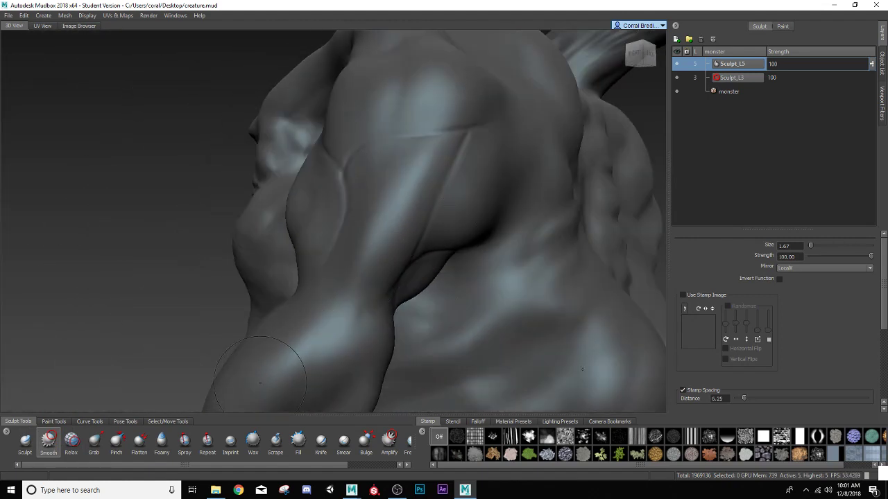
# Step: Undo a trial Sculpt stroke down the outer upper arm, and raise and soften stamped detail on the shoulder muscle
pyautogui.click(31, 447)
pyautogui.moveTo(405, 180); pyautogui.dragTo(352, 292)
pyautogui.keyDown('alt'); pyautogui.moveTo(372, 273); pyautogui.dragTo(412, 260); pyautogui.keyUp('alt')
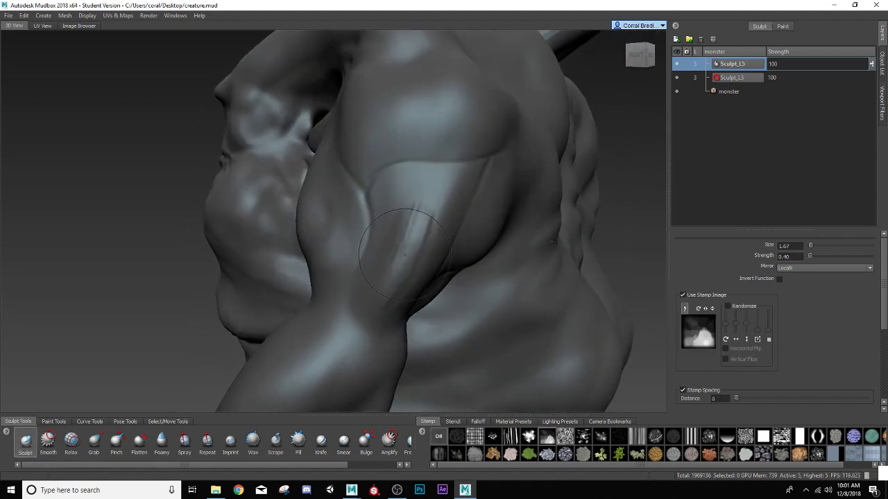
pyautogui.hotkey('ctrl', 'z')
pyautogui.moveTo(409, 192)
pyautogui.mouseDown()
pyautogui.moveTo(385, 297)
pyautogui.moveTo(425, 190)
pyautogui.moveTo(437, 217)
pyautogui.moveTo(423, 204)
pyautogui.moveTo(418, 119)
pyautogui.mouseUp()
pyautogui.press('shift')
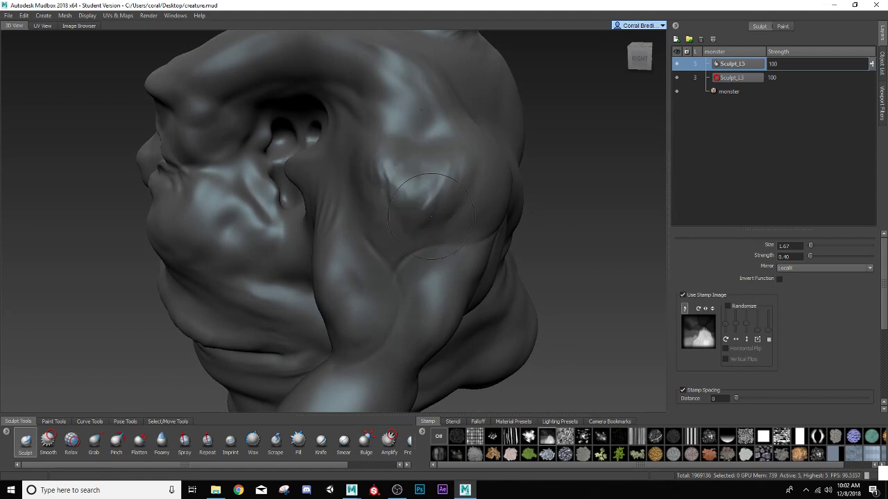
# Step: Extend the raised stamp detail around the side and back of the shoulder and smooth the rough marks
pyautogui.moveTo(431, 217)
pyautogui.keyDown('alt'); pyautogui.mouseDown()
pyautogui.moveTo(372, 224)
pyautogui.moveTo(469, 196)
pyautogui.mouseUp(); pyautogui.keyUp('alt')
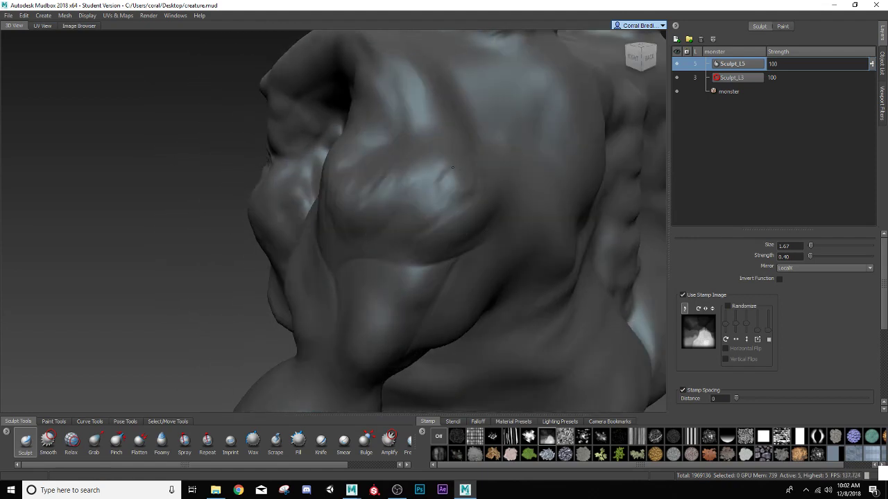
pyautogui.moveTo(452, 167)
pyautogui.keyDown('alt'); pyautogui.mouseDown()
pyautogui.moveTo(381, 171)
pyautogui.moveTo(470, 178)
pyautogui.moveTo(496, 236)
pyautogui.moveTo(451, 194)
pyautogui.mouseUp(); pyautogui.keyUp('alt')
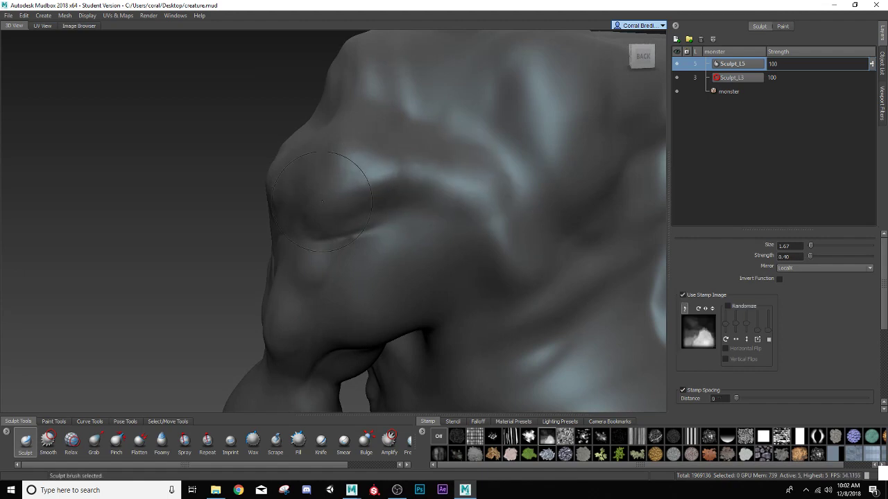
pyautogui.moveTo(371, 164)
pyautogui.keyDown('alt'); pyautogui.mouseDown()
pyautogui.moveTo(463, 137)
pyautogui.moveTo(541, 150)
pyautogui.mouseUp(); pyautogui.keyUp('alt')
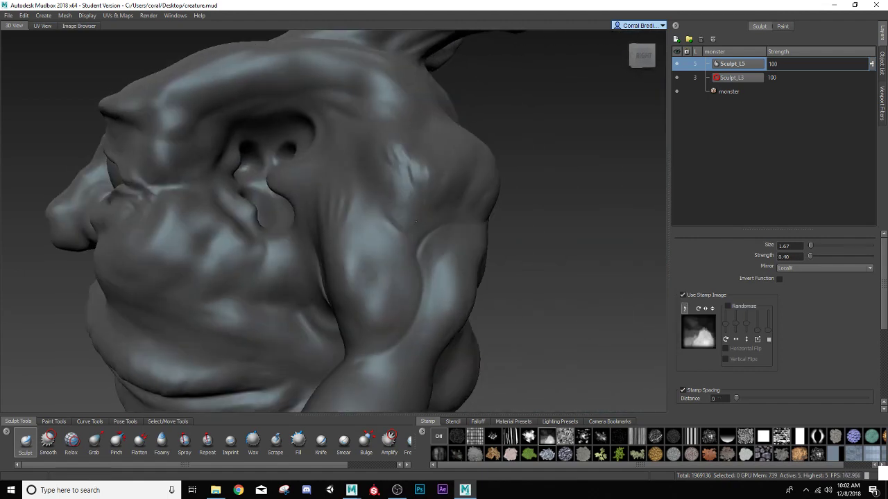
pyautogui.keyDown('shift'); pyautogui.moveTo(416, 149); pyautogui.dragTo(437, 173); pyautogui.keyUp('shift')
# Step: Stamp raised muscle ridges along the outer and rear upper arm and blend them with smoothing strokes
pyautogui.moveTo(545, 303)
pyautogui.keyDown('alt'); pyautogui.mouseDown()
pyautogui.moveTo(410, 247)
pyautogui.moveTo(469, 201)
pyautogui.moveTo(414, 184)
pyautogui.moveTo(436, 144)
pyautogui.mouseUp(); pyautogui.keyUp('alt')
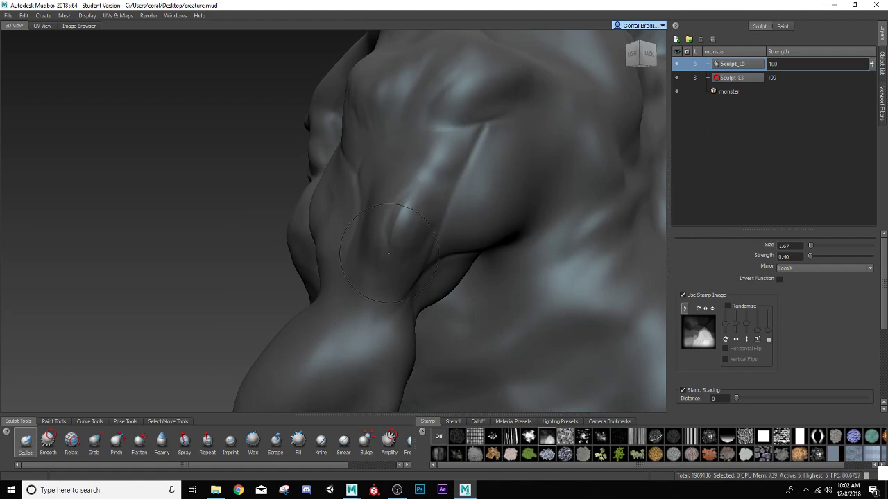
pyautogui.moveTo(388, 250); pyautogui.dragTo(431, 158)
pyautogui.moveTo(382, 267)
pyautogui.mouseDown()
pyautogui.moveTo(421, 180)
pyautogui.moveTo(450, 193)
pyautogui.moveTo(299, 178)
pyautogui.moveTo(368, 159)
pyautogui.moveTo(402, 135)
pyautogui.moveTo(395, 160)
pyautogui.moveTo(406, 163)
pyautogui.mouseUp()
pyautogui.keyDown('alt'); pyautogui.moveTo(474, 109); pyautogui.dragTo(452, 191); pyautogui.keyUp('alt')
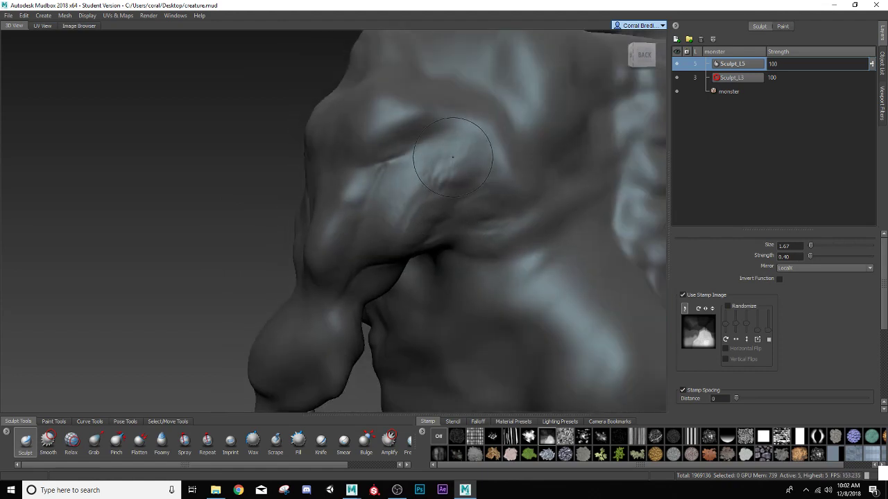
pyautogui.keyDown('shift'); pyautogui.moveTo(452, 158); pyautogui.dragTo(379, 204); pyautogui.keyUp('shift')
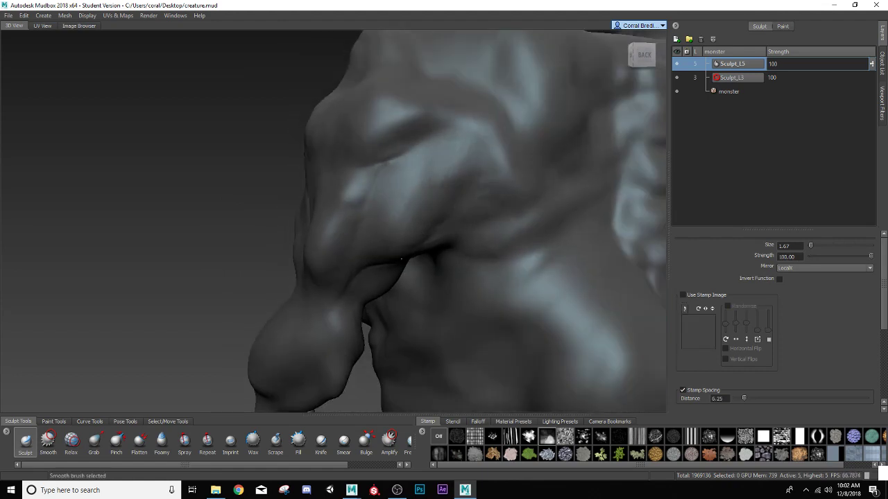
# Step: Build up a bony bump on the elbow with the Sculpt brush reduced to size 0.92
pyautogui.keyDown('alt'); pyautogui.moveTo(401, 259); pyautogui.dragTo(401, 223); pyautogui.keyUp('alt')
pyautogui.moveTo(357, 237)
pyautogui.keyDown('alt'); pyautogui.mouseDown()
pyautogui.moveTo(428, 198)
pyautogui.moveTo(417, 207)
pyautogui.mouseUp(); pyautogui.keyUp('alt')
pyautogui.press('shift')
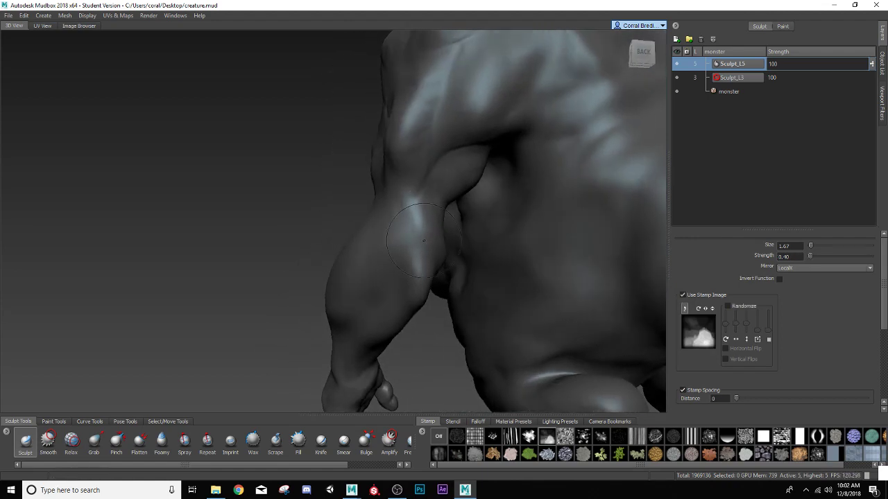
pyautogui.keyDown('alt'); pyautogui.moveTo(417, 212); pyautogui.dragTo(446, 235, button='right'); pyautogui.keyUp('alt')
pyautogui.keyDown('alt'); pyautogui.moveTo(423, 240); pyautogui.dragTo(432, 244); pyautogui.keyUp('alt')
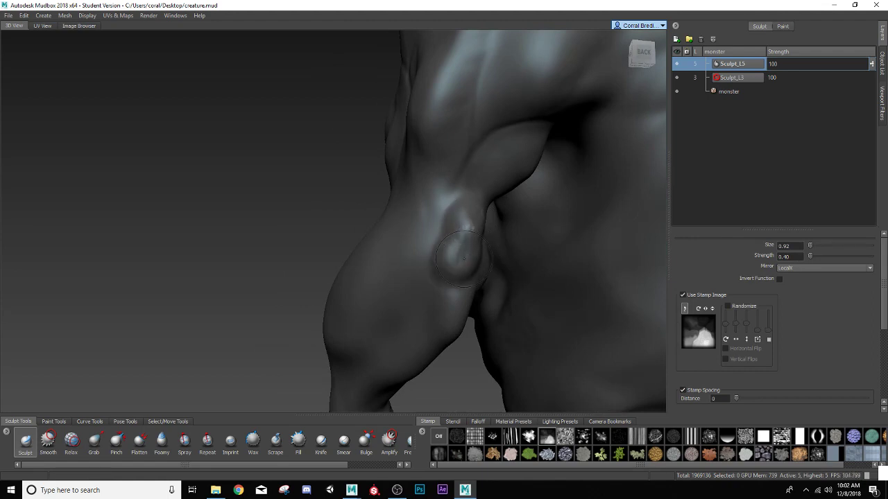
pyautogui.moveTo(464, 258)
pyautogui.keyDown('alt'); pyautogui.mouseDown()
pyautogui.moveTo(517, 255)
pyautogui.moveTo(466, 234)
pyautogui.moveTo(454, 276)
pyautogui.moveTo(445, 266)
pyautogui.moveTo(458, 263)
pyautogui.mouseUp(); pyautogui.keyUp('alt')
# Step: Raise a textured ridge along the underside of the forearm, running from the elbow toward the wrist
pyautogui.moveTo(458, 263)
pyautogui.keyDown('alt'); pyautogui.mouseDown()
pyautogui.moveTo(381, 233)
pyautogui.moveTo(399, 247)
pyautogui.moveTo(388, 212)
pyautogui.moveTo(356, 272)
pyautogui.moveTo(536, 295)
pyautogui.moveTo(378, 271)
pyautogui.moveTo(393, 253)
pyautogui.mouseUp(); pyautogui.keyUp('alt')
pyautogui.scroll(-5, 478, 281)
pyautogui.scroll(-3, 527, 293)
pyautogui.scroll(5, 437, 279)
pyautogui.moveTo(421, 197); pyautogui.dragTo(365, 358)
pyautogui.moveTo(411, 182)
pyautogui.mouseDown()
pyautogui.moveTo(382, 271)
pyautogui.moveTo(371, 358)
pyautogui.moveTo(496, 277)
pyautogui.mouseUp()
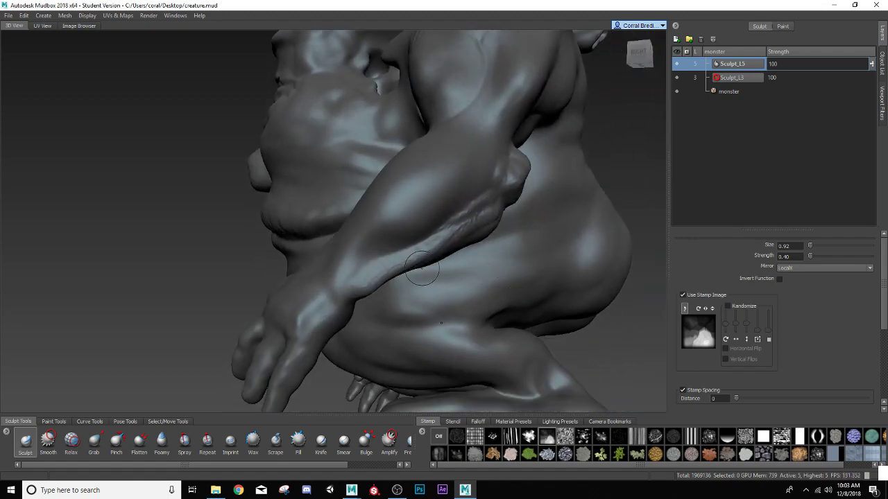
# Step: Enlarge the Sculpt brush, extend the forearm ridge to the wrist and soften its stamp marks
pyautogui.keyDown('alt'); pyautogui.moveTo(422, 274); pyautogui.dragTo(424, 274); pyautogui.keyUp('alt')
pyautogui.keyDown('alt'); pyautogui.moveTo(424, 274); pyautogui.dragTo(420, 286, button='right'); pyautogui.keyUp('alt')
pyautogui.press('b')
pyautogui.moveTo(385, 278); pyautogui.dragTo(402, 278)
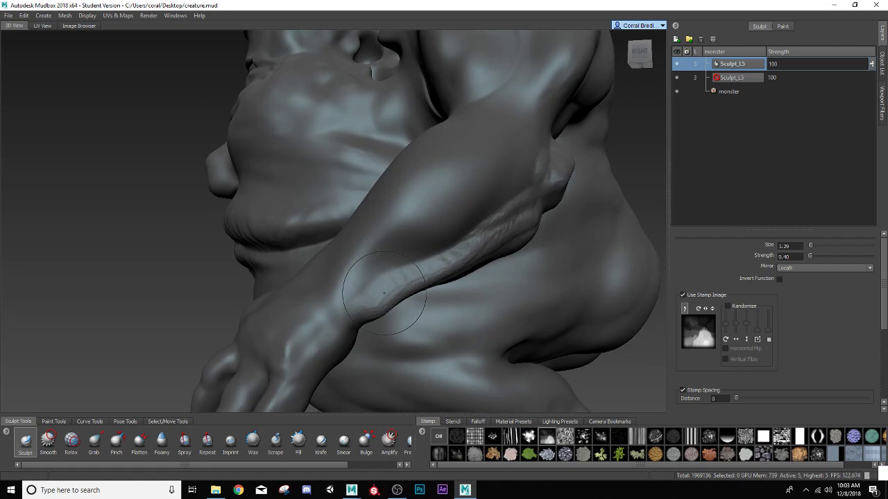
pyautogui.press('shift')
pyautogui.moveTo(477, 239)
pyautogui.keyDown('shift'); pyautogui.mouseDown()
pyautogui.moveTo(496, 225)
pyautogui.moveTo(426, 197)
pyautogui.mouseUp(); pyautogui.keyUp('shift')
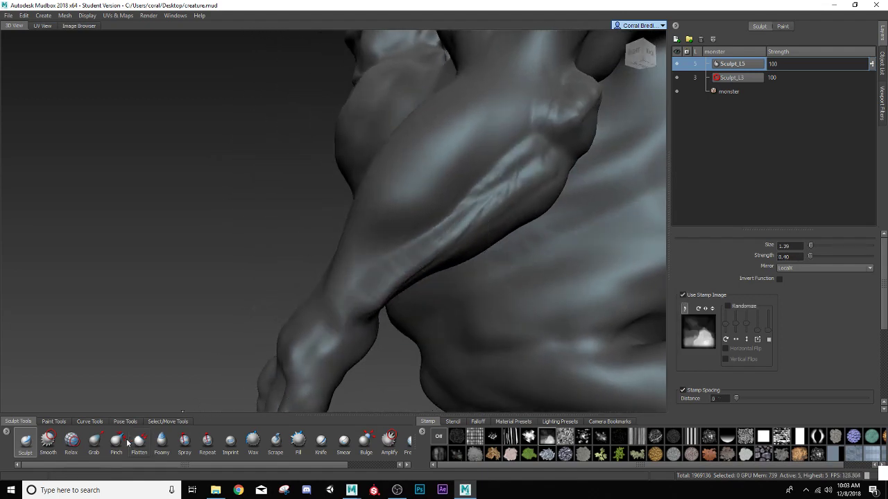
# Step: Undo the last forearm strokes, redraw the paired ridges below the elbow and blend them with the Smooth brush at strength 45.90
pyautogui.hotkey('ctrl', 'z')
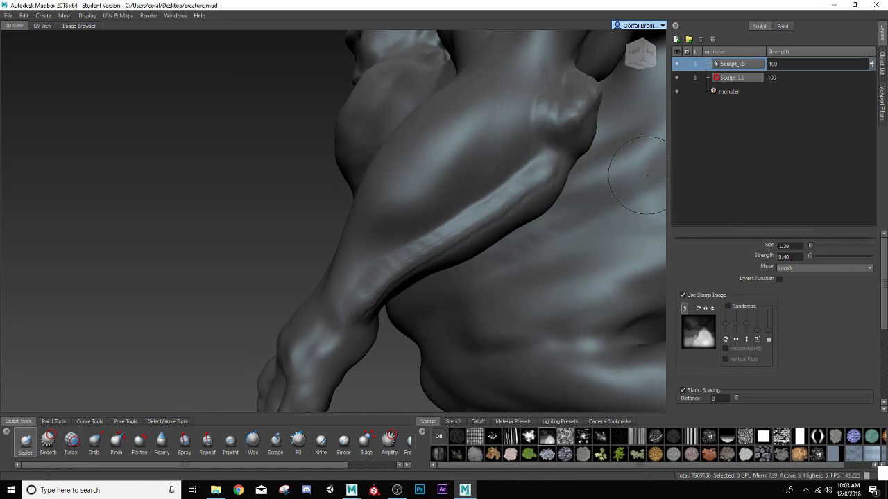
pyautogui.moveTo(563, 144)
pyautogui.mouseDown()
pyautogui.moveTo(410, 251)
pyautogui.moveTo(393, 281)
pyautogui.mouseUp()
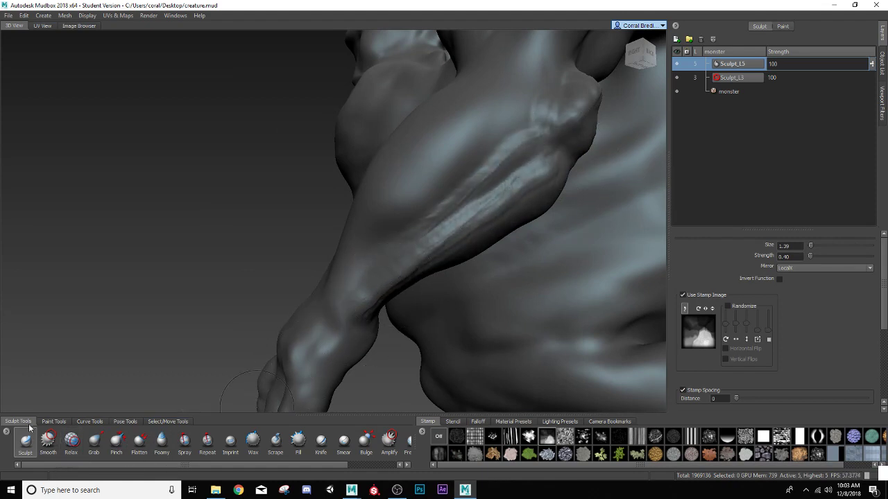
pyautogui.click(48, 441)
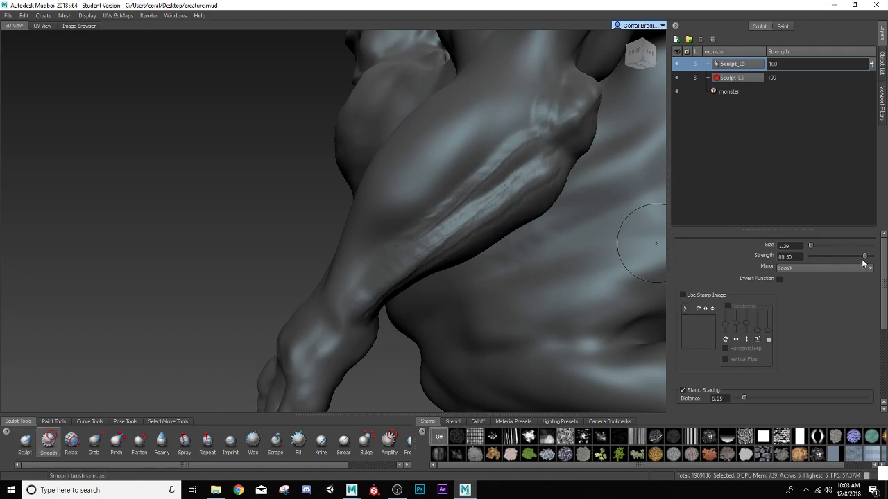
pyautogui.moveTo(836, 256); pyautogui.dragTo(833, 256)
pyautogui.moveTo(510, 153); pyautogui.dragTo(509, 164)
pyautogui.keyDown('alt'); pyautogui.moveTo(389, 282); pyautogui.dragTo(445, 110); pyautogui.keyUp('alt')
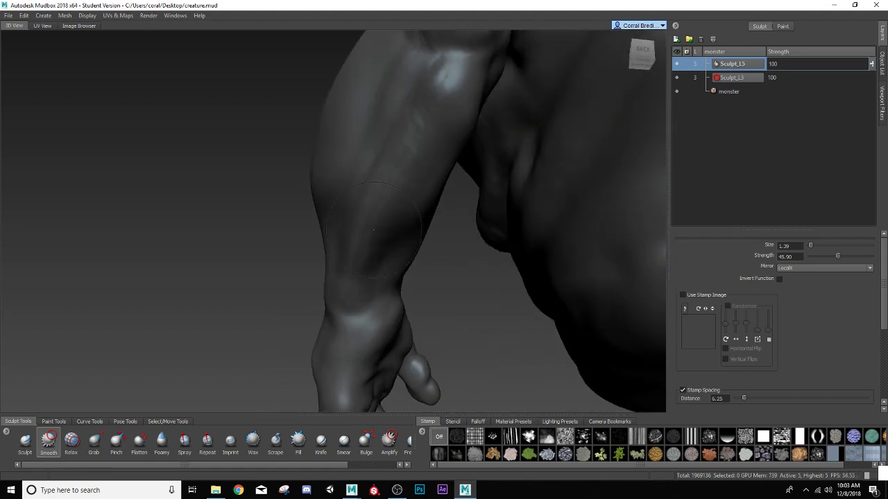
# Step: Inspect the elbow, forearm and hand from the back, side and front
pyautogui.keyDown('alt'); pyautogui.moveTo(374, 230); pyautogui.dragTo(437, 291); pyautogui.keyUp('alt')
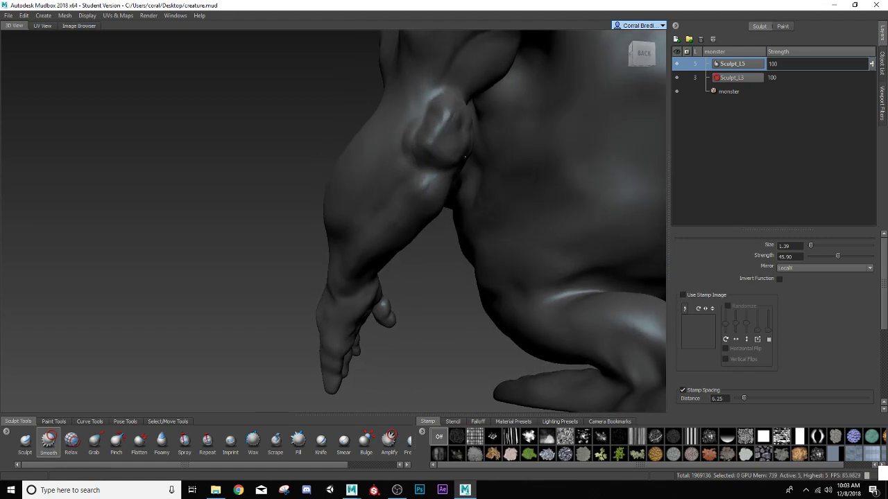
pyautogui.keyDown('alt'); pyautogui.moveTo(465, 156); pyautogui.dragTo(354, 136); pyautogui.keyUp('alt')
pyautogui.keyDown('alt'); pyautogui.moveTo(296, 128); pyautogui.dragTo(473, 184); pyautogui.keyUp('alt')
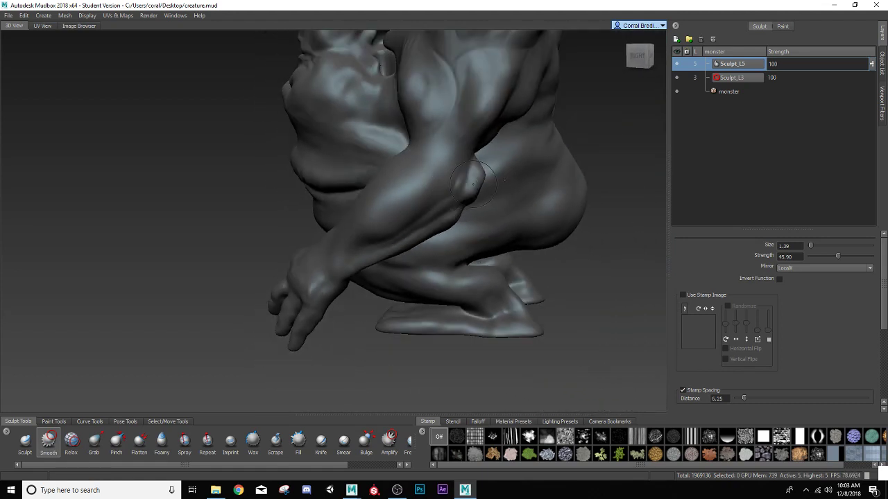
pyautogui.keyDown('alt'); pyautogui.moveTo(487, 218); pyautogui.dragTo(262, 190); pyautogui.keyUp('alt')
pyautogui.scroll(5, 348, 176)
pyautogui.scroll(2, 261, 189)
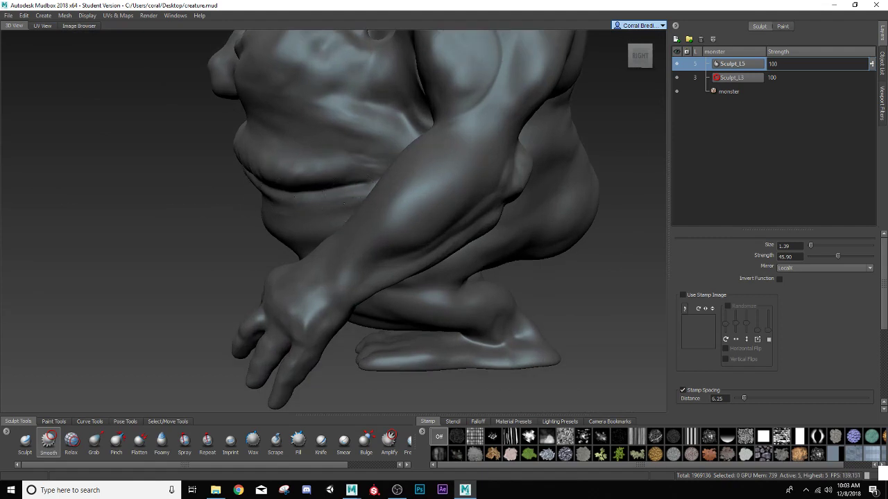
pyautogui.keyDown('alt'); pyautogui.moveTo(406, 195); pyautogui.dragTo(352, 227, button='middle'); pyautogui.keyUp('alt')
pyautogui.keyDown('alt'); pyautogui.moveTo(352, 228); pyautogui.dragTo(389, 228); pyautogui.keyUp('alt')
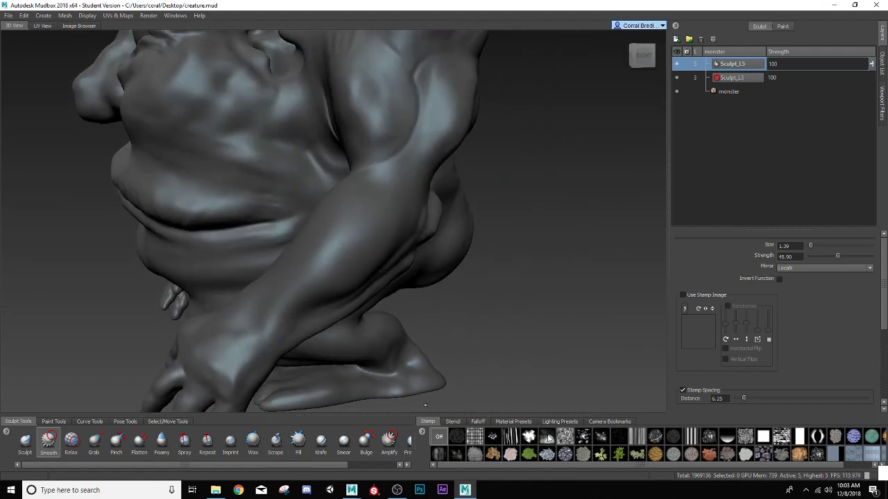
# Step: Try the Sculpt brush with the bold striped stamp along the forearm and undo the stroke
pyautogui.click(637, 437)
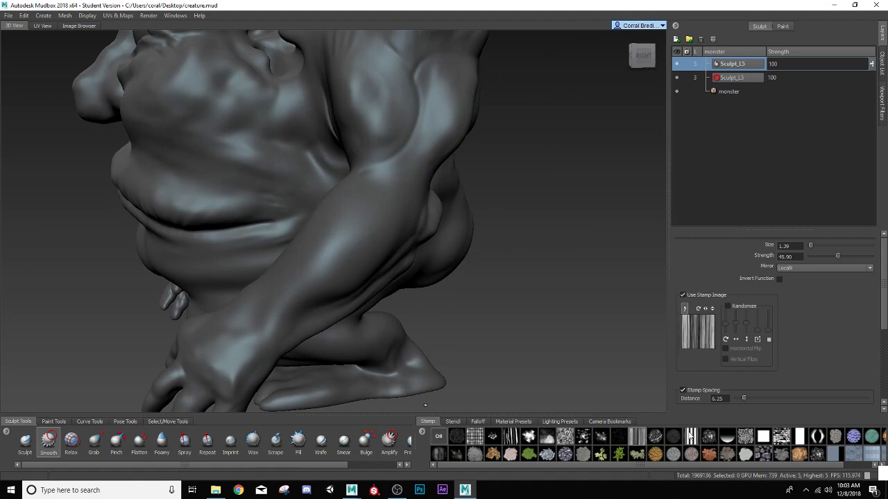
pyautogui.click(690, 436)
pyautogui.keyDown('alt'); pyautogui.moveTo(281, 231); pyautogui.dragTo(452, 268); pyautogui.keyUp('alt')
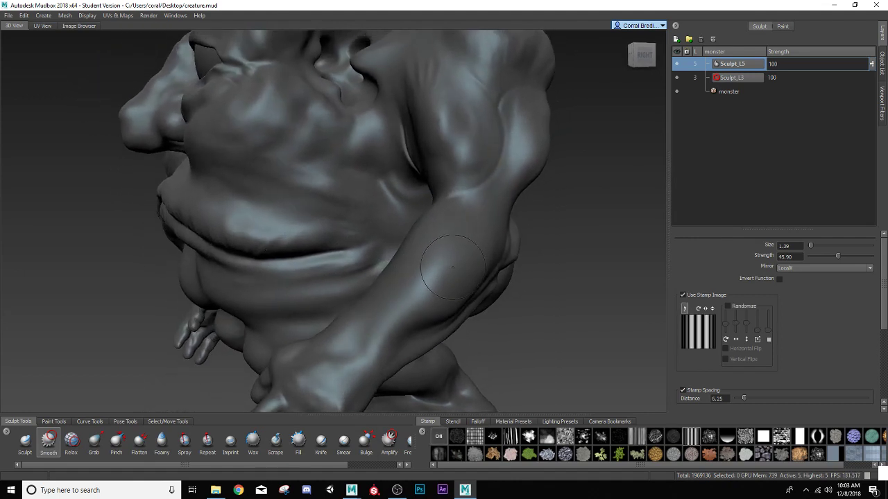
pyautogui.click(25, 441)
pyautogui.click(691, 437)
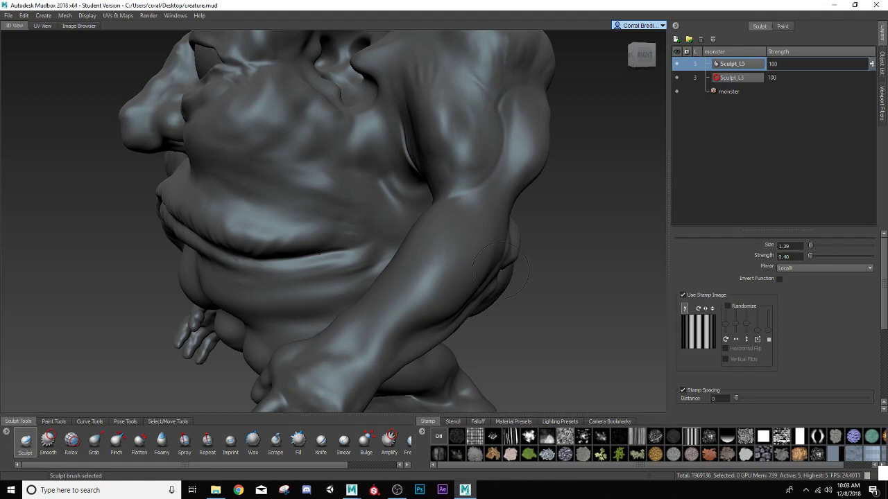
pyautogui.moveTo(501, 243)
pyautogui.mouseDown()
pyautogui.moveTo(458, 282)
pyautogui.moveTo(380, 327)
pyautogui.mouseUp()
pyautogui.hotkey('ctrl', 'z')
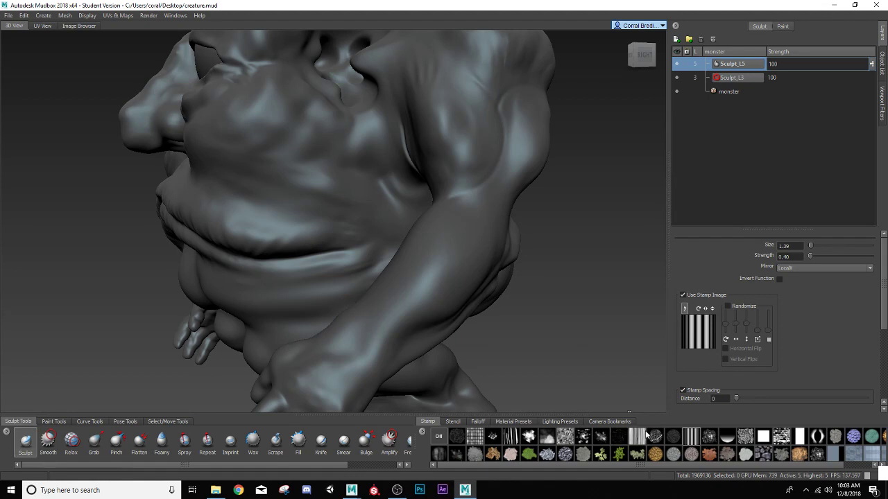
# Step: Give the Sculpt brush the fine vertical-streak stamp, undo a test stroke, and set size 2.83 and strength 0.30
pyautogui.click(644, 438)
pyautogui.moveTo(485, 248); pyautogui.dragTo(426, 292)
pyautogui.hotkey('ctrl', 'z')
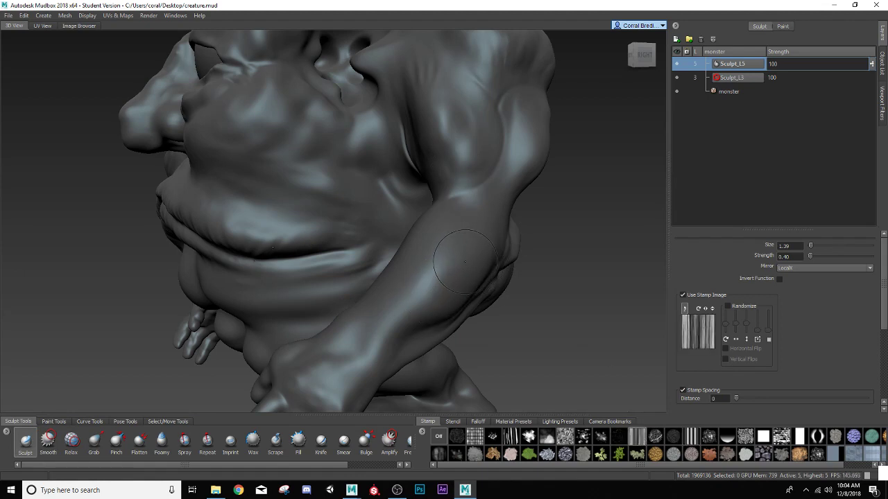
pyautogui.moveTo(465, 261); pyautogui.dragTo(478, 254)
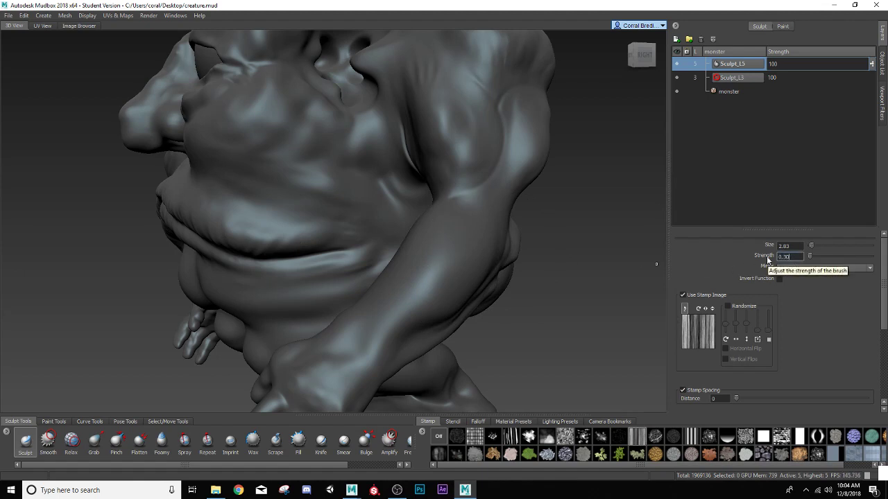
# Step: Stamp fine muscle streaks along the outer forearm down to the wrist and soften them with smoothing
pyautogui.moveTo(441, 241)
pyautogui.mouseDown()
pyautogui.moveTo(433, 273)
pyautogui.moveTo(369, 328)
pyautogui.moveTo(344, 344)
pyautogui.moveTo(320, 335)
pyautogui.moveTo(381, 326)
pyautogui.moveTo(369, 266)
pyautogui.mouseUp()
pyautogui.press('shift')
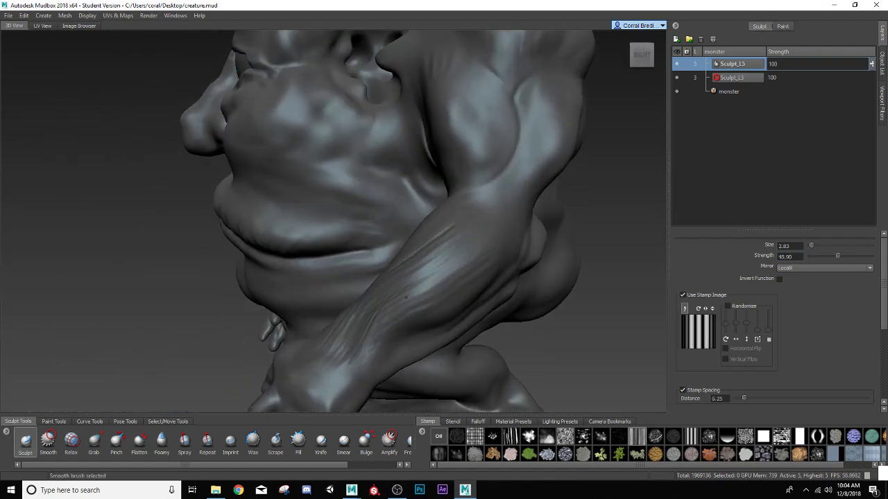
pyautogui.keyDown('alt'); pyautogui.moveTo(380, 258); pyautogui.dragTo(431, 276); pyautogui.keyUp('alt')
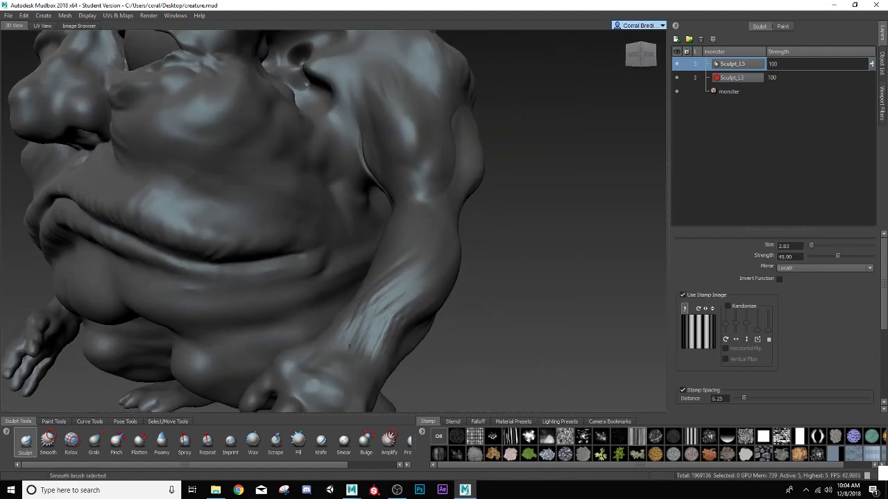
# Step: Turn off the stamp image for the Smooth brush and soften the streaks on the outer forearm
pyautogui.click(47, 442)
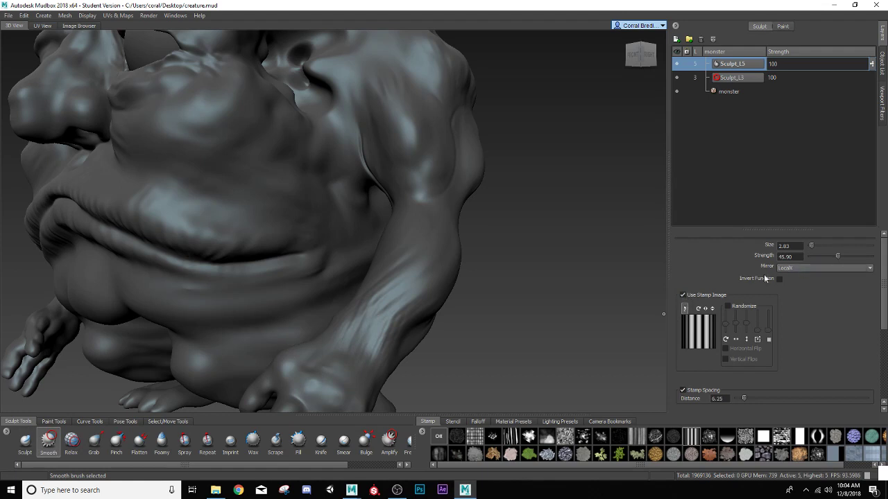
pyautogui.click(683, 296)
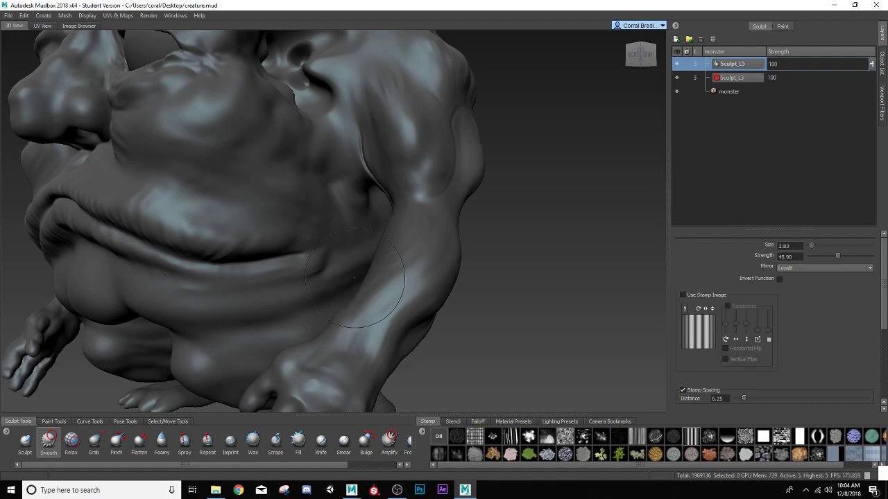
pyautogui.keyDown('alt'); pyautogui.moveTo(354, 278); pyautogui.dragTo(434, 266); pyautogui.keyUp('alt')
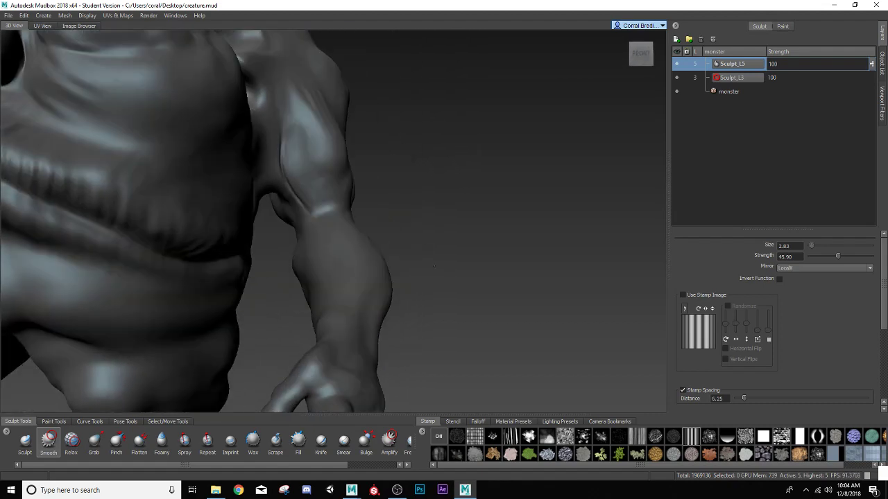
# Step: Stamp fine muscle streaks with the Sculpt brush along the inner forearm below the elbow and soften them
pyautogui.keyDown('alt'); pyautogui.moveTo(434, 266); pyautogui.dragTo(486, 211, button='middle'); pyautogui.keyUp('alt')
pyautogui.keyDown('alt'); pyautogui.moveTo(415, 177); pyautogui.dragTo(392, 204); pyautogui.keyUp('alt')
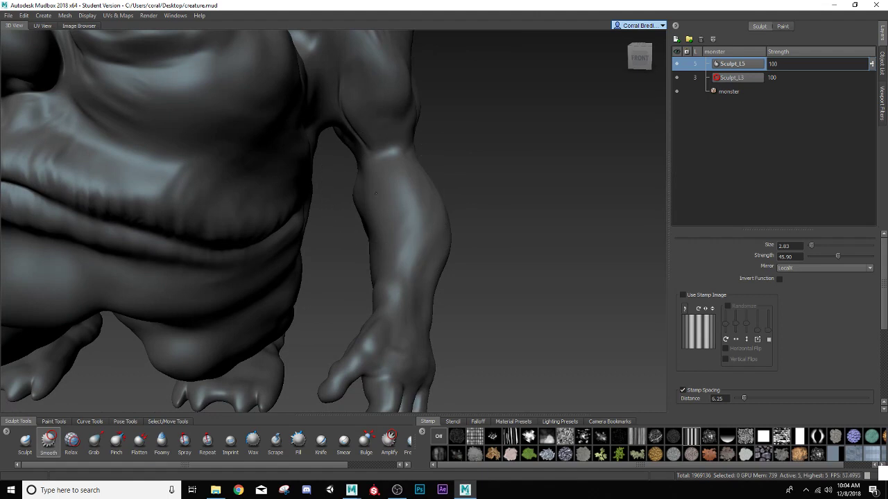
pyautogui.click(26, 442)
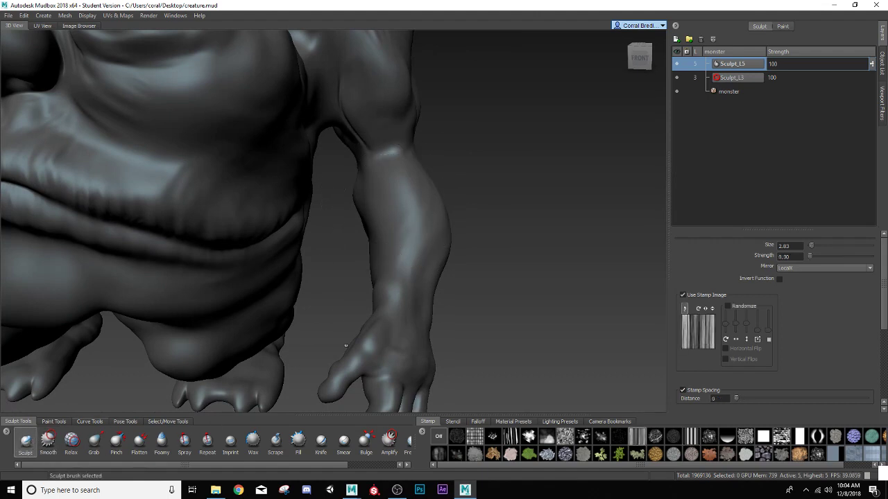
pyautogui.moveTo(356, 182)
pyautogui.mouseDown()
pyautogui.moveTo(371, 206)
pyautogui.moveTo(405, 221)
pyautogui.moveTo(386, 240)
pyautogui.mouseUp()
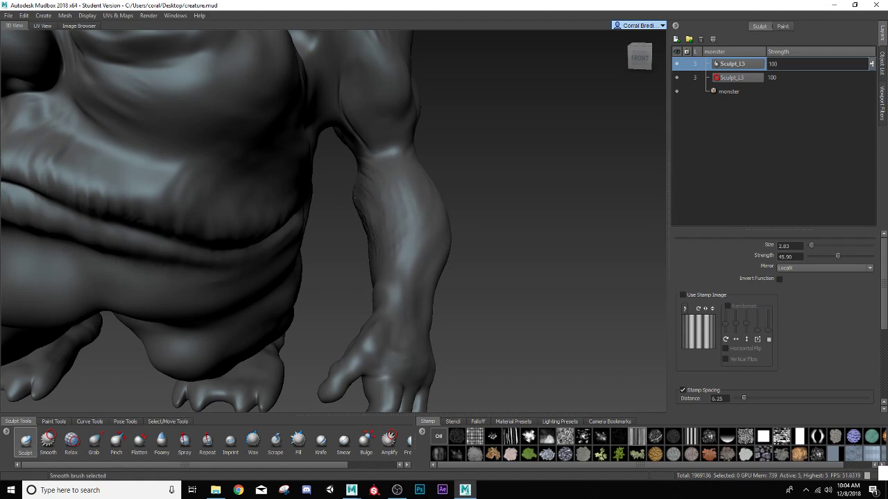
# Step: Reduce the brush size to 1.65, stamp fine streaks along the middle of the outer forearm and smooth them in
pyautogui.keyDown('alt'); pyautogui.moveTo(368, 182); pyautogui.dragTo(331, 279); pyautogui.keyUp('alt')
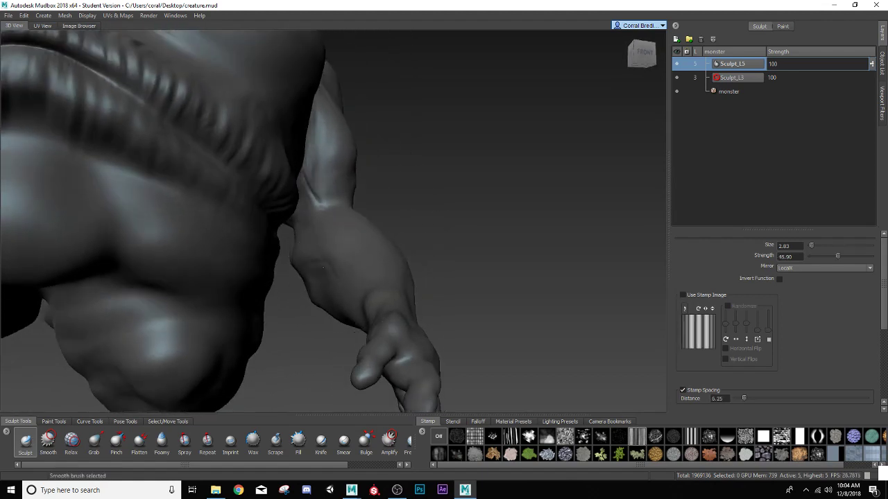
pyautogui.scroll(-5, 369, 218)
pyautogui.moveTo(369, 305)
pyautogui.keyDown('alt'); pyautogui.mouseDown()
pyautogui.moveTo(136, 308)
pyautogui.moveTo(215, 294)
pyautogui.mouseUp(); pyautogui.keyUp('alt')
pyautogui.scroll(4, 333, 270)
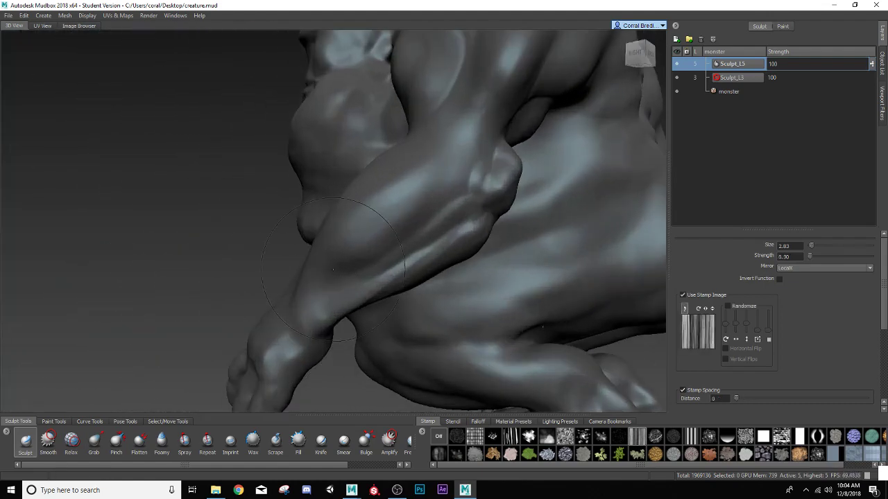
pyautogui.press('b')
pyautogui.moveTo(339, 244)
pyautogui.mouseDown()
pyautogui.moveTo(325, 244)
pyautogui.moveTo(384, 220)
pyautogui.mouseUp()
pyautogui.press('shift')
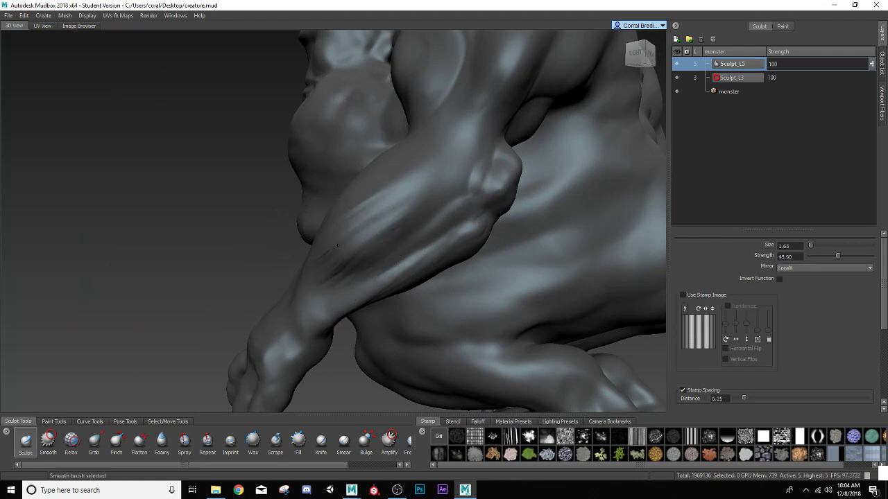
# Step: Stamp fine muscle streaks on the upper forearm beside the elbow and blend them with smoothing
pyautogui.keyDown('alt'); pyautogui.moveTo(355, 301); pyautogui.dragTo(402, 300); pyautogui.keyUp('alt')
pyautogui.press('shift')
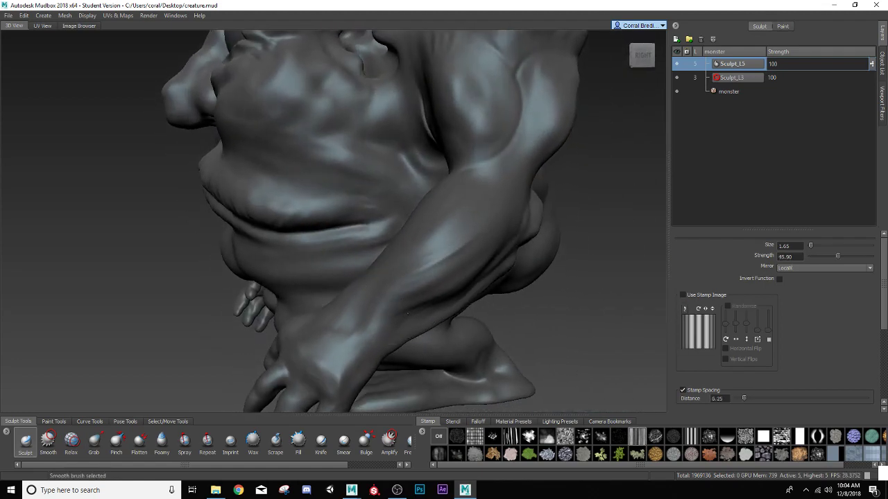
pyautogui.keyDown('alt'); pyautogui.moveTo(386, 320); pyautogui.dragTo(337, 299, button='right'); pyautogui.keyUp('alt')
pyautogui.moveTo(338, 299)
pyautogui.keyDown('alt'); pyautogui.mouseDown()
pyautogui.moveTo(402, 305)
pyautogui.moveTo(283, 313)
pyautogui.moveTo(231, 305)
pyautogui.mouseUp(); pyautogui.keyUp('alt')
pyautogui.keyDown('alt'); pyautogui.moveTo(229, 295); pyautogui.dragTo(340, 214, button='right'); pyautogui.keyUp('alt')
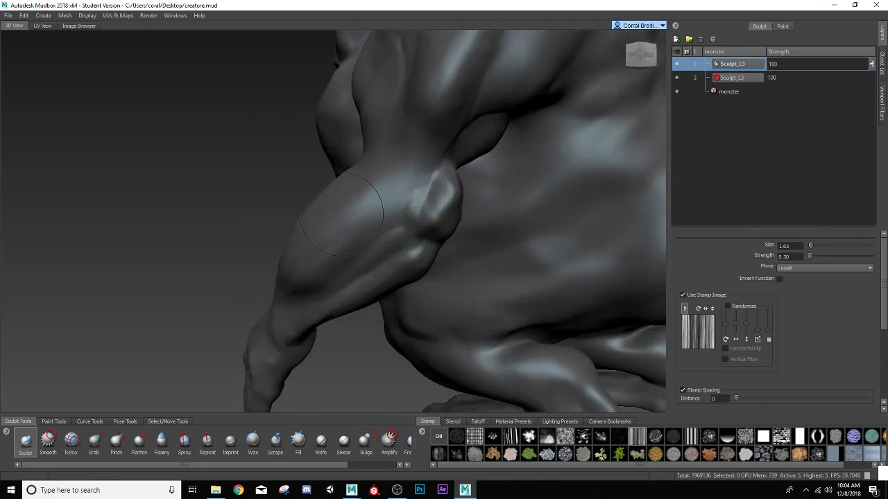
pyautogui.press('shift')
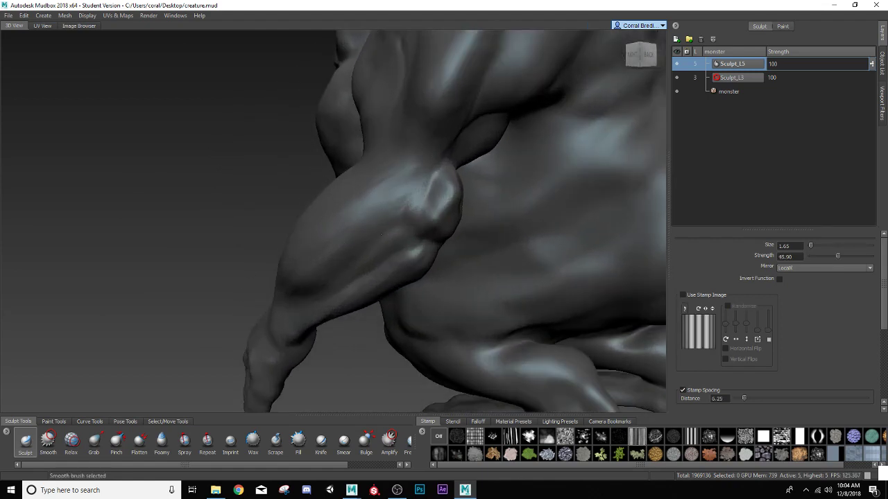
pyautogui.moveTo(352, 236)
pyautogui.mouseDown()
pyautogui.moveTo(411, 203)
pyautogui.moveTo(348, 229)
pyautogui.moveTo(415, 184)
pyautogui.moveTo(339, 214)
pyautogui.mouseUp()
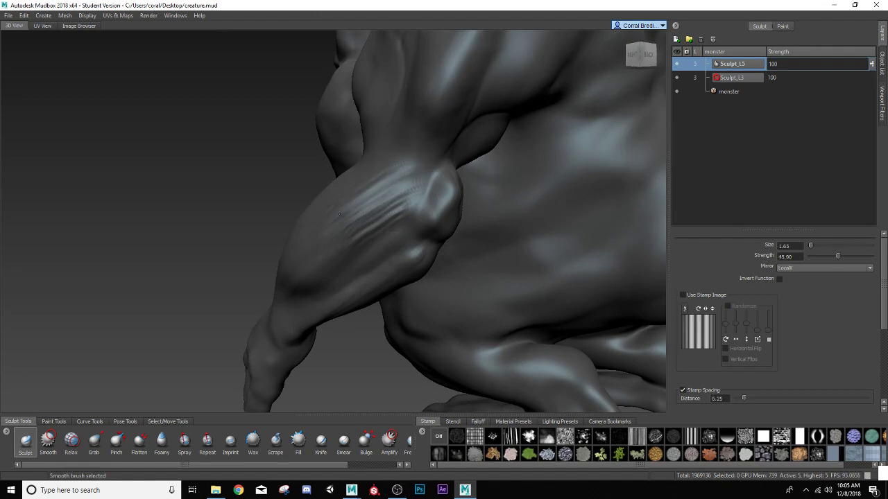
# Step: Stamp fine muscle streaks down the front of the upper arm toward the armpit and smooth them in
pyautogui.keyDown('alt'); pyautogui.moveTo(408, 226); pyautogui.dragTo(360, 261, button='right'); pyautogui.keyUp('alt')
pyautogui.moveTo(289, 250)
pyautogui.keyDown('alt'); pyautogui.mouseDown()
pyautogui.moveTo(229, 251)
pyautogui.moveTo(502, 251)
pyautogui.moveTo(434, 278)
pyautogui.moveTo(399, 247)
pyautogui.mouseUp(); pyautogui.keyUp('alt')
pyautogui.moveTo(266, 176)
pyautogui.keyDown('alt'); pyautogui.mouseDown()
pyautogui.moveTo(315, 181)
pyautogui.moveTo(198, 174)
pyautogui.moveTo(267, 179)
pyautogui.mouseUp(); pyautogui.keyUp('alt')
pyautogui.scroll(8, 342, 184)
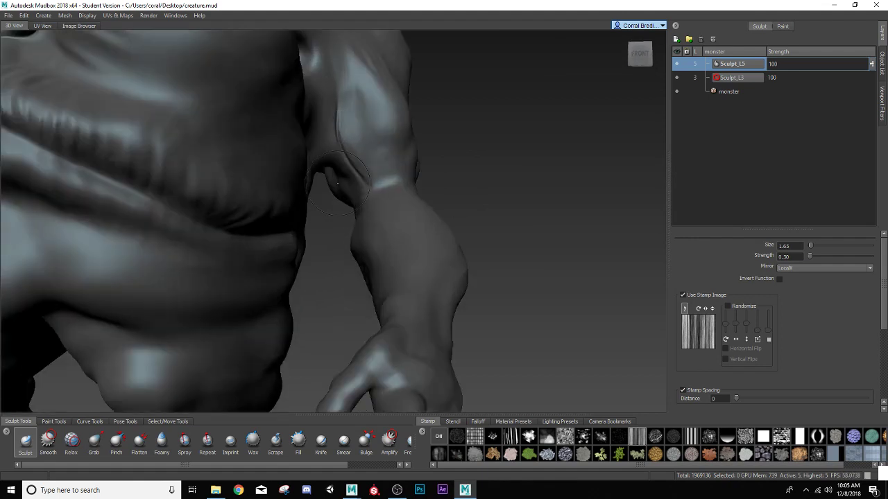
pyautogui.keyDown('alt'); pyautogui.moveTo(375, 164); pyautogui.dragTo(341, 196, button='middle'); pyautogui.keyUp('alt')
pyautogui.keyDown('alt'); pyautogui.moveTo(341, 196); pyautogui.dragTo(278, 228); pyautogui.keyUp('alt')
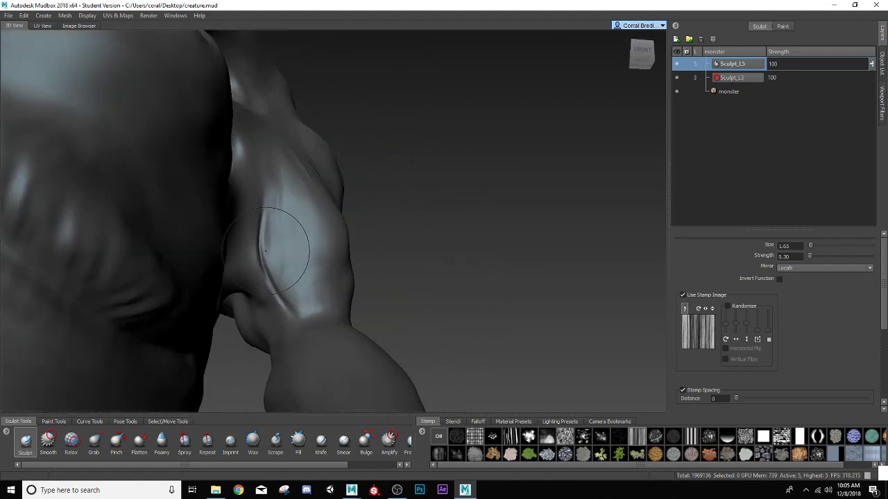
pyautogui.press('shift')
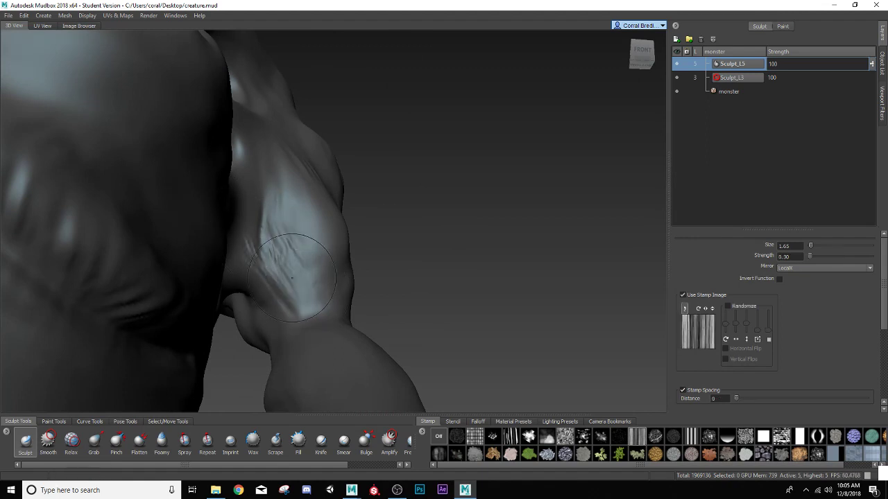
pyautogui.moveTo(277, 231)
pyautogui.mouseDown()
pyautogui.moveTo(310, 254)
pyautogui.moveTo(295, 312)
pyautogui.mouseUp()
pyautogui.press('shift')
pyautogui.press('shift')
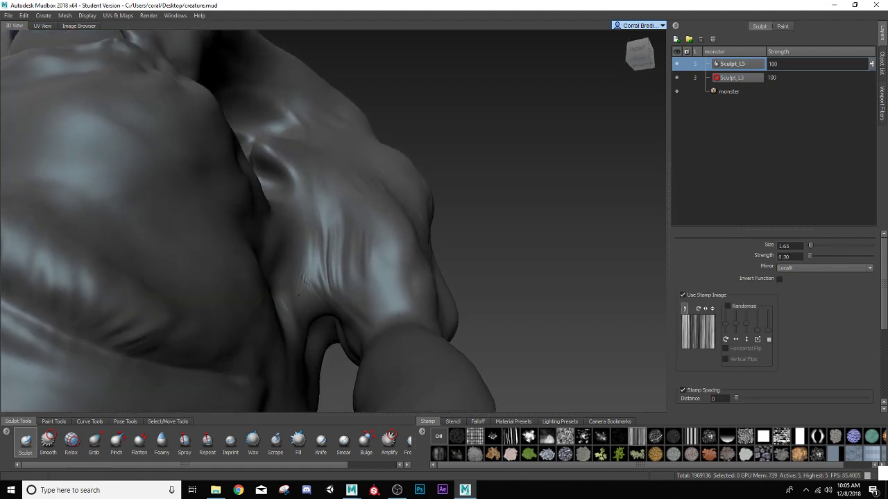
pyautogui.press('shift')
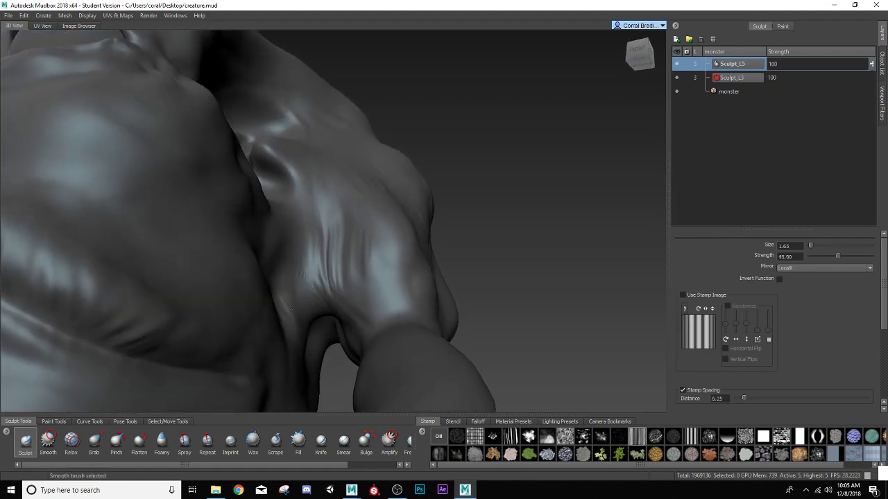
# Step: Undo the last stroke at the armpit, switch to the bold striped stamp, and sculpt skin folds above the armpit with smoothing
pyautogui.moveTo(287, 291); pyautogui.dragTo(299, 327)
pyautogui.hotkey('ctrl', 'z')
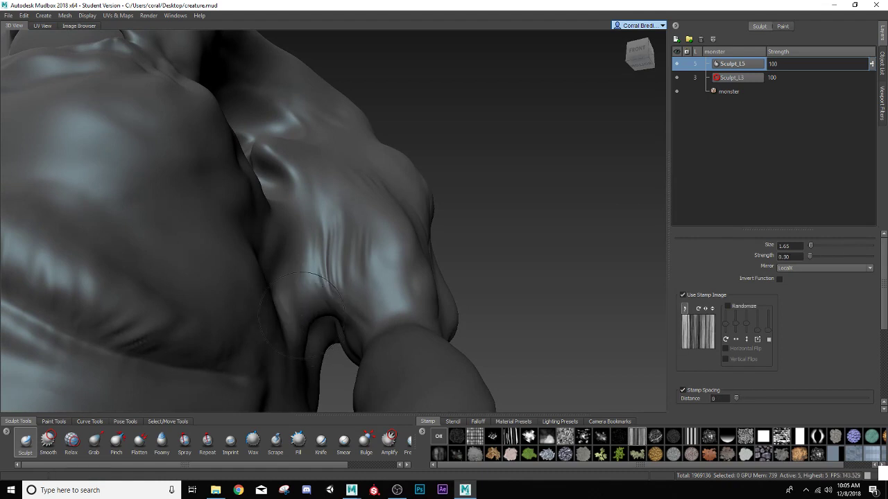
pyautogui.click(692, 437)
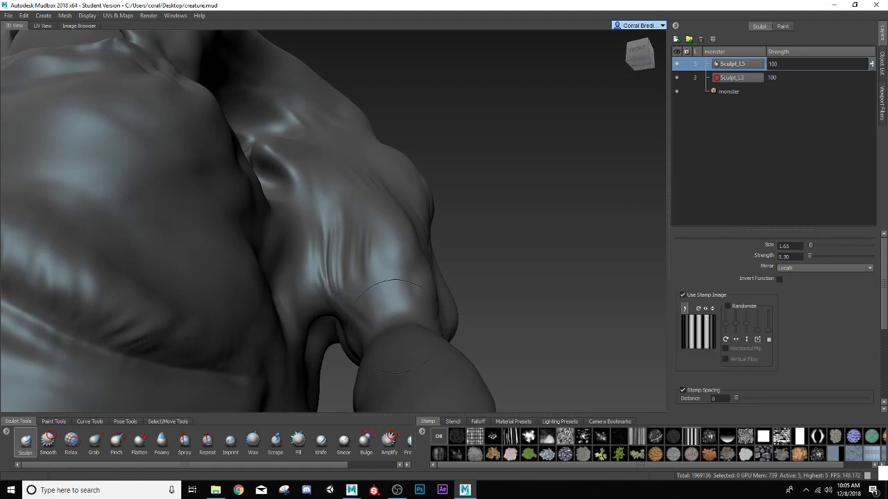
pyautogui.moveTo(299, 299)
pyautogui.mouseDown()
pyautogui.moveTo(315, 330)
pyautogui.moveTo(336, 248)
pyautogui.moveTo(347, 274)
pyautogui.moveTo(369, 290)
pyautogui.mouseUp()
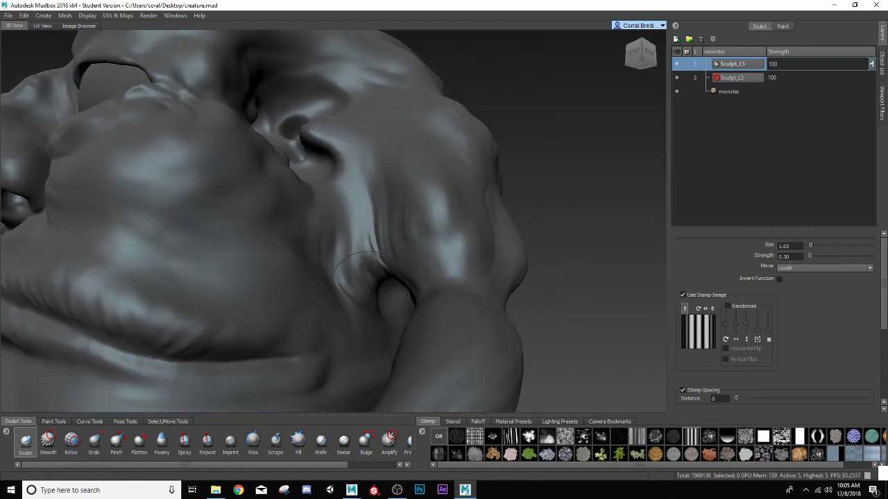
pyautogui.press('shift')
pyautogui.keyDown('alt'); pyautogui.moveTo(336, 247); pyautogui.dragTo(341, 229); pyautogui.keyUp('alt')
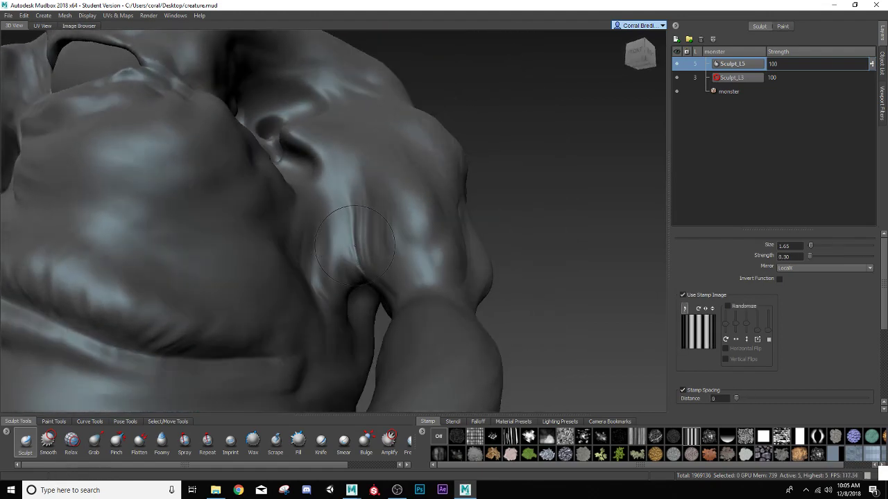
pyautogui.press('shift')
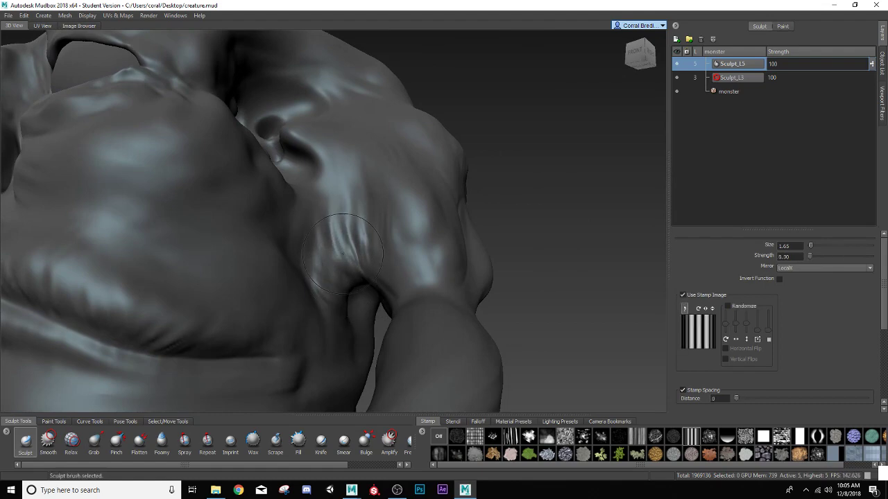
# Step: Turn off the Sculpt brush's stamp image and shape and smooth the armpit area from below
pyautogui.moveTo(348, 224)
pyautogui.keyDown('alt'); pyautogui.mouseDown()
pyautogui.moveTo(290, 296)
pyautogui.moveTo(346, 283)
pyautogui.moveTo(317, 272)
pyautogui.mouseUp(); pyautogui.keyUp('alt')
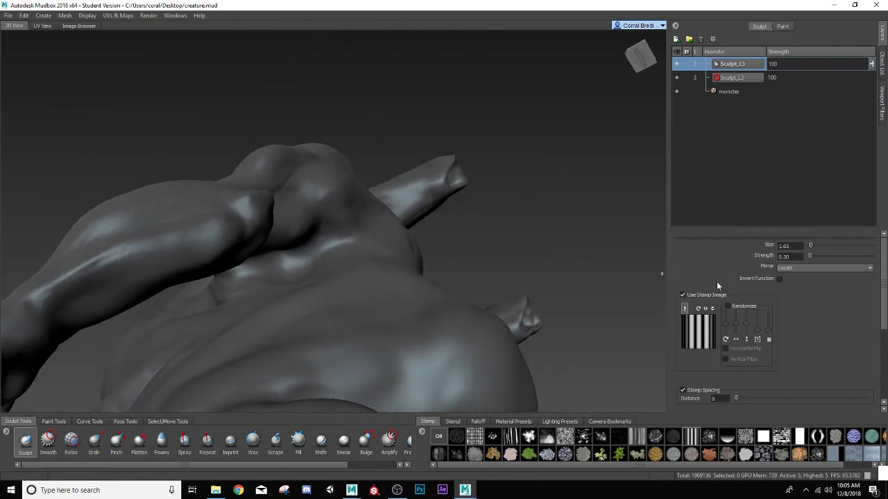
pyautogui.moveTo(292, 267)
pyautogui.mouseDown()
pyautogui.moveTo(281, 261)
pyautogui.moveTo(298, 260)
pyautogui.mouseUp()
pyautogui.click(682, 295)
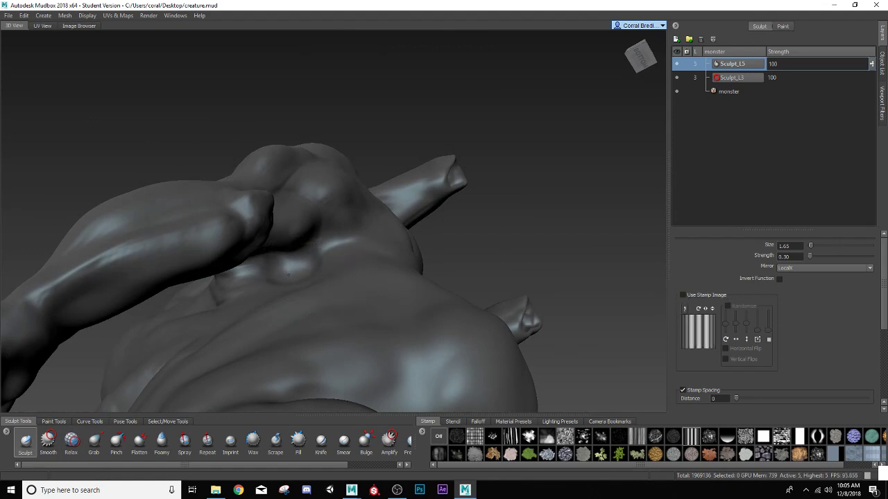
pyautogui.moveTo(289, 274)
pyautogui.keyDown('shift'); pyautogui.mouseDown()
pyautogui.moveTo(296, 265)
pyautogui.moveTo(292, 294)
pyautogui.mouseUp(); pyautogui.keyUp('shift')
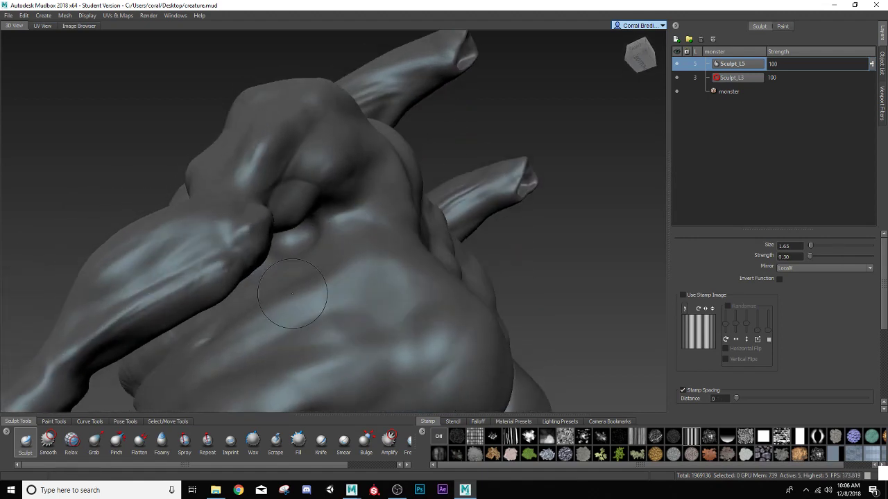
pyautogui.moveTo(316, 263)
pyautogui.keyDown('alt'); pyautogui.mouseDown()
pyautogui.moveTo(335, 239)
pyautogui.moveTo(338, 289)
pyautogui.moveTo(324, 254)
pyautogui.moveTo(272, 288)
pyautogui.moveTo(163, 308)
pyautogui.moveTo(252, 292)
pyautogui.mouseUp(); pyautogui.keyUp('alt')
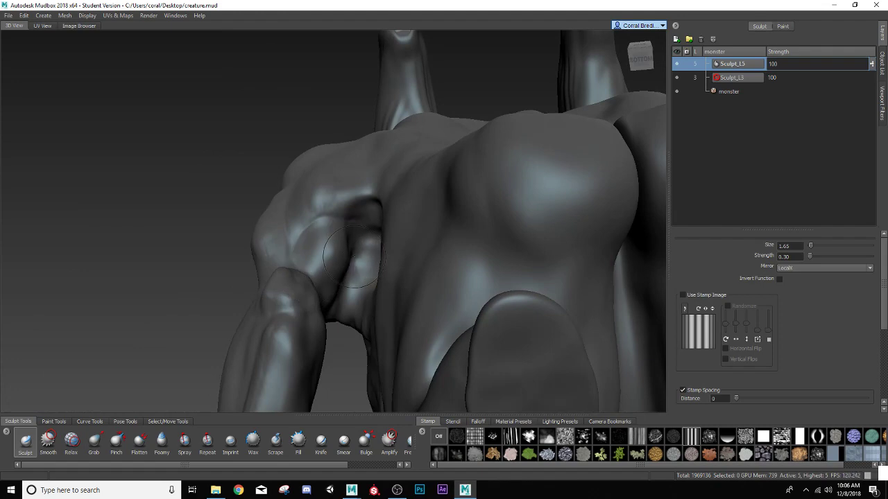
pyautogui.moveTo(352, 256)
pyautogui.keyDown('alt'); pyautogui.mouseDown()
pyautogui.moveTo(326, 274)
pyautogui.moveTo(354, 299)
pyautogui.moveTo(326, 286)
pyautogui.moveTo(309, 302)
pyautogui.moveTo(309, 344)
pyautogui.moveTo(333, 281)
pyautogui.mouseUp(); pyautogui.keyUp('alt')
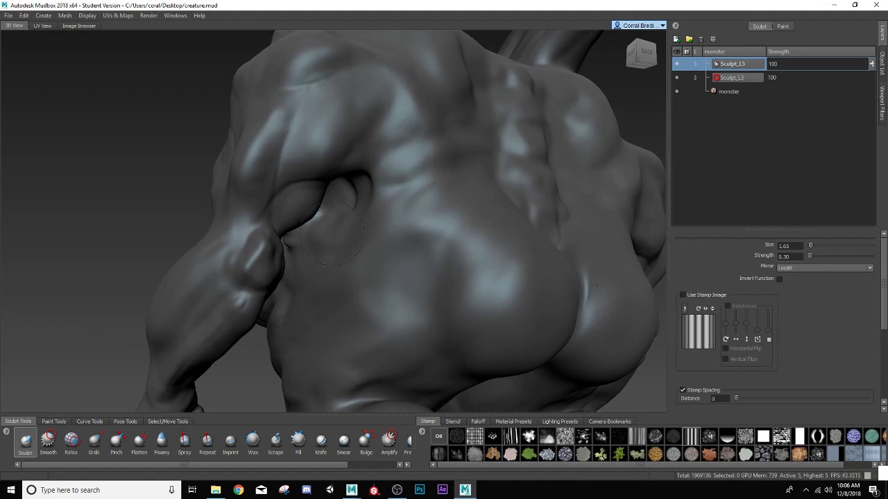
# Step: Sculpt plain folds on the side of the torso beneath the armpit from the back and smooth them
pyautogui.keyDown('alt'); pyautogui.moveTo(360, 208); pyautogui.dragTo(345, 204); pyautogui.keyUp('alt')
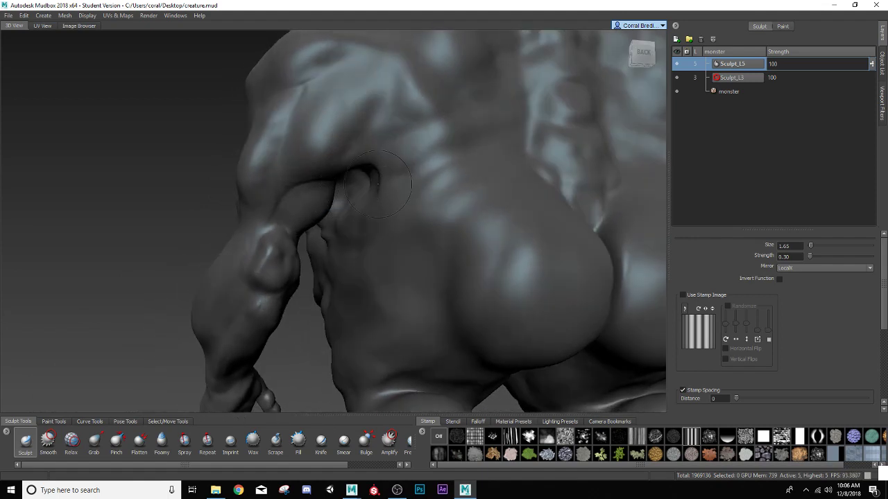
pyautogui.keyDown('alt'); pyautogui.moveTo(371, 188); pyautogui.dragTo(339, 234); pyautogui.keyUp('alt')
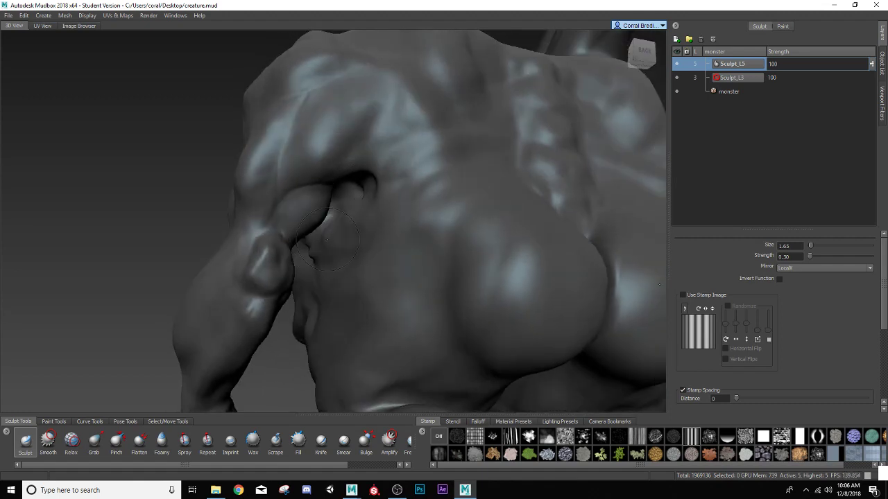
pyautogui.press('shift')
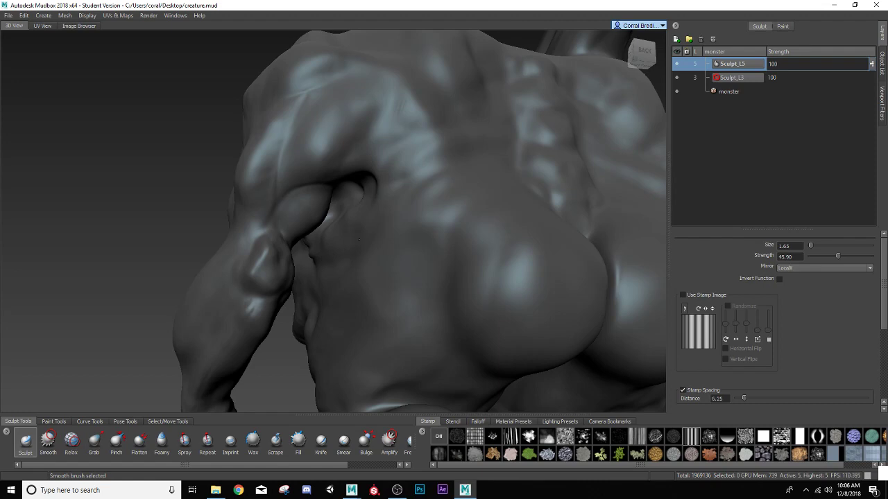
pyautogui.keyDown('shift'); pyautogui.moveTo(378, 218); pyautogui.dragTo(414, 200); pyautogui.keyUp('shift')
# Step: Turn the striped stamp back on, stamp stretched skin folds on the back behind the armpit and soften them
pyautogui.keyDown('alt'); pyautogui.moveTo(340, 253); pyautogui.dragTo(94, 233); pyautogui.keyUp('alt')
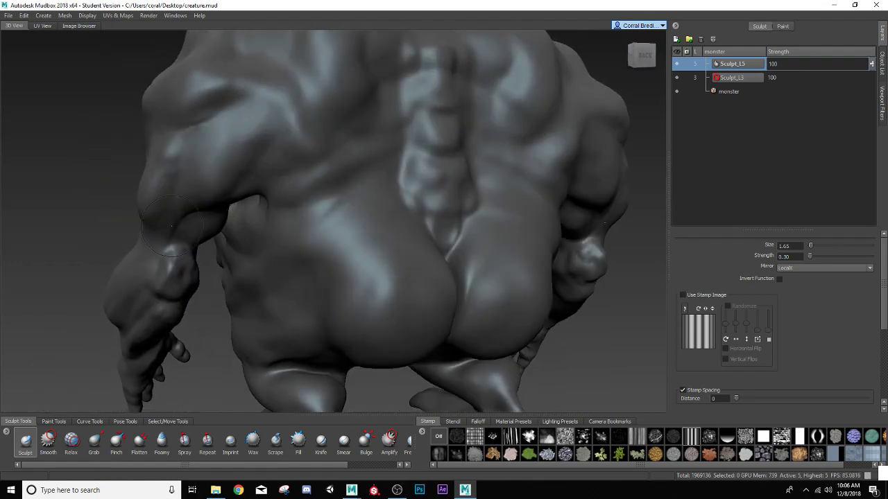
pyautogui.keyDown('alt'); pyautogui.moveTo(93, 232); pyautogui.dragTo(236, 202, button='right'); pyautogui.keyUp('alt')
pyautogui.keyDown('alt'); pyautogui.moveTo(235, 201); pyautogui.dragTo(300, 186); pyautogui.keyUp('alt')
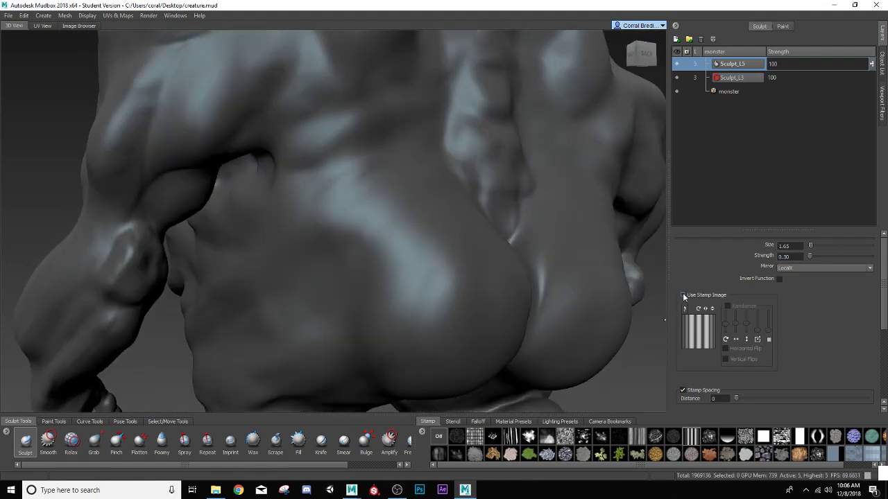
pyautogui.click(682, 295)
pyautogui.click(290, 160)
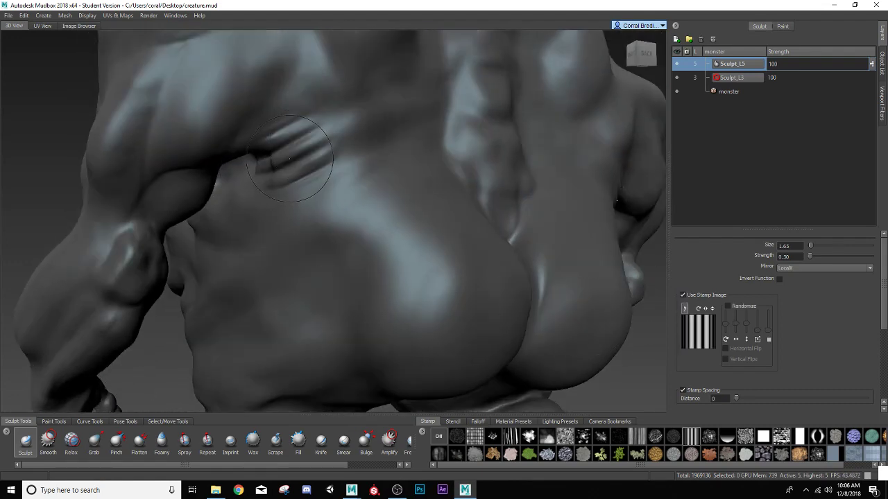
pyautogui.moveTo(290, 159)
pyautogui.mouseDown()
pyautogui.moveTo(305, 145)
pyautogui.moveTo(291, 158)
pyautogui.mouseUp()
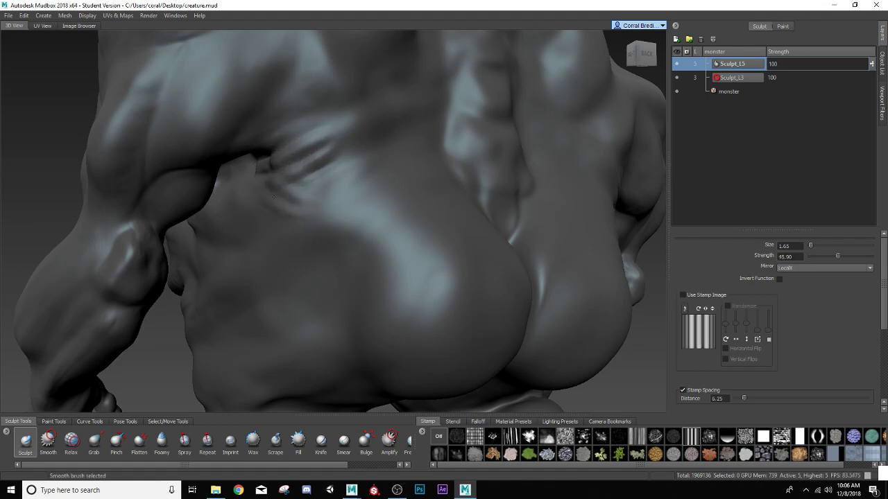
# Step: Stamp another stretched skin fold with the striped stamp just below the back of the armpit
pyautogui.keyDown('alt'); pyautogui.moveTo(273, 196); pyautogui.dragTo(373, 159); pyautogui.keyUp('alt')
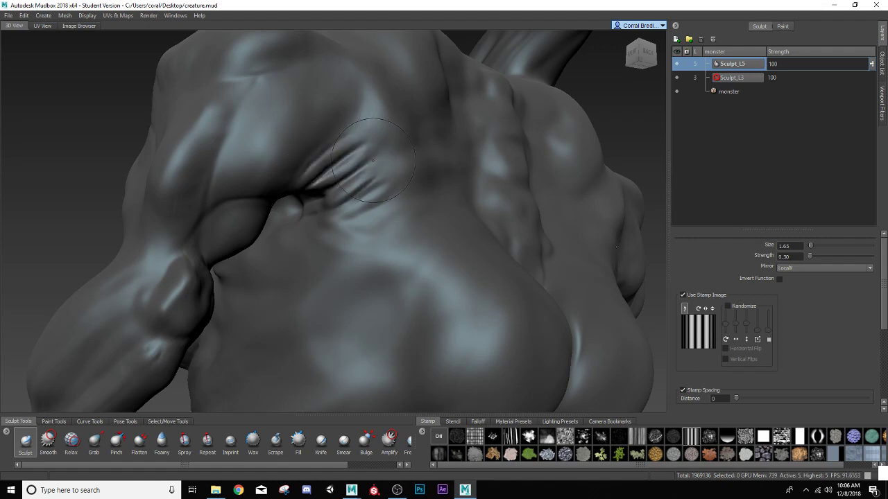
pyautogui.moveTo(373, 208)
pyautogui.keyDown('alt'); pyautogui.mouseDown()
pyautogui.moveTo(279, 202)
pyautogui.moveTo(306, 165)
pyautogui.mouseUp(); pyautogui.keyUp('alt')
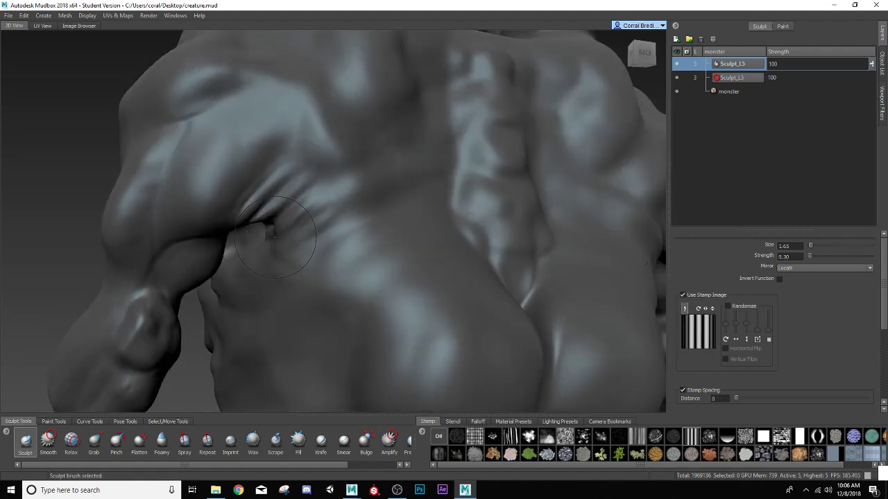
pyautogui.moveTo(283, 226)
pyautogui.mouseDown()
pyautogui.moveTo(302, 265)
pyautogui.moveTo(236, 243)
pyautogui.moveTo(285, 286)
pyautogui.moveTo(324, 276)
pyautogui.moveTo(278, 248)
pyautogui.mouseUp()
pyautogui.scroll(-5, 291, 264)
pyautogui.scroll(4, 298, 281)
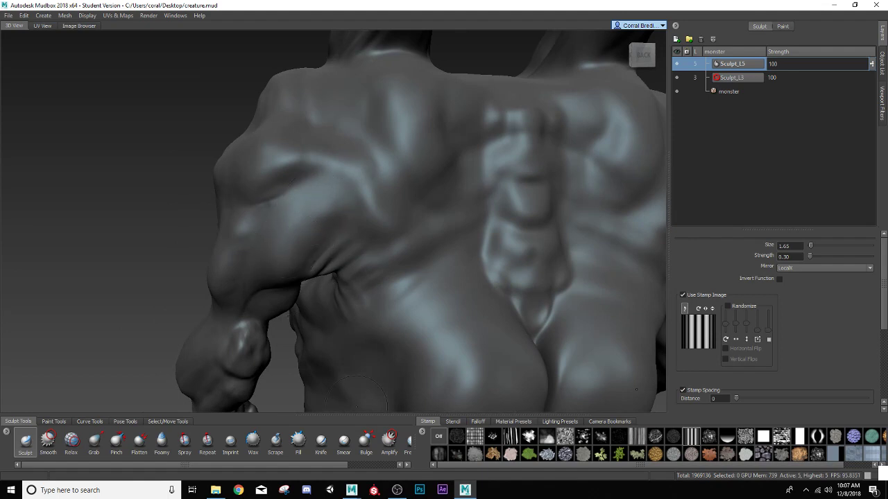
# Step: Switch to the fine fibre stamp at brush size 2.65, stamp muscle fibres behind the upper arm and shoulder, and smooth them
pyautogui.click(637, 436)
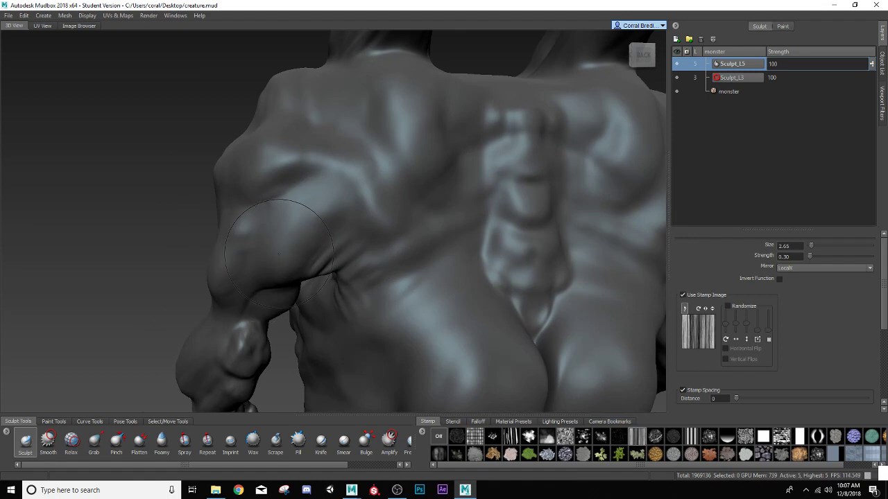
pyautogui.press('shift')
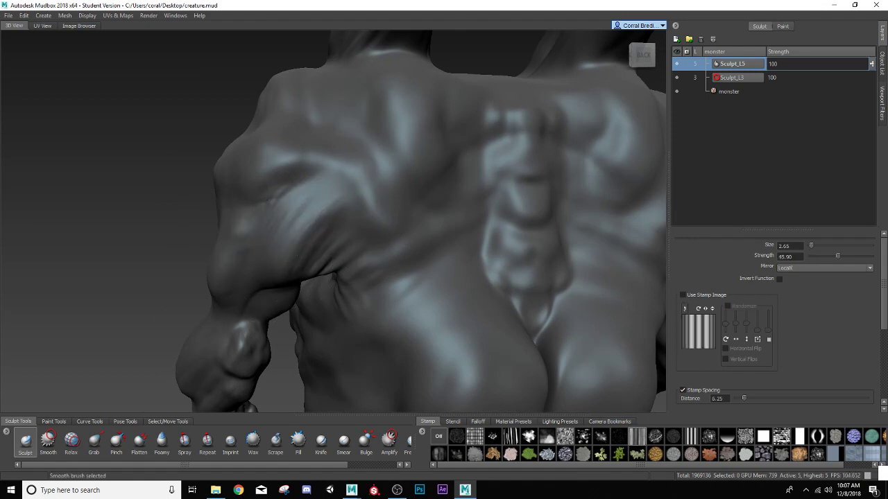
pyautogui.moveTo(272, 242)
pyautogui.mouseDown()
pyautogui.moveTo(345, 178)
pyautogui.moveTo(294, 229)
pyautogui.mouseUp()
pyautogui.press('shift')
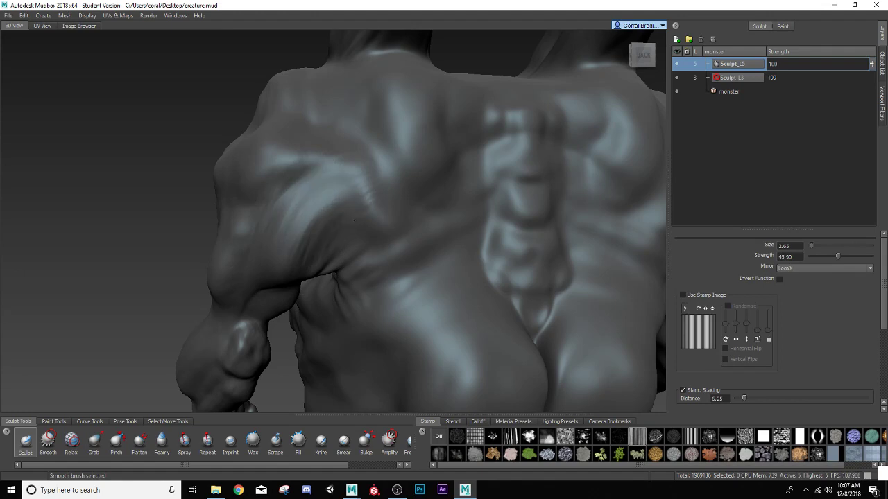
# Step: Stamp fine muscle fibres along the outer forearm with the Sculpt brush and soften them
pyautogui.keyDown('alt'); pyautogui.moveTo(282, 252); pyautogui.dragTo(235, 270, button='right'); pyautogui.keyUp('alt')
pyautogui.moveTo(235, 270)
pyautogui.keyDown('alt'); pyautogui.mouseDown()
pyautogui.moveTo(471, 276)
pyautogui.moveTo(157, 226)
pyautogui.mouseUp(); pyautogui.keyUp('alt')
pyautogui.keyDown('alt'); pyautogui.moveTo(271, 339); pyautogui.dragTo(299, 286, button='middle'); pyautogui.keyUp('alt')
pyautogui.keyDown('alt'); pyautogui.moveTo(301, 302); pyautogui.dragTo(232, 298); pyautogui.keyUp('alt')
pyautogui.keyDown('alt'); pyautogui.moveTo(232, 298); pyautogui.dragTo(279, 301, button='right'); pyautogui.keyUp('alt')
pyautogui.keyDown('alt'); pyautogui.moveTo(278, 301); pyautogui.dragTo(344, 270, button='middle'); pyautogui.keyUp('alt')
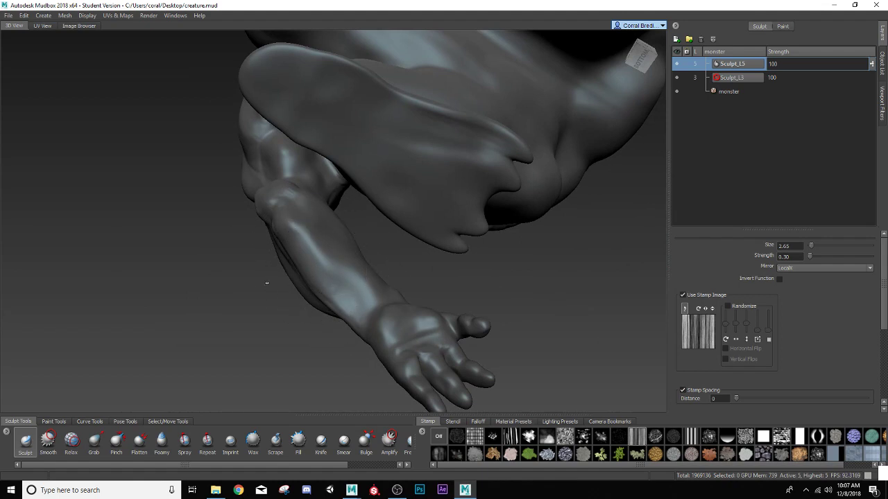
pyautogui.keyDown('alt'); pyautogui.moveTo(266, 283); pyautogui.dragTo(269, 297, button='right'); pyautogui.keyUp('alt')
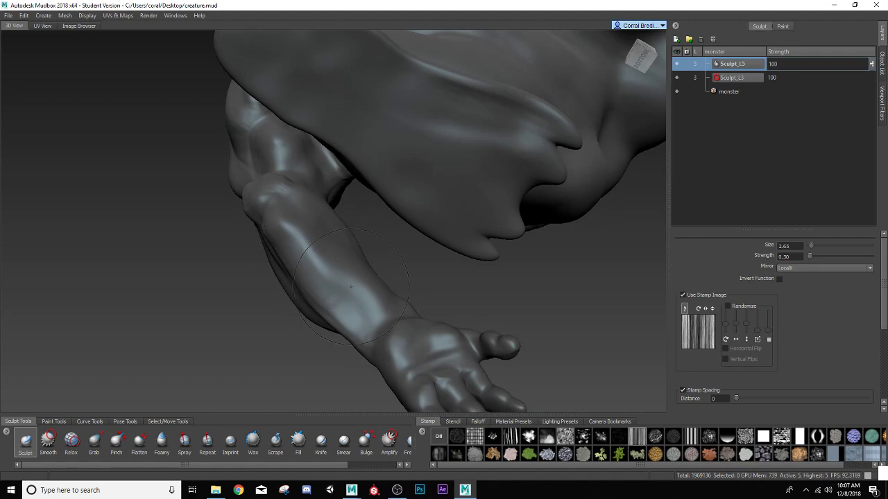
pyautogui.keyDown('alt'); pyautogui.moveTo(351, 286); pyautogui.dragTo(393, 285); pyautogui.keyUp('alt')
pyautogui.moveTo(279, 323); pyautogui.dragTo(374, 283)
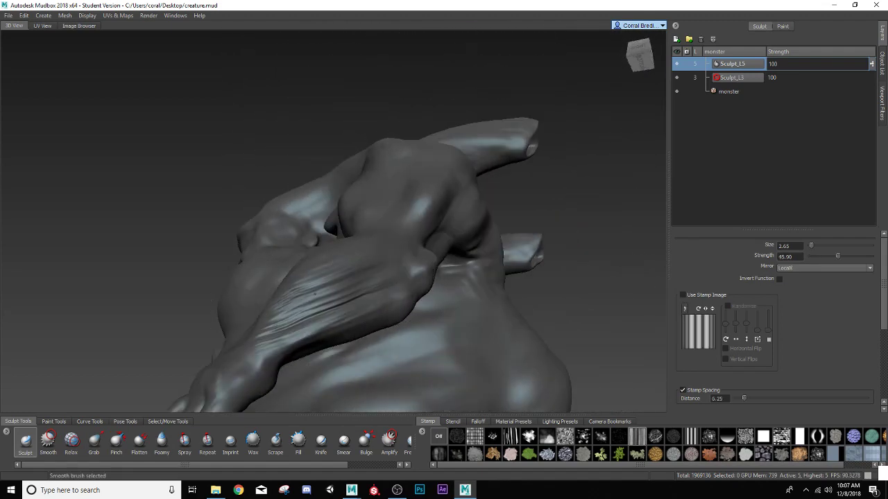
pyautogui.moveTo(314, 293)
pyautogui.keyDown('shift'); pyautogui.mouseDown()
pyautogui.moveTo(282, 336)
pyautogui.moveTo(340, 298)
pyautogui.mouseUp(); pyautogui.keyUp('shift')
# Step: Flatten the underside of the forearm, reducing the Flatten brush to size 1.53 and strength 18
pyautogui.keyDown('alt'); pyautogui.moveTo(340, 298); pyautogui.dragTo(295, 326); pyautogui.keyUp('alt')
pyautogui.keyDown('alt'); pyautogui.moveTo(295, 326); pyautogui.dragTo(277, 256, button='middle'); pyautogui.keyUp('alt')
pyautogui.keyDown('alt'); pyautogui.moveTo(235, 278); pyautogui.dragTo(264, 301, button='right'); pyautogui.keyUp('alt')
pyautogui.keyDown('alt'); pyautogui.moveTo(310, 306); pyautogui.dragTo(278, 329); pyautogui.keyUp('alt')
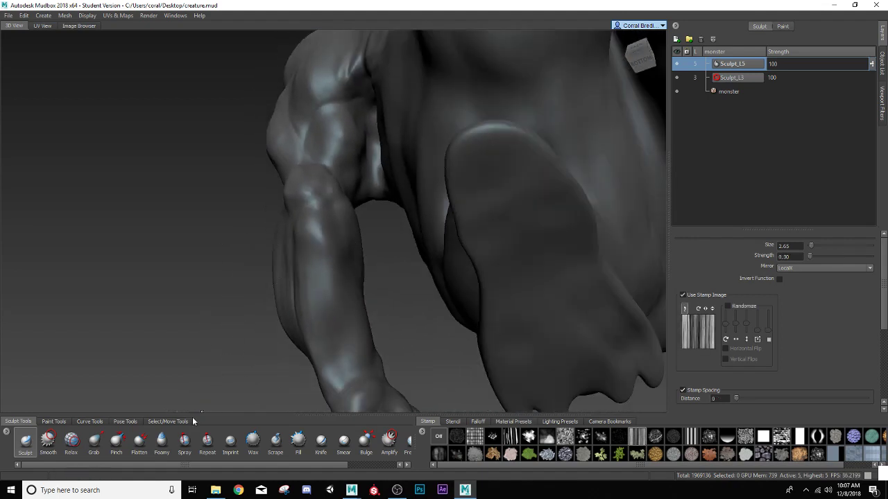
pyautogui.click(139, 444)
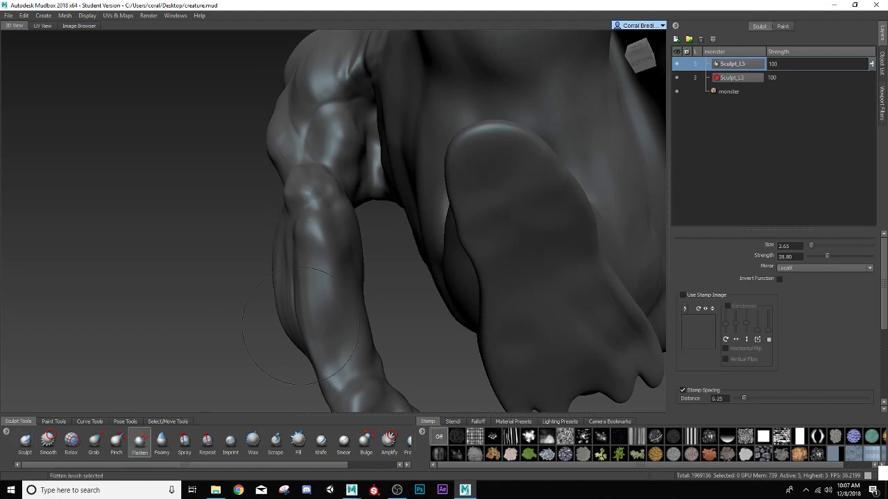
pyautogui.moveTo(326, 345)
pyautogui.mouseDown()
pyautogui.moveTo(350, 326)
pyautogui.moveTo(333, 326)
pyautogui.mouseUp()
pyautogui.press('b')
pyautogui.moveTo(828, 256); pyautogui.dragTo(820, 256)
pyautogui.moveTo(331, 322); pyautogui.dragTo(331, 257)
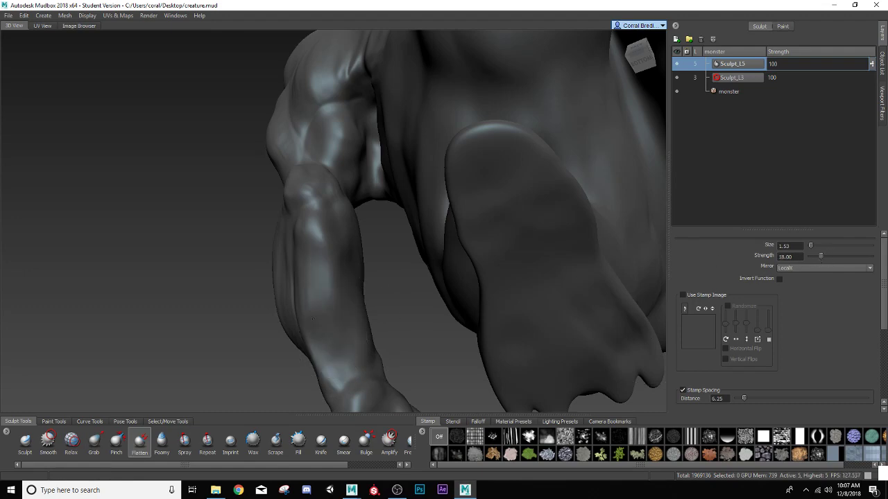
# Step: Smooth the flattened underside of the forearm toward the wrist
pyautogui.keyDown('alt'); pyautogui.moveTo(332, 300); pyautogui.dragTo(283, 297); pyautogui.keyUp('alt')
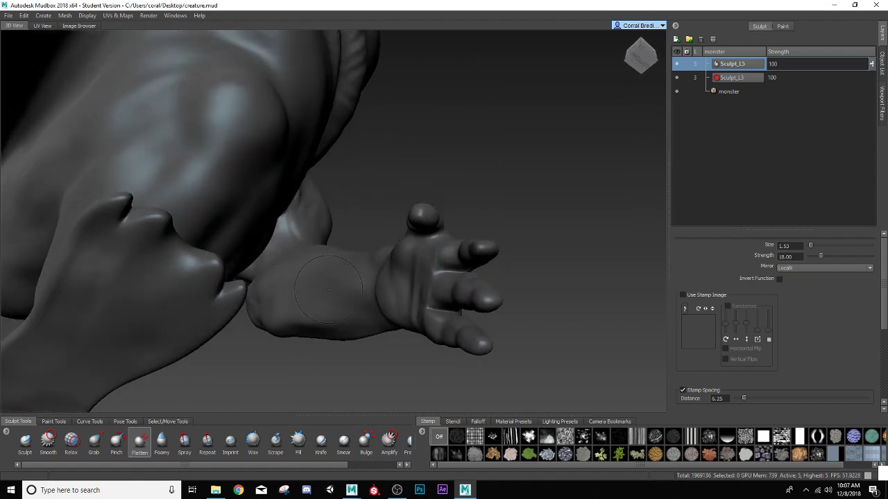
pyautogui.keyDown('alt'); pyautogui.moveTo(329, 261); pyautogui.dragTo(303, 300); pyautogui.keyUp('alt')
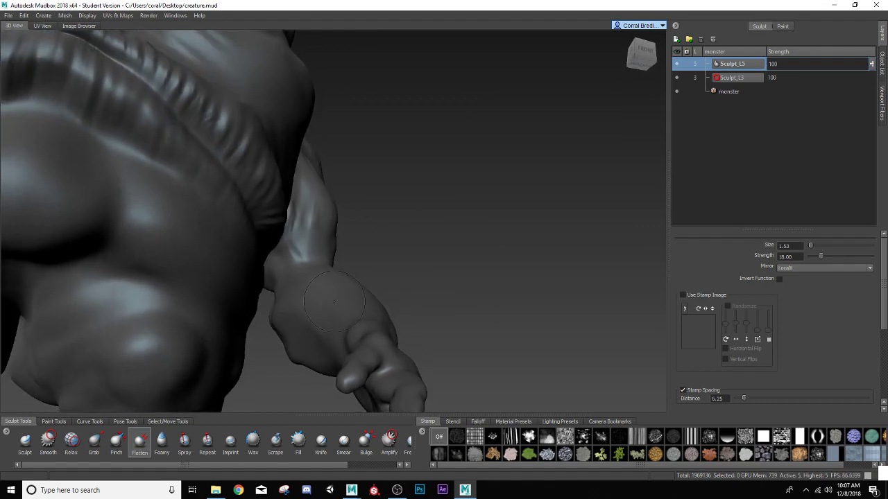
pyautogui.moveTo(357, 314)
pyautogui.keyDown('alt'); pyautogui.mouseDown()
pyautogui.moveTo(337, 302)
pyautogui.moveTo(319, 323)
pyautogui.moveTo(375, 294)
pyautogui.moveTo(360, 310)
pyautogui.moveTo(610, 285)
pyautogui.moveTo(598, 258)
pyautogui.mouseUp(); pyautogui.keyUp('alt')
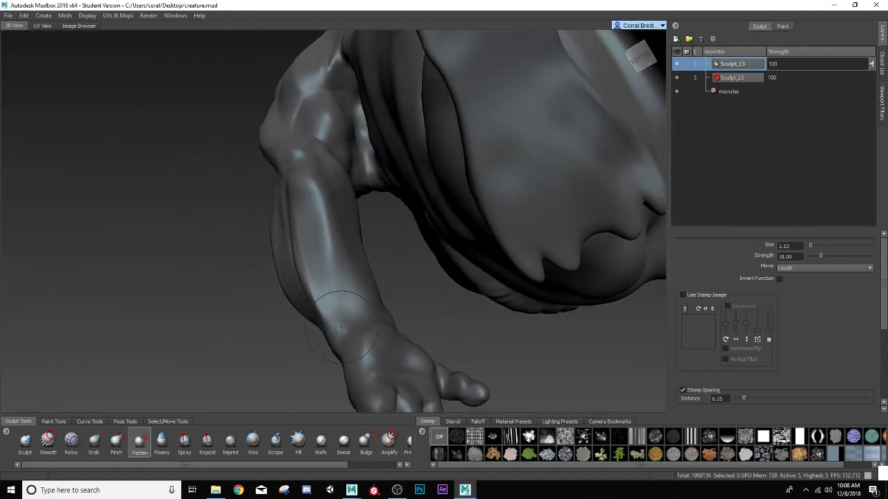
pyautogui.moveTo(335, 298)
pyautogui.keyDown('shift'); pyautogui.mouseDown()
pyautogui.moveTo(337, 278)
pyautogui.moveTo(511, 284)
pyautogui.mouseUp(); pyautogui.keyUp('shift')
# Step: Sharpen the muscle fibres on the outer forearm with the Pinch brush at strength 15 and smooth them
pyautogui.keyDown('alt'); pyautogui.moveTo(313, 344); pyautogui.dragTo(375, 286, button='middle'); pyautogui.keyUp('alt')
pyautogui.keyDown('alt'); pyautogui.moveTo(371, 289); pyautogui.dragTo(353, 340, button='right'); pyautogui.keyUp('alt')
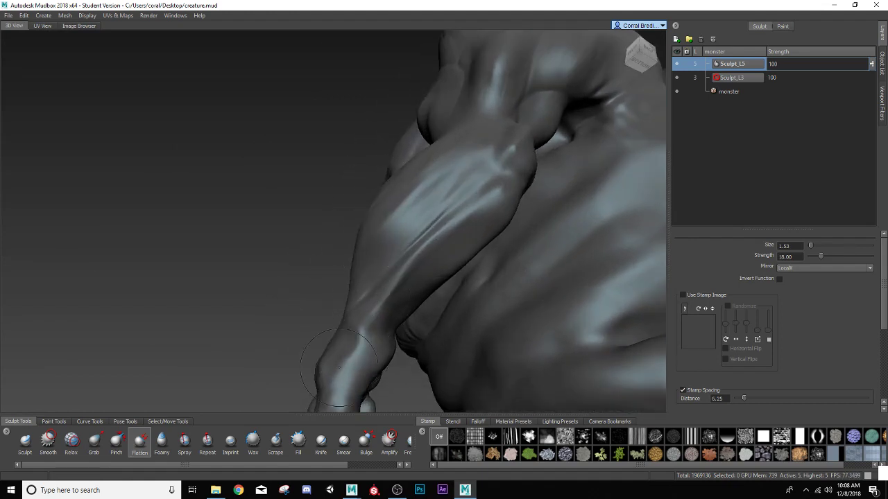
pyautogui.click(116, 444)
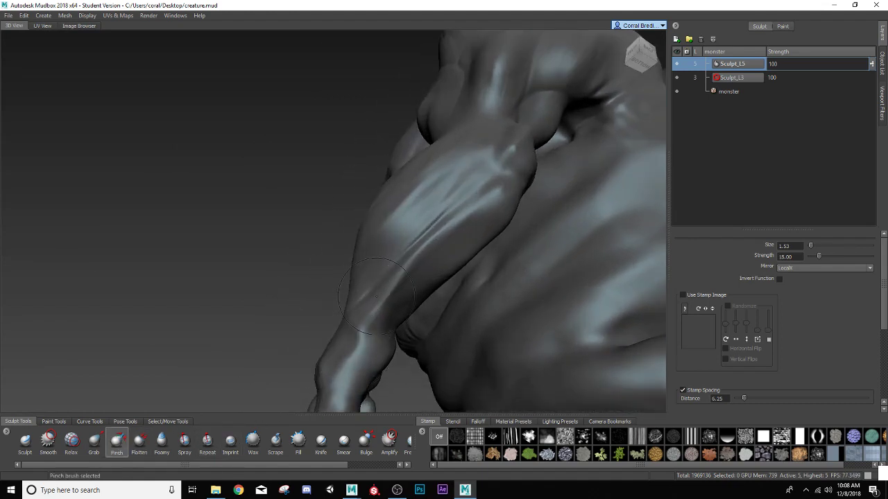
pyautogui.press('shift')
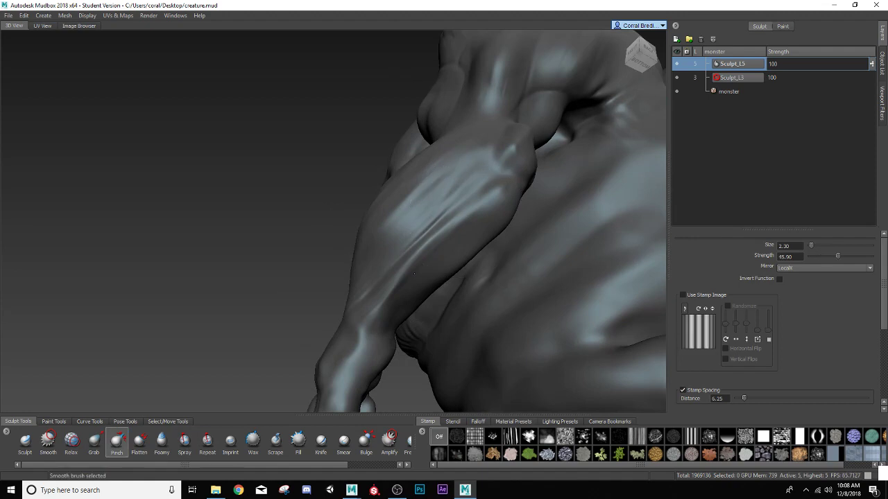
pyautogui.moveTo(450, 223)
pyautogui.mouseDown()
pyautogui.moveTo(418, 241)
pyautogui.moveTo(491, 185)
pyautogui.mouseUp()
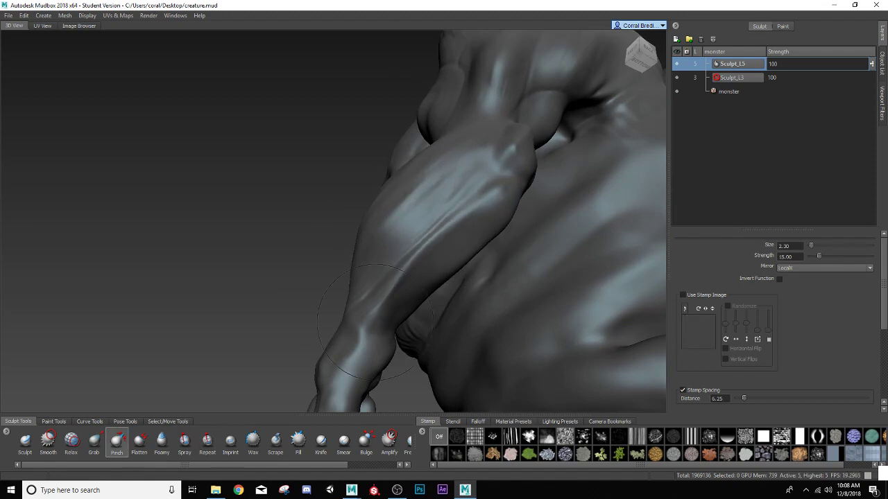
# Step: Switch to the Sculpt brush at size 0.79 without a stamp image, sculpt a muscle ridge along the inner forearm and smooth it
pyautogui.moveTo(375, 323)
pyautogui.keyDown('alt'); pyautogui.mouseDown()
pyautogui.moveTo(416, 215)
pyautogui.moveTo(326, 306)
pyautogui.moveTo(292, 299)
pyautogui.moveTo(251, 250)
pyautogui.moveTo(263, 298)
pyautogui.moveTo(240, 307)
pyautogui.moveTo(264, 309)
pyautogui.mouseUp(); pyautogui.keyUp('alt')
pyautogui.press('shift')
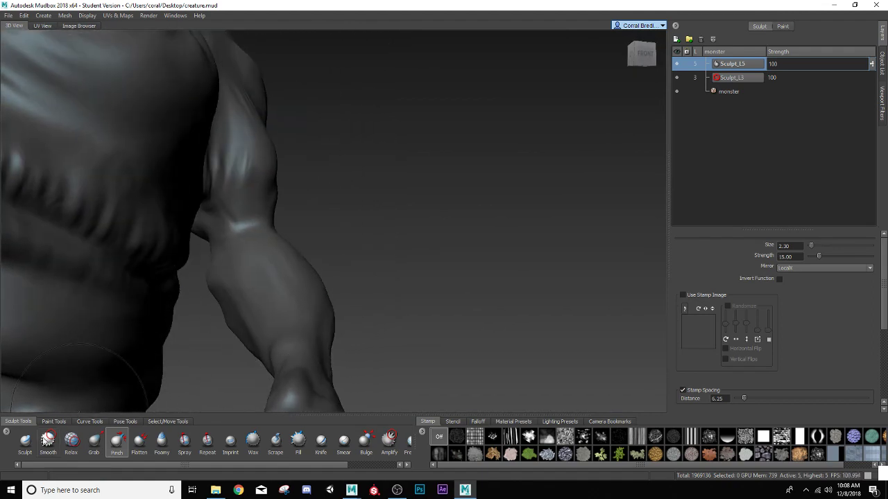
pyautogui.click(28, 445)
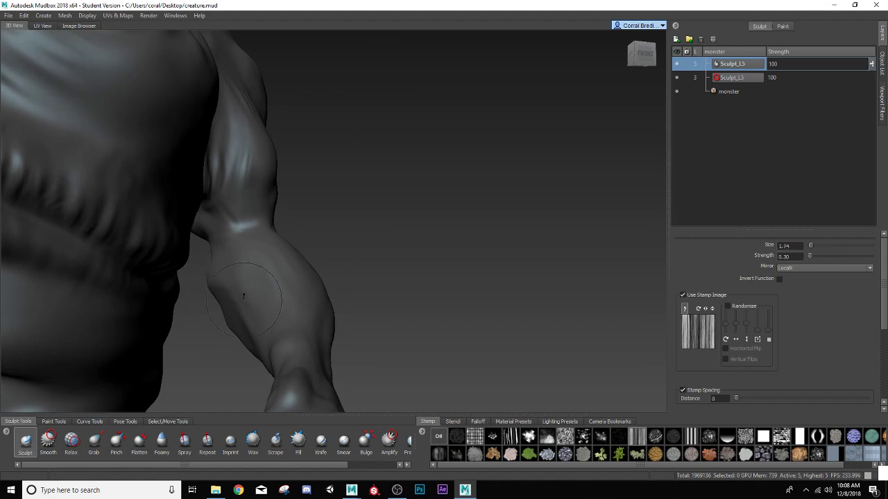
pyautogui.moveTo(244, 298); pyautogui.dragTo(241, 285)
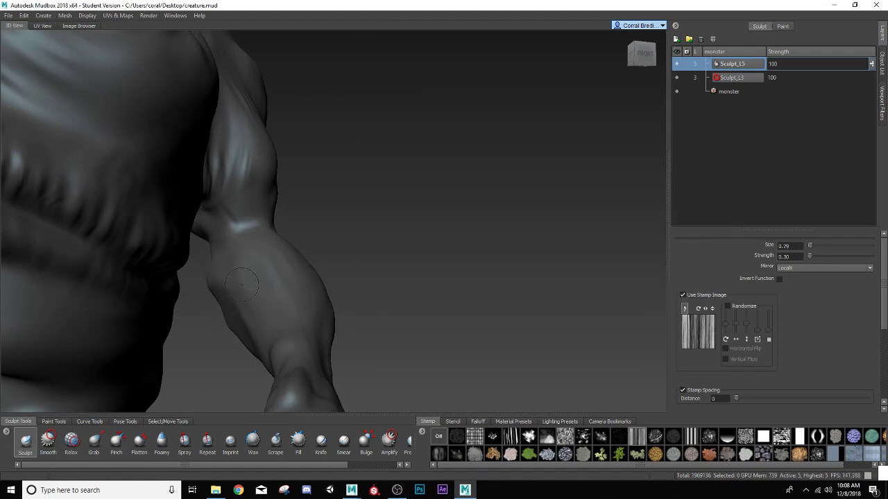
pyautogui.click(683, 295)
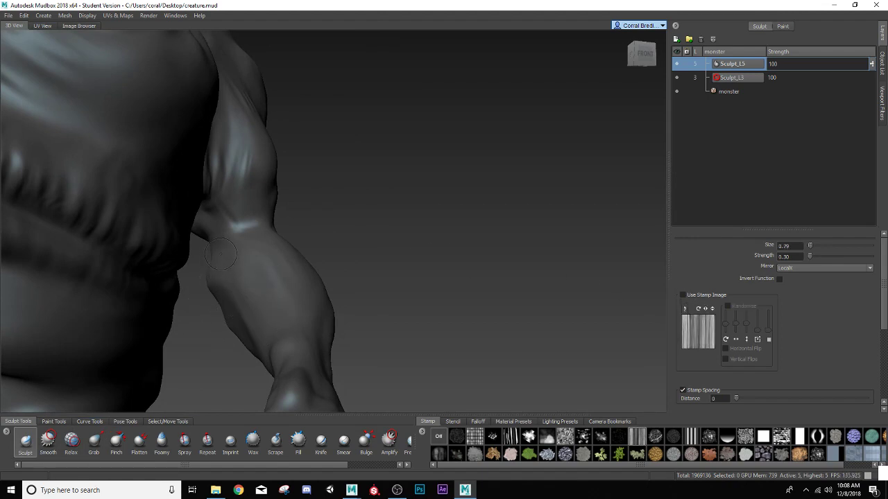
pyautogui.moveTo(225, 261)
pyautogui.mouseDown()
pyautogui.moveTo(236, 273)
pyautogui.moveTo(185, 307)
pyautogui.moveTo(228, 324)
pyautogui.moveTo(242, 346)
pyautogui.mouseUp()
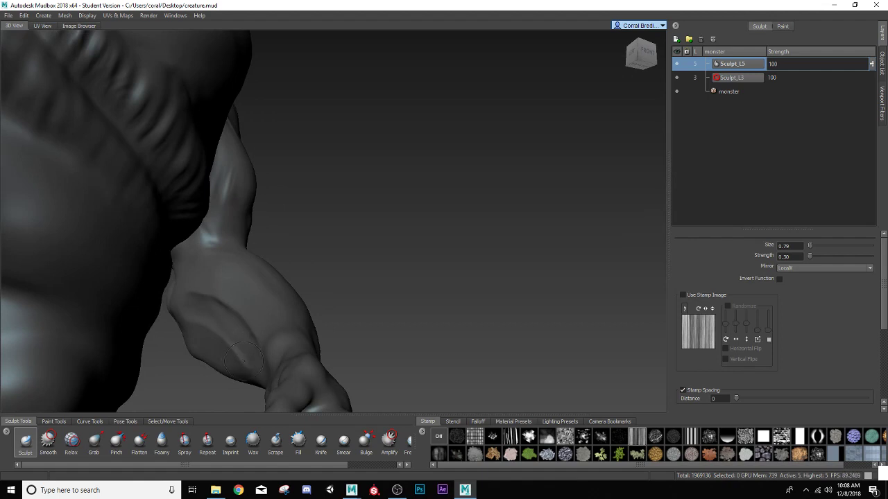
pyautogui.press('shift')
# Step: Refine the muscle crease on the inner forearm with Flatten, stronger smoothing and a Pinch stroke
pyautogui.click(138, 442)
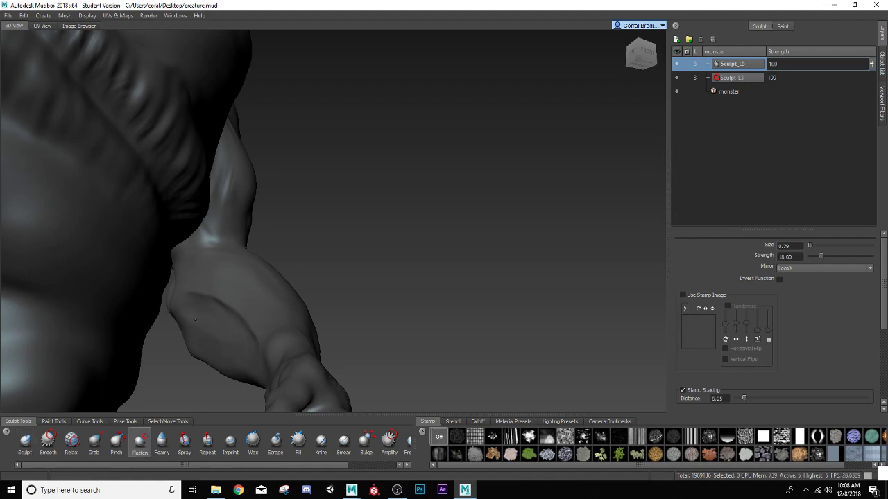
pyautogui.press('shift')
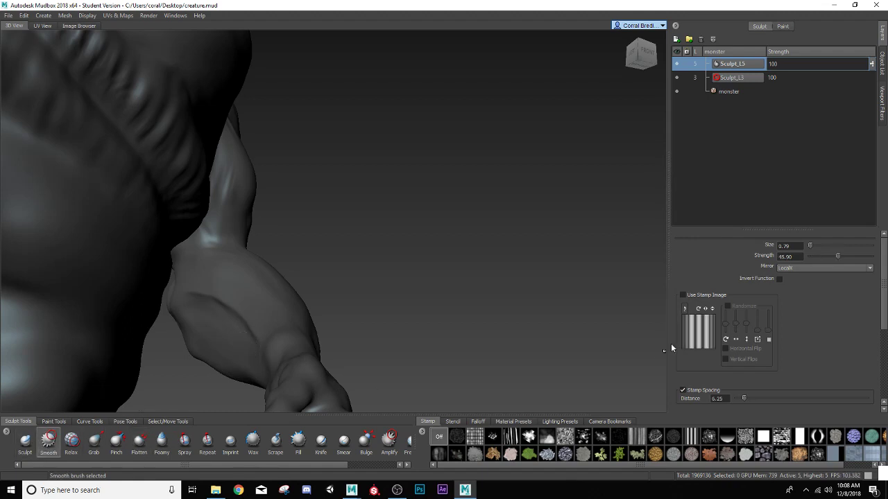
pyautogui.moveTo(836, 256); pyautogui.dragTo(871, 257)
pyautogui.moveTo(262, 340); pyautogui.dragTo(259, 340)
pyautogui.click(117, 441)
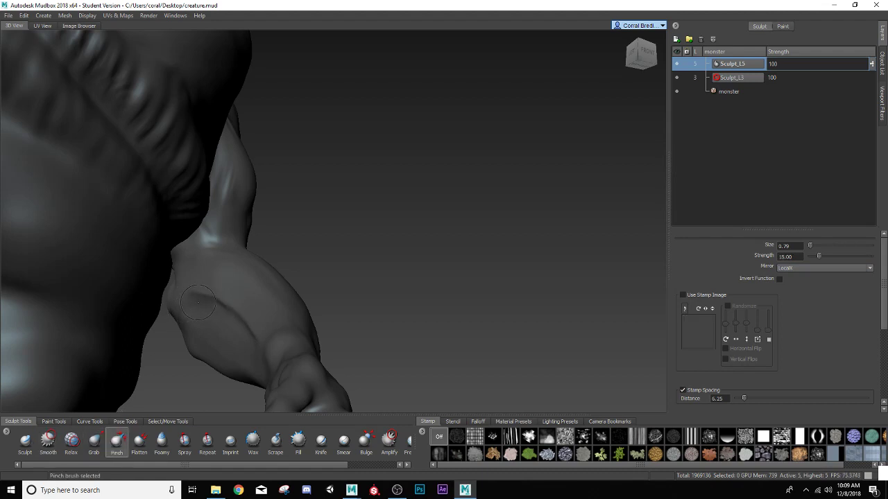
pyautogui.moveTo(199, 303); pyautogui.dragTo(199, 292)
# Step: Try shaping the back of the hand with the Pinch brush and the bold striped stamp, at size 0.95
pyautogui.keyDown('alt'); pyautogui.moveTo(258, 331); pyautogui.dragTo(486, 350); pyautogui.keyUp('alt')
pyautogui.keyDown('alt'); pyautogui.moveTo(325, 331); pyautogui.dragTo(333, 361); pyautogui.keyUp('alt')
pyautogui.keyDown('alt'); pyautogui.moveTo(333, 361); pyautogui.dragTo(284, 353, button='right'); pyautogui.keyUp('alt')
pyautogui.keyDown('alt'); pyautogui.moveTo(313, 354); pyautogui.dragTo(400, 298); pyautogui.keyUp('alt')
pyautogui.scroll(3, 281, 300)
pyautogui.scroll(3, 403, 299)
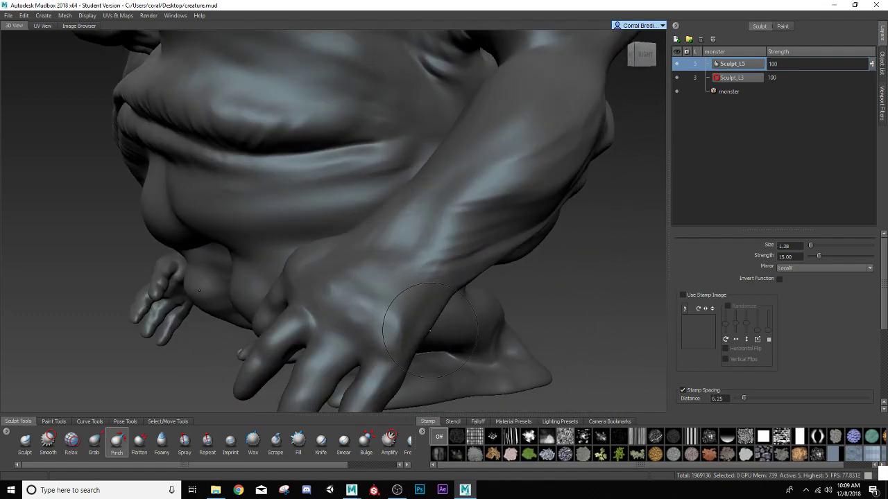
pyautogui.press('m')
pyautogui.moveTo(382, 285); pyautogui.dragTo(375, 313)
pyautogui.click(691, 436)
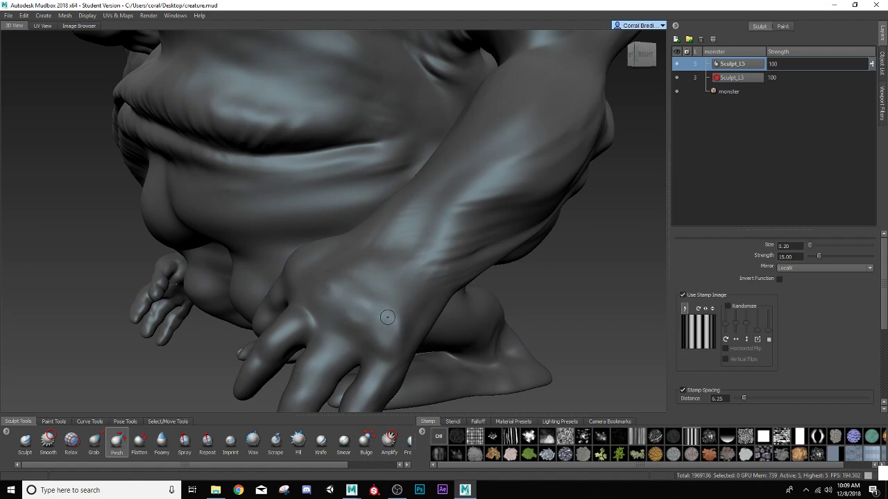
pyautogui.press('b')
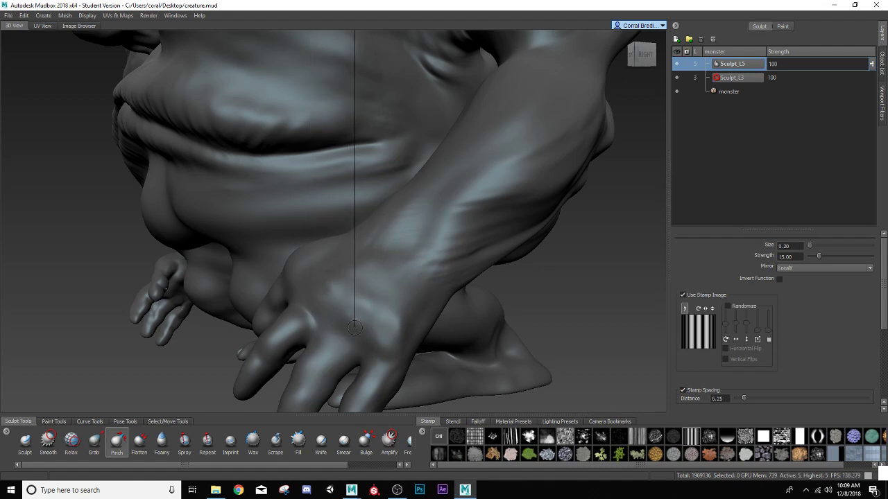
pyautogui.moveTo(355, 326); pyautogui.dragTo(362, 322)
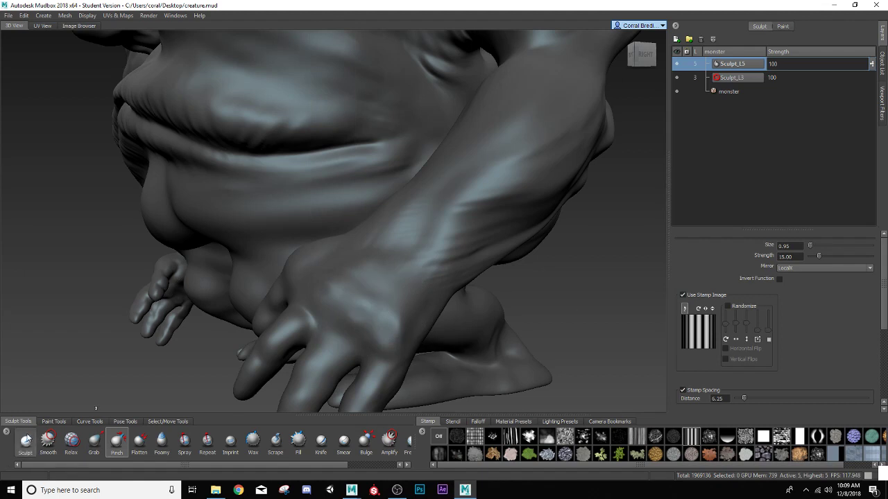
# Step: Try stamping stripes on the back of the hand with the Sculpt brush and striped stamp, and undo the strokes
pyautogui.click(25, 441)
pyautogui.click(707, 437)
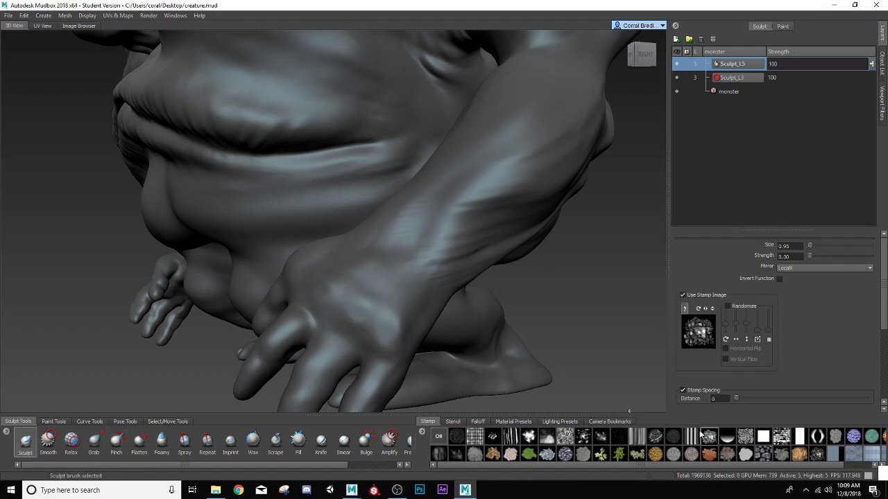
pyautogui.click(692, 437)
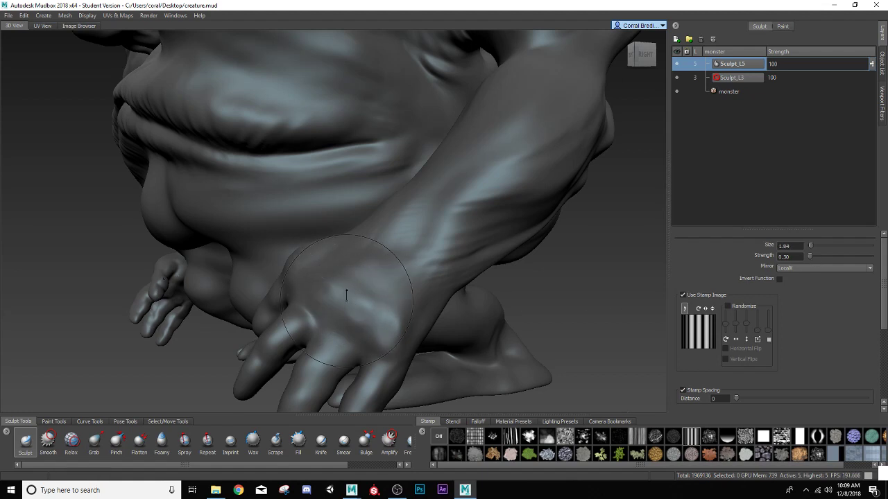
pyautogui.press('b')
pyautogui.moveTo(378, 279)
pyautogui.mouseDown()
pyautogui.moveTo(354, 289)
pyautogui.moveTo(358, 279)
pyautogui.moveTo(362, 292)
pyautogui.moveTo(370, 286)
pyautogui.mouseUp()
pyautogui.hotkey('ctrl', 'z')
pyautogui.press('b')
pyautogui.hotkey('ctrl', 'z')
pyautogui.hotkey('ctrl', 'z')
pyautogui.hotkey('ctrl', 'z')
# Step: Try imprinting the bold striped stamp on the back of the hand with the Imprint brush, reducing its strength to 1
pyautogui.click(237, 444)
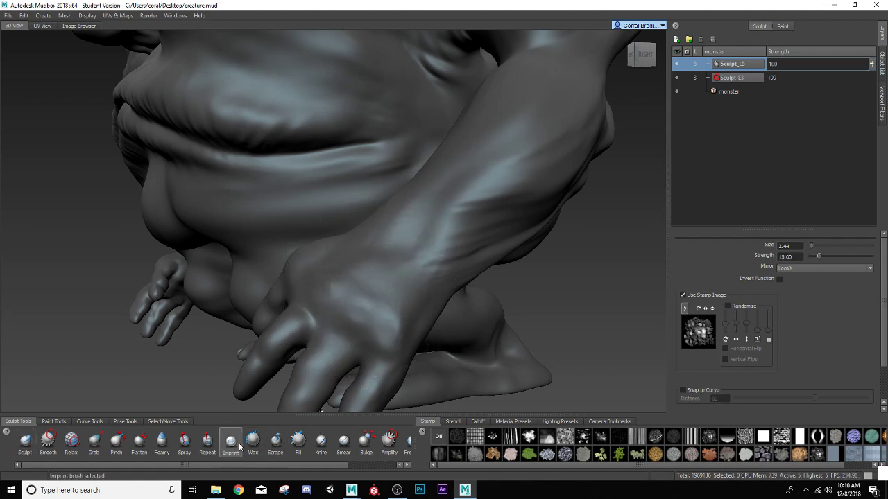
pyautogui.click(691, 436)
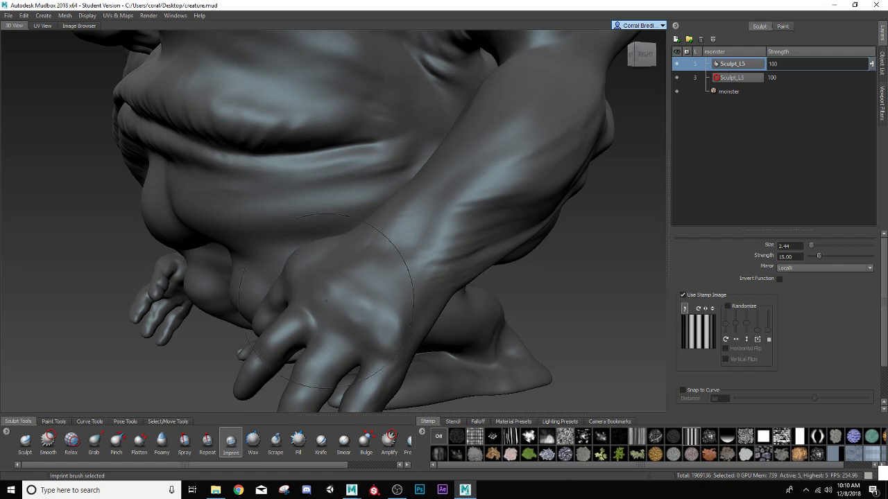
pyautogui.moveTo(362, 285); pyautogui.dragTo(391, 253)
pyautogui.hotkey('ctrl', 'z')
pyautogui.write('1')
pyautogui.press('Return')
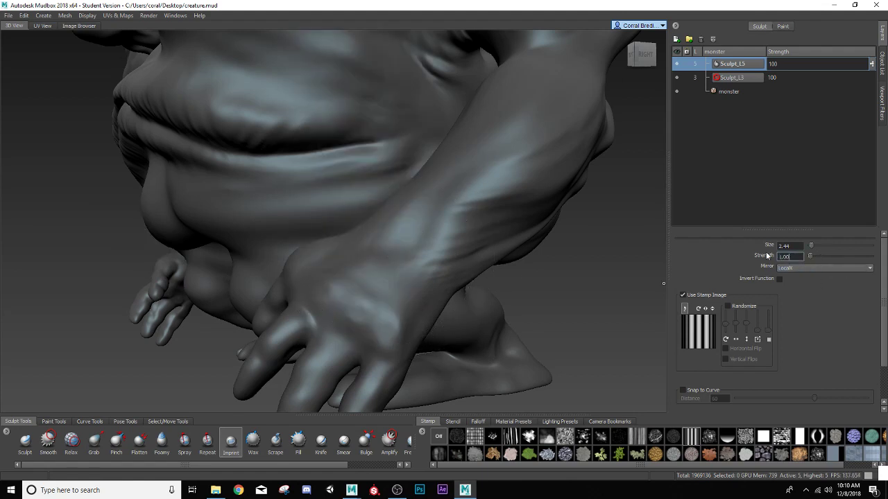
pyautogui.moveTo(355, 291); pyautogui.dragTo(423, 220)
pyautogui.hotkey('ctrl', 'z')
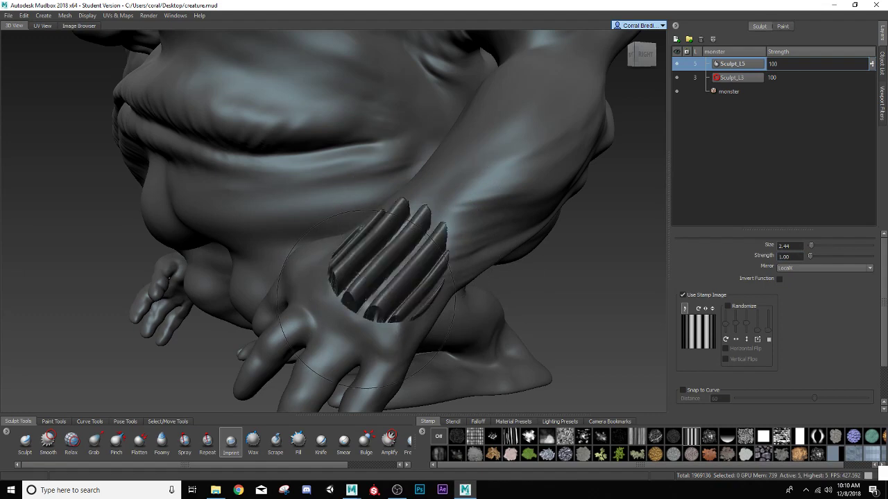
# Step: Try imprinting finer stripes on the back of the hand at size 0.94 and strength 0.25, smooth them, and undo the result
pyautogui.moveTo(366, 300); pyautogui.dragTo(317, 300)
pyautogui.keyDown('alt'); pyautogui.moveTo(350, 326); pyautogui.dragTo(485, 236); pyautogui.keyUp('alt')
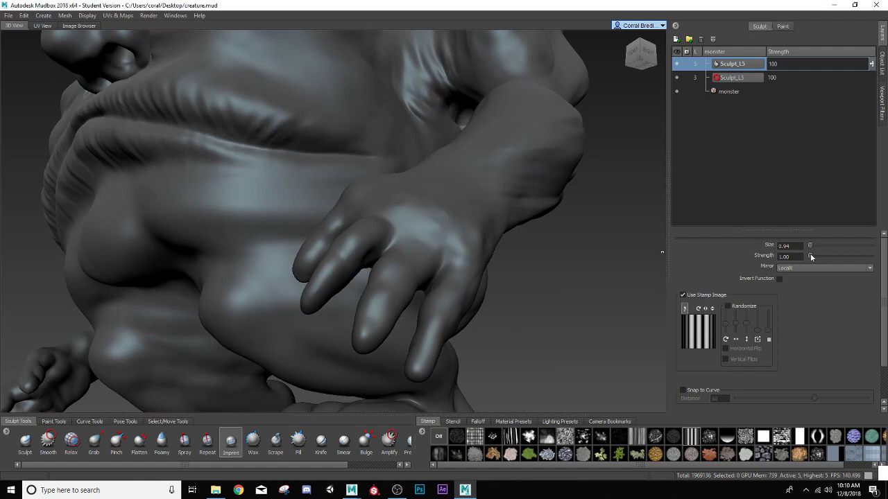
pyautogui.click(792, 256)
pyautogui.write('0.25')
pyautogui.moveTo(427, 223); pyautogui.dragTo(453, 197)
pyautogui.hotkey('ctrl', 'z')
pyautogui.keyDown('alt'); pyautogui.moveTo(440, 230); pyautogui.dragTo(341, 293); pyautogui.keyUp('alt')
pyautogui.press('shift')
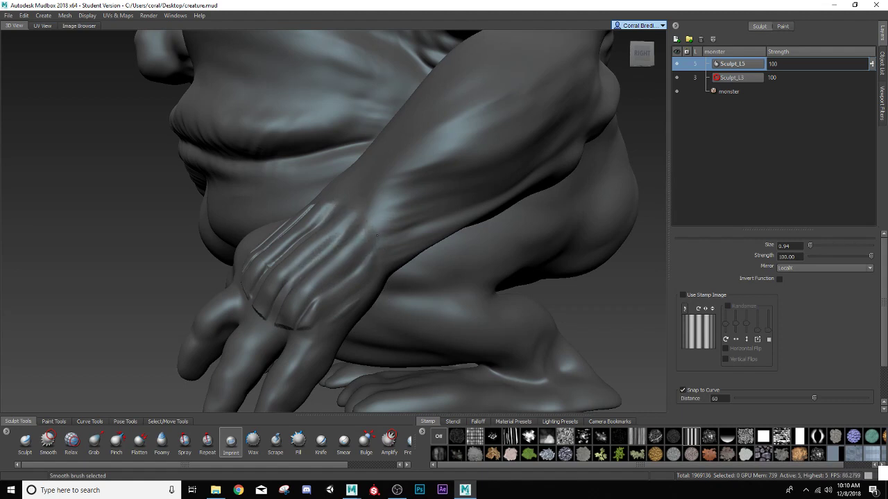
pyautogui.moveTo(366, 227)
pyautogui.keyDown('alt'); pyautogui.mouseDown()
pyautogui.moveTo(430, 260)
pyautogui.moveTo(415, 261)
pyautogui.mouseUp(); pyautogui.keyUp('alt')
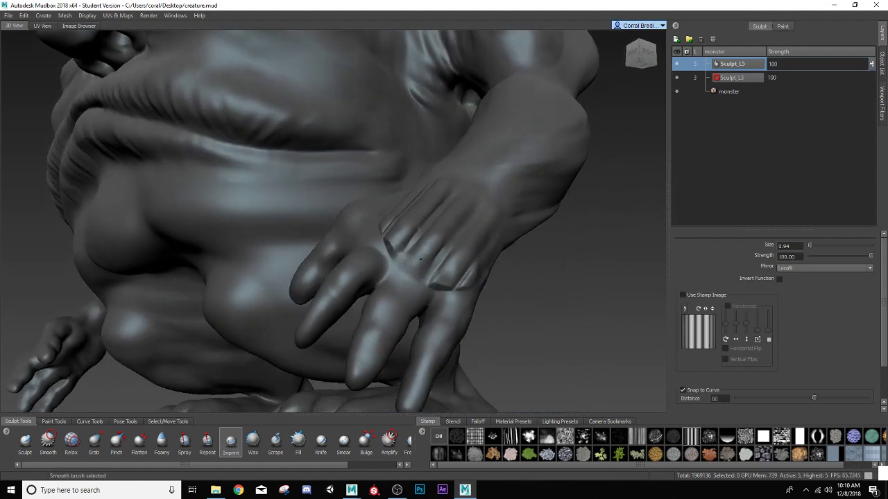
pyautogui.hotkey('ctrl', 'z')
pyautogui.hotkey('ctrl', 'z')
pyautogui.hotkey('ctrl', 'z')
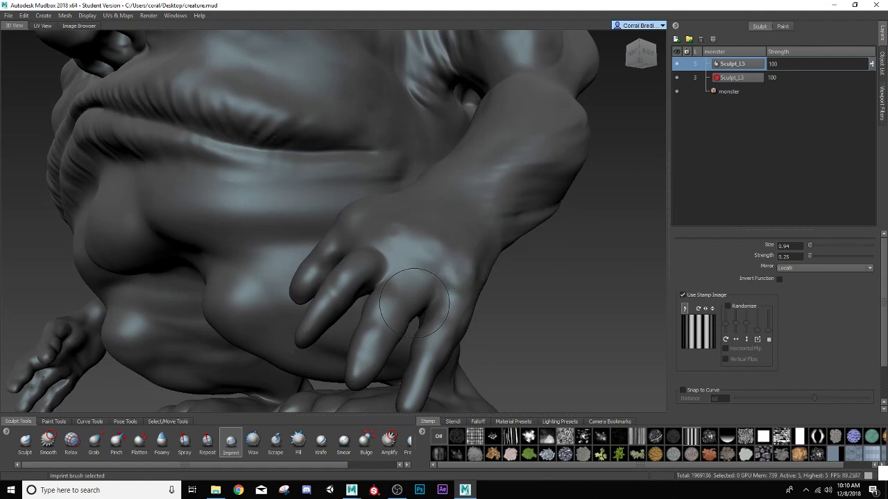
# Step: Switch to the Sculpt brush with the black-to-white half-dome stamp, test a stroke on the back of the hand and undo it
pyautogui.click(25, 441)
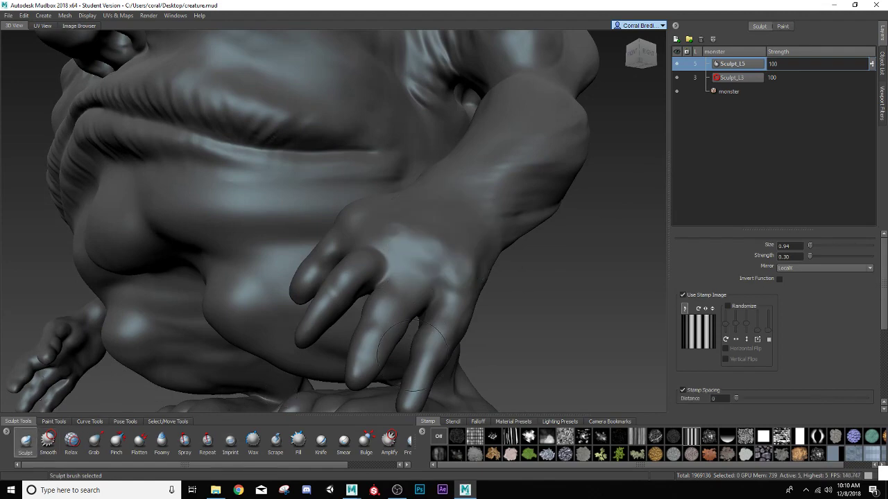
pyautogui.keyDown('alt'); pyautogui.moveTo(405, 287); pyautogui.dragTo(392, 305); pyautogui.keyUp('alt')
pyautogui.scroll(-3, 741, 345)
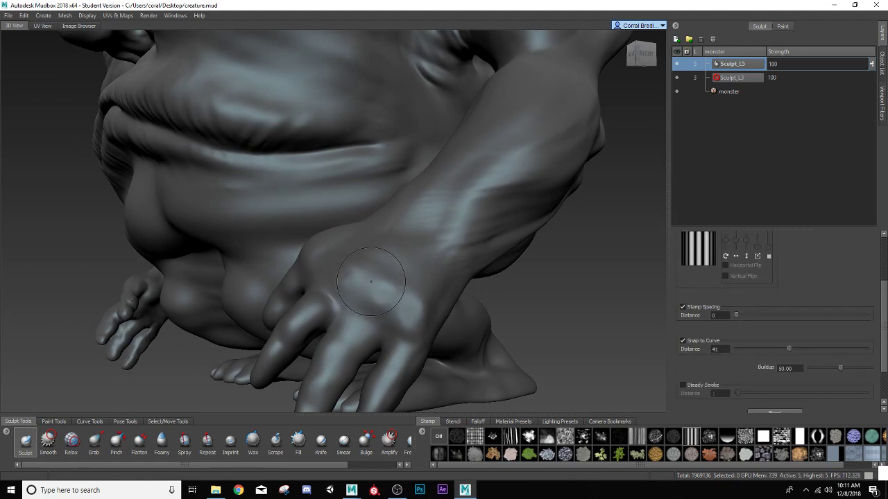
pyautogui.moveTo(368, 279); pyautogui.dragTo(356, 280)
pyautogui.click(727, 436)
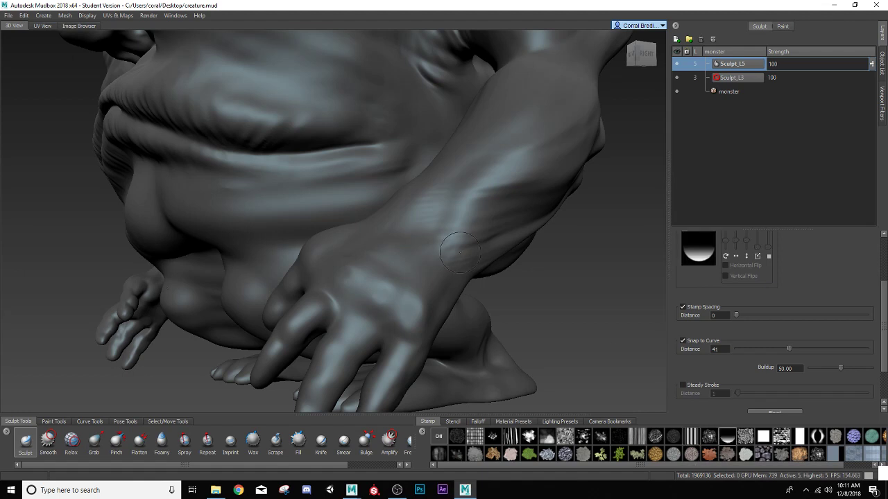
pyautogui.moveTo(379, 291)
pyautogui.mouseDown()
pyautogui.moveTo(393, 271)
pyautogui.moveTo(323, 310)
pyautogui.mouseUp()
pyautogui.hotkey('ctrl', 'z')
# Step: Enable Steady Stroke for the Sculpt brush, test tendon strokes on the back of the hand, and set its distance to 6
pyautogui.scroll(-1, 393, 276)
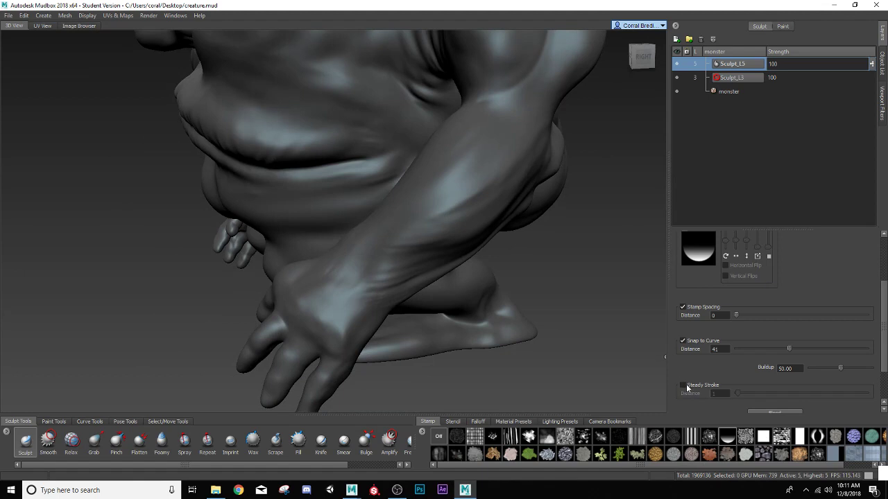
pyautogui.moveTo(315, 323); pyautogui.dragTo(350, 287)
pyautogui.hotkey('ctrl', 'z')
pyautogui.moveTo(312, 323); pyautogui.dragTo(350, 284)
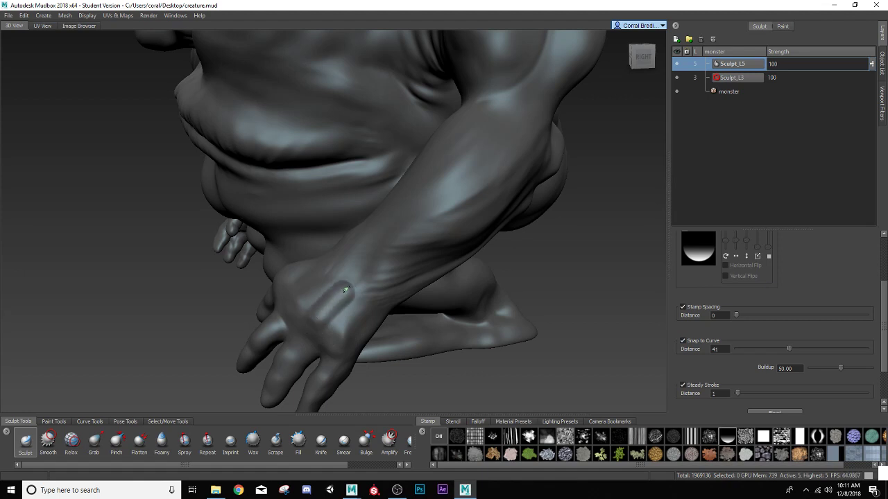
pyautogui.hotkey('ctrl', 'z')
pyautogui.moveTo(737, 394); pyautogui.dragTo(744, 393)
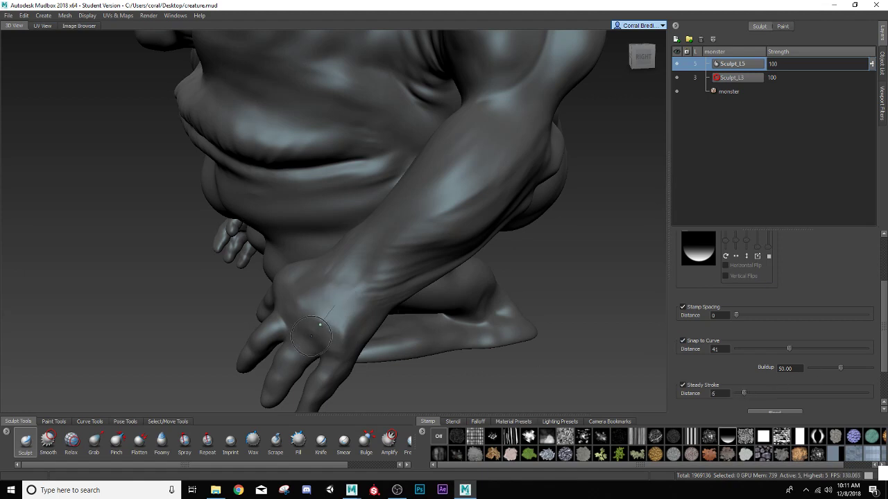
# Step: Sculpt raised tendon ridges along the back of the hand from the knuckles towards the wrist
pyautogui.moveTo(311, 336); pyautogui.dragTo(354, 280)
pyautogui.hotkey('ctrl', 'z')
pyautogui.moveTo(304, 331)
pyautogui.mouseDown()
pyautogui.moveTo(357, 276)
pyautogui.moveTo(321, 343)
pyautogui.mouseUp()
pyautogui.moveTo(334, 373)
pyautogui.mouseDown()
pyautogui.moveTo(366, 317)
pyautogui.moveTo(387, 303)
pyautogui.mouseUp()
pyautogui.moveTo(317, 303)
pyautogui.keyDown('alt'); pyautogui.mouseDown()
pyautogui.moveTo(383, 320)
pyautogui.moveTo(452, 256)
pyautogui.mouseUp(); pyautogui.keyUp('alt')
pyautogui.moveTo(404, 292)
pyautogui.keyDown('alt'); pyautogui.mouseDown()
pyautogui.moveTo(367, 324)
pyautogui.moveTo(451, 284)
pyautogui.mouseUp(); pyautogui.keyUp('alt')
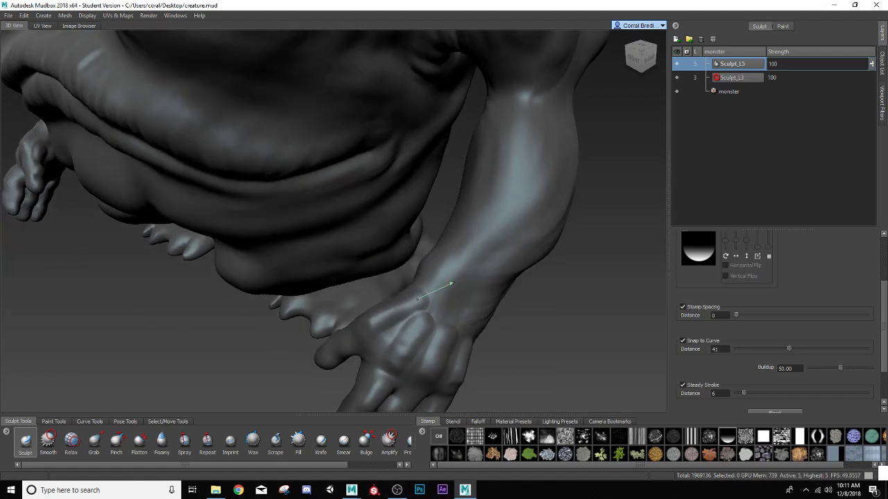
# Step: Smooth the new tendon ridges on the back of the hand and around the knuckles
pyautogui.moveTo(458, 326)
pyautogui.keyDown('alt'); pyautogui.mouseDown()
pyautogui.moveTo(383, 340)
pyautogui.moveTo(368, 304)
pyautogui.mouseUp(); pyautogui.keyUp('alt')
pyautogui.scroll(2, 392, 351)
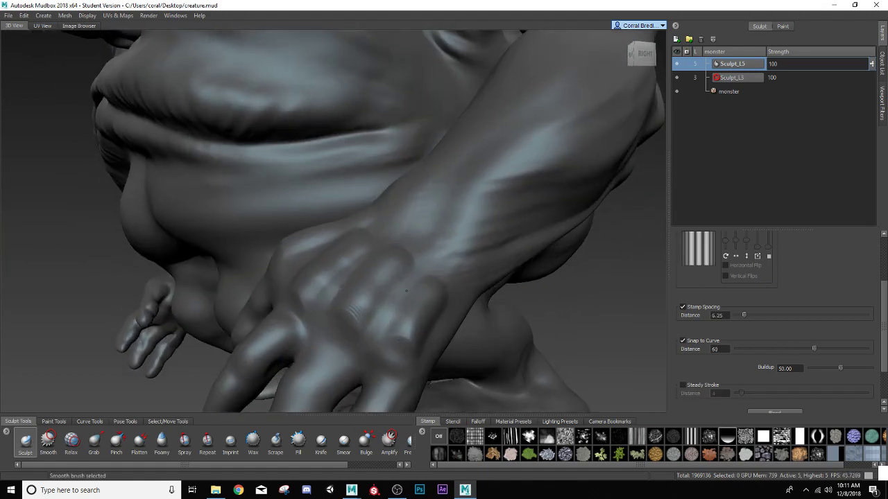
pyautogui.keyDown('alt'); pyautogui.moveTo(344, 283); pyautogui.dragTo(468, 288); pyautogui.keyUp('alt')
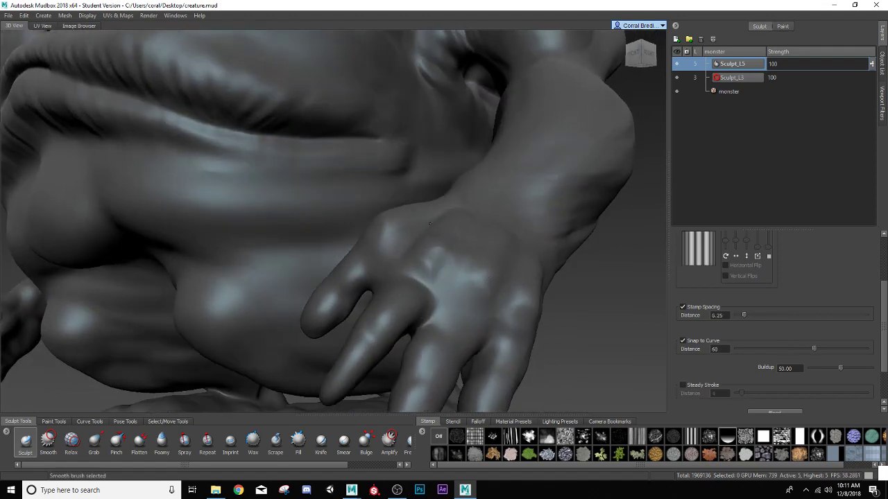
pyautogui.moveTo(444, 241)
pyautogui.keyDown('alt'); pyautogui.mouseDown()
pyautogui.moveTo(388, 281)
pyautogui.moveTo(391, 270)
pyautogui.moveTo(460, 297)
pyautogui.moveTo(486, 260)
pyautogui.mouseUp(); pyautogui.keyUp('alt')
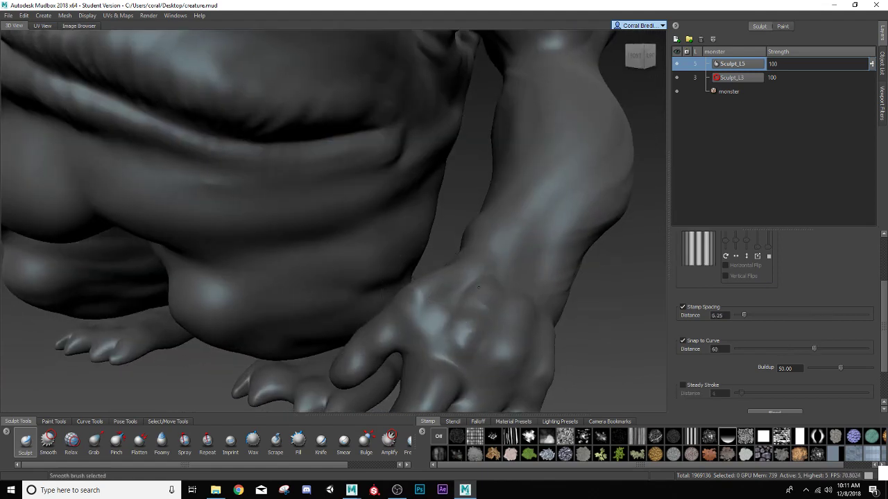
# Step: Set the Smooth brush's stamp spacing to 13 and its size to 1.21, and soften the tendons and knuckles further
pyautogui.click(48, 442)
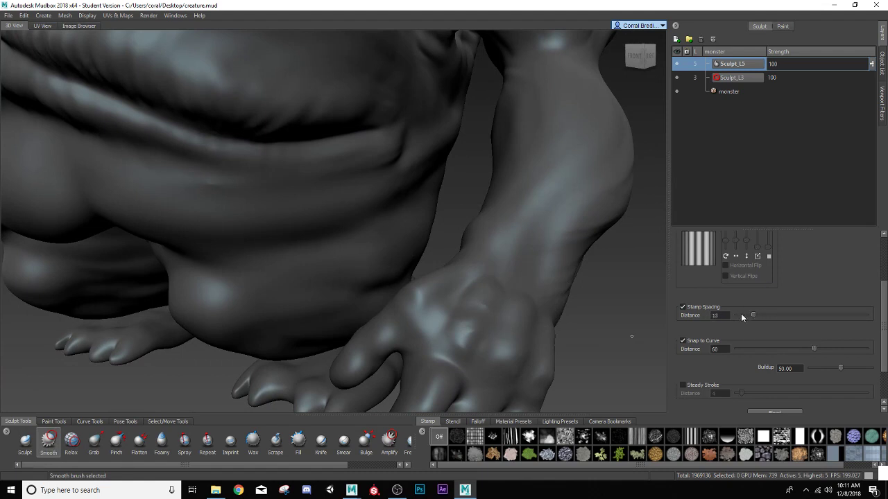
pyautogui.scroll(2, 882, 314)
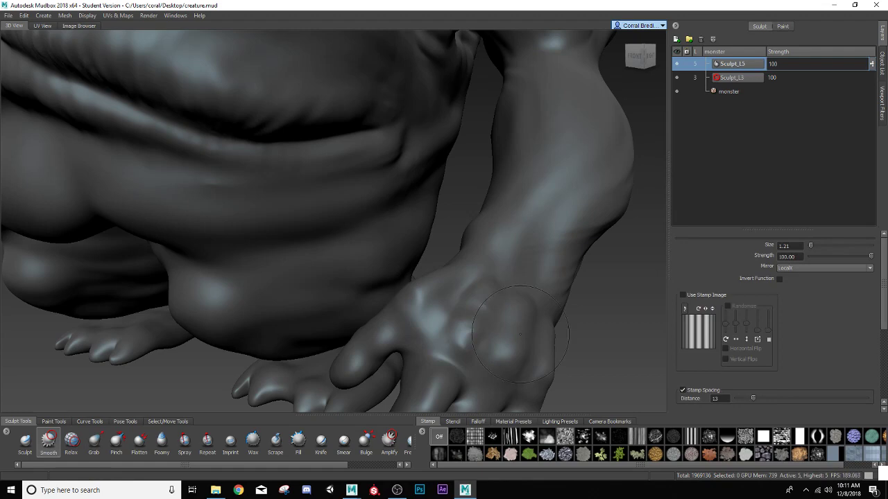
pyautogui.keyDown('alt'); pyautogui.moveTo(520, 335); pyautogui.dragTo(346, 317); pyautogui.keyUp('alt')
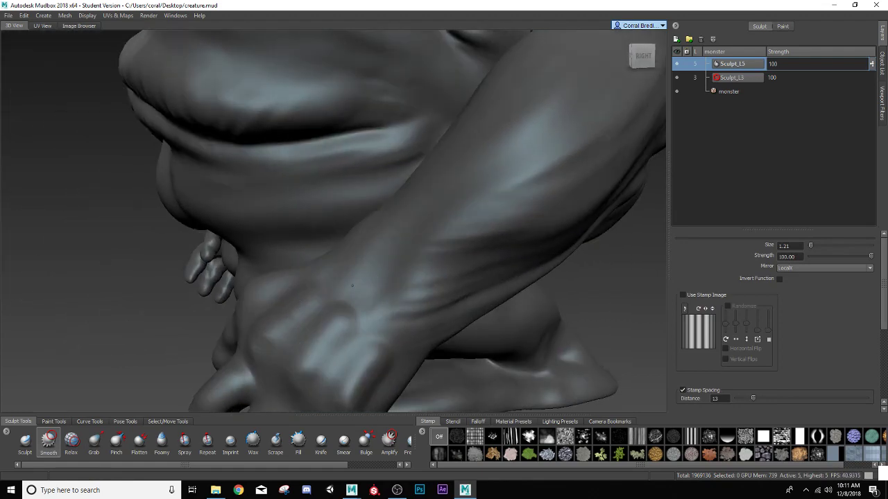
pyautogui.keyDown('alt'); pyautogui.moveTo(369, 368); pyautogui.dragTo(400, 232); pyautogui.keyUp('alt')
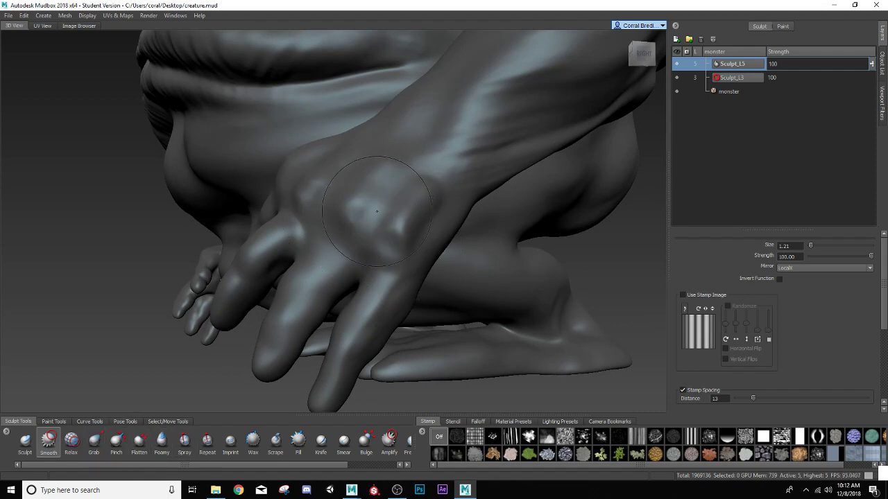
# Step: Flatten the knuckles and the outer side of the hand with the Flatten brush at strength 5 and size 1.68
pyautogui.click(140, 444)
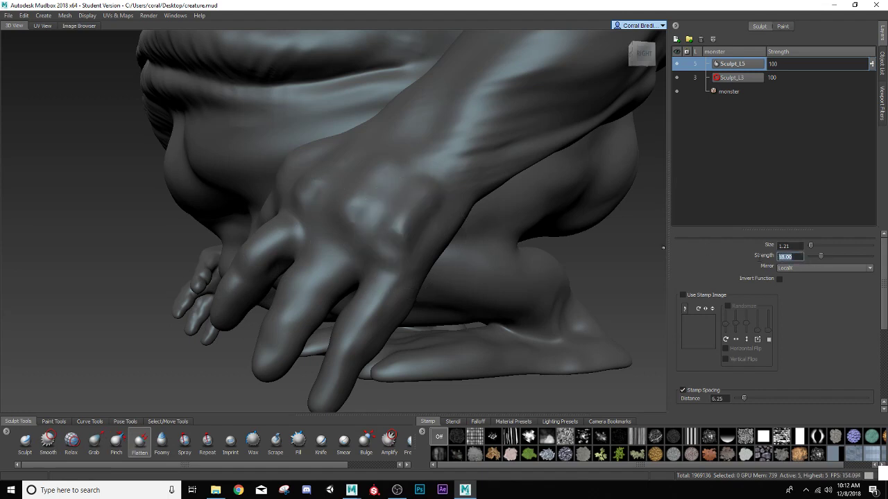
pyautogui.write('5.00')
pyautogui.press('Return')
pyautogui.moveTo(387, 213)
pyautogui.mouseDown()
pyautogui.moveTo(391, 225)
pyautogui.moveTo(404, 206)
pyautogui.moveTo(409, 215)
pyautogui.moveTo(436, 217)
pyautogui.moveTo(431, 236)
pyautogui.mouseUp()
pyautogui.moveTo(432, 235)
pyautogui.keyDown('alt'); pyautogui.mouseDown()
pyautogui.moveTo(471, 281)
pyautogui.moveTo(513, 274)
pyautogui.moveTo(407, 248)
pyautogui.moveTo(347, 254)
pyautogui.mouseUp(); pyautogui.keyUp('alt')
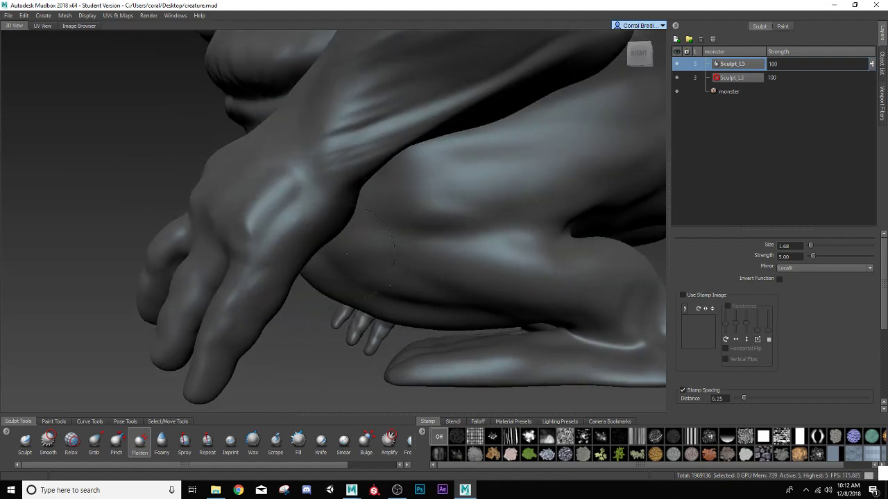
pyautogui.keyDown('alt'); pyautogui.moveTo(283, 176); pyautogui.dragTo(313, 217); pyautogui.keyUp('alt')
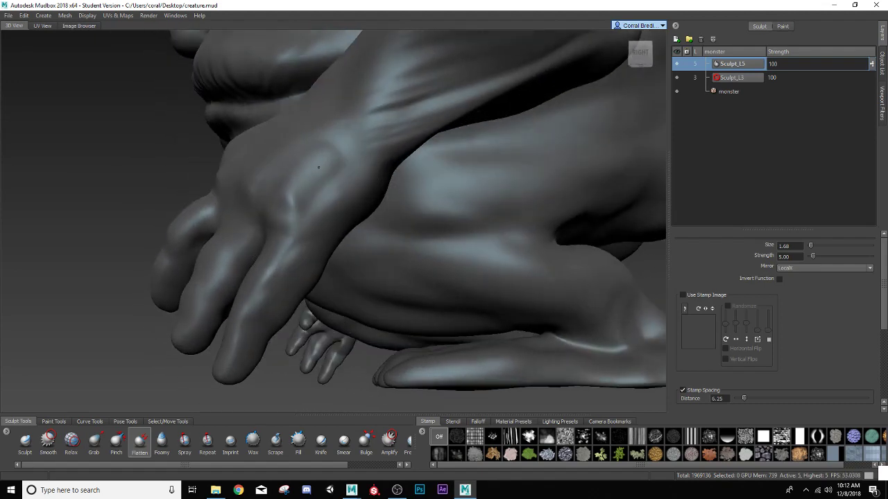
pyautogui.moveTo(353, 170)
pyautogui.keyDown('alt'); pyautogui.mouseDown()
pyautogui.moveTo(368, 225)
pyautogui.moveTo(384, 225)
pyautogui.mouseUp(); pyautogui.keyUp('alt')
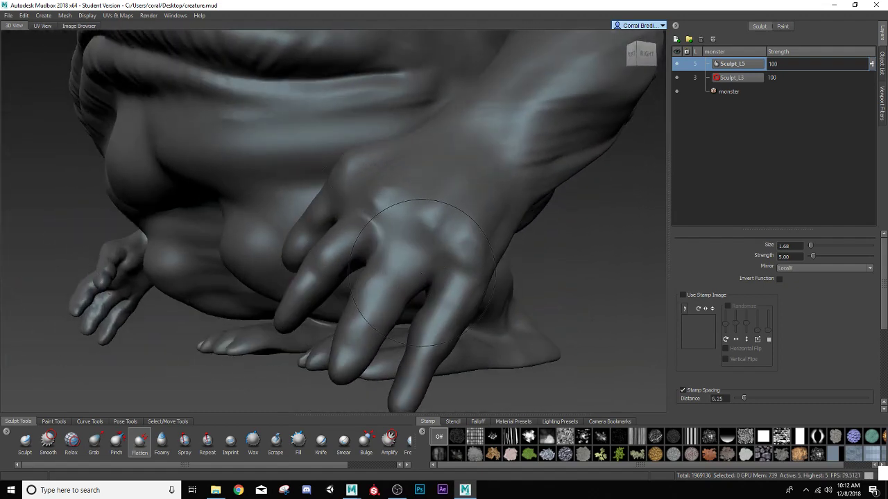
# Step: Examine the overall shape of the creature and its hands from the side and the front
pyautogui.keyDown('alt'); pyautogui.moveTo(414, 280); pyautogui.dragTo(360, 267, button='right'); pyautogui.keyUp('alt')
pyautogui.moveTo(361, 267)
pyautogui.keyDown('alt'); pyautogui.mouseDown()
pyautogui.moveTo(458, 288)
pyautogui.moveTo(435, 299)
pyautogui.moveTo(457, 281)
pyautogui.moveTo(369, 240)
pyautogui.moveTo(430, 258)
pyautogui.moveTo(406, 265)
pyautogui.moveTo(418, 271)
pyautogui.mouseUp(); pyautogui.keyUp('alt')
pyautogui.scroll(-5, 418, 269)
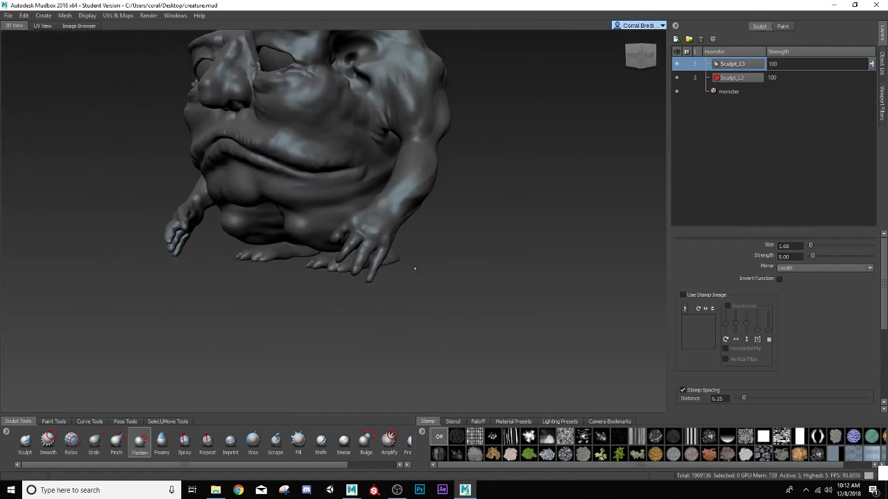
pyautogui.keyDown('alt'); pyautogui.moveTo(414, 266); pyautogui.dragTo(430, 310, button='middle'); pyautogui.keyUp('alt')
pyautogui.keyDown('alt'); pyautogui.moveTo(384, 307); pyautogui.dragTo(430, 305); pyautogui.keyUp('alt')
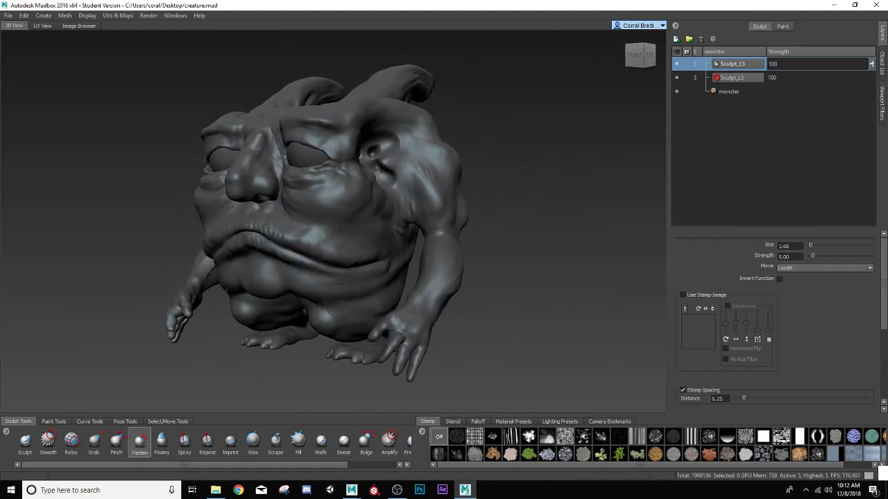
pyautogui.keyDown('alt'); pyautogui.moveTo(340, 253); pyautogui.dragTo(438, 263); pyautogui.keyUp('alt')
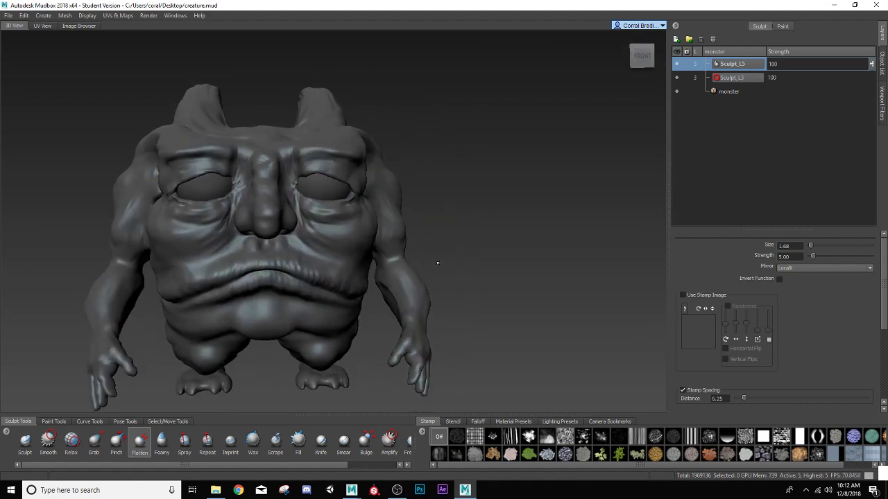